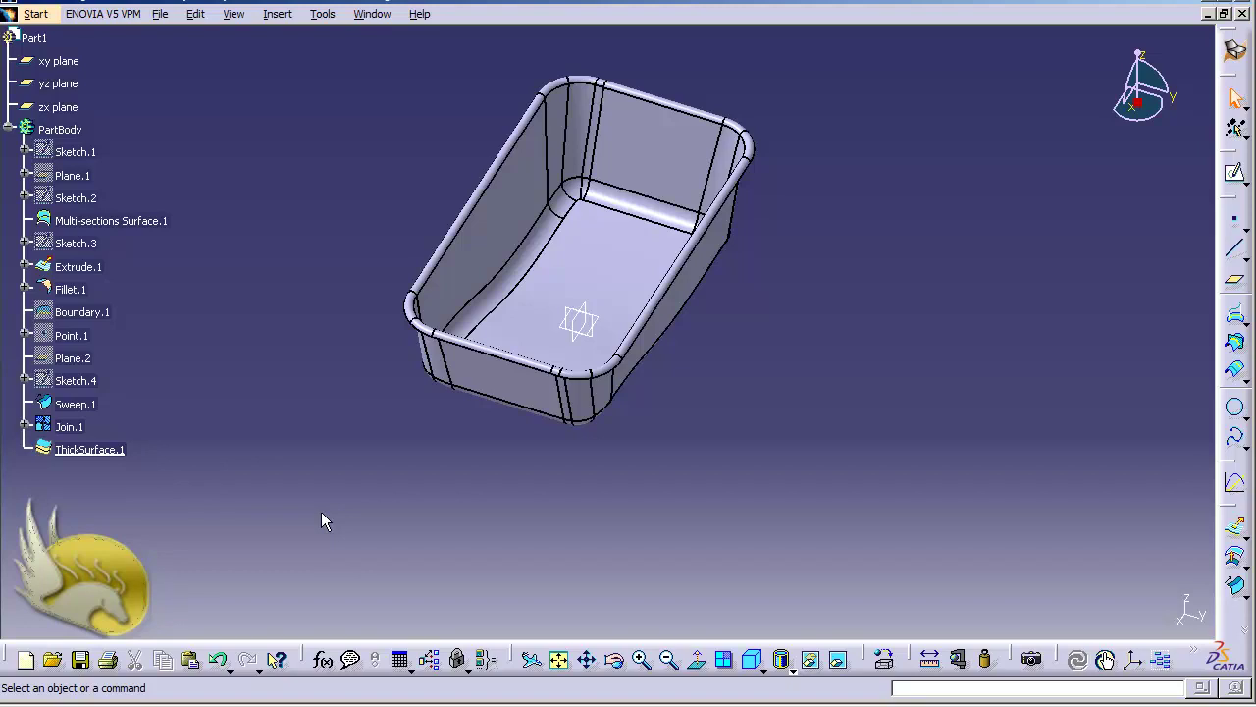
Insert a new body in the part and rename it Matrix
{"action": "left_click", "coordinate": [278, 13]}
{"action": "left_click", "coordinate": [299, 53]}
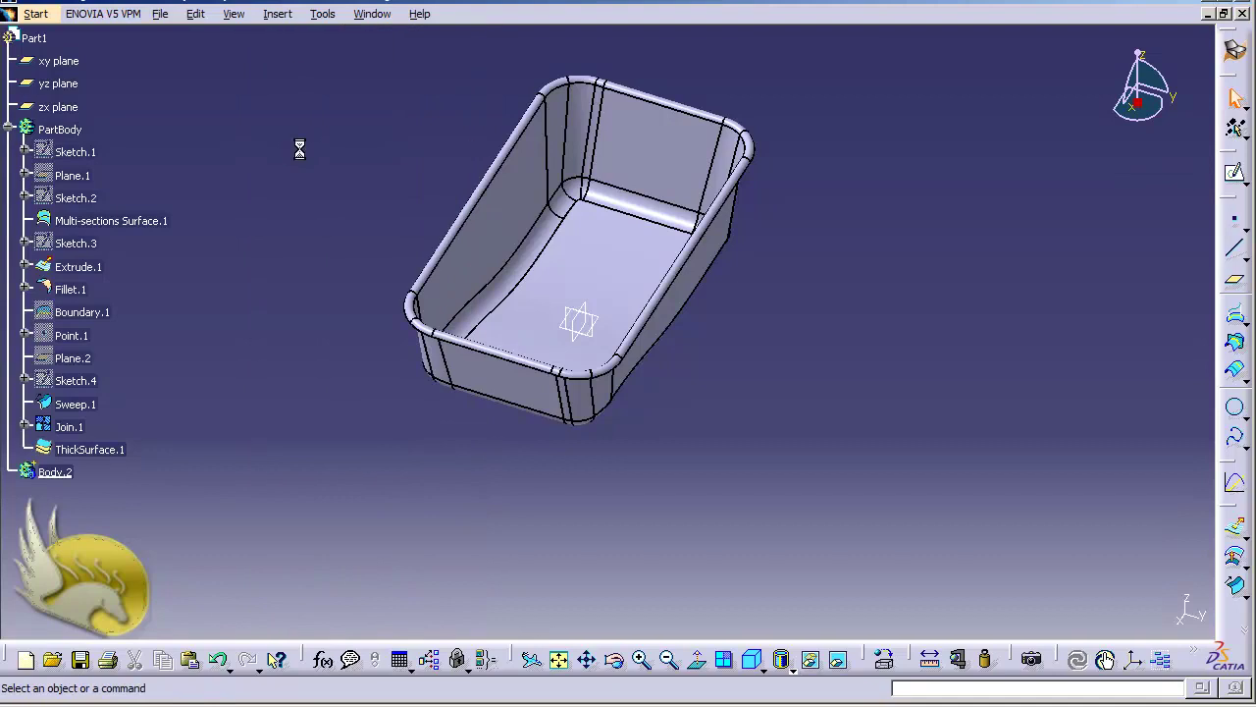
{"action": "right_click", "coordinate": [77, 474]}
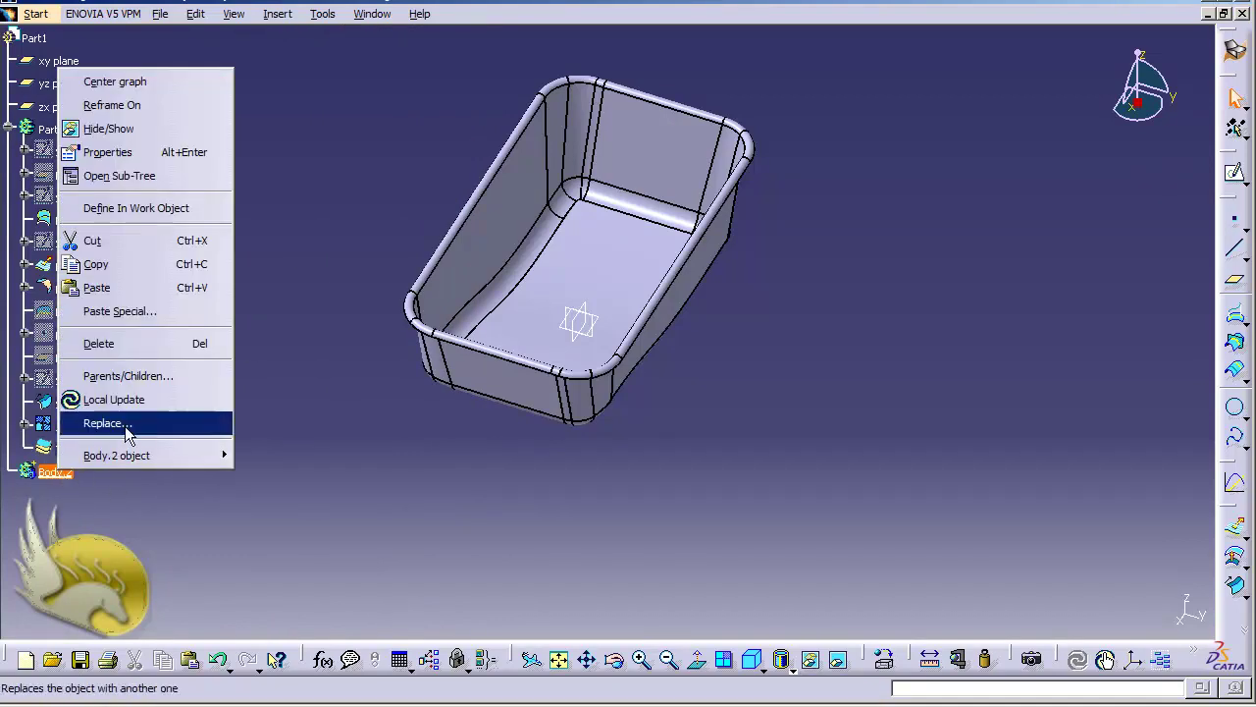
{"action": "left_click", "coordinate": [122, 153]}
{"action": "type", "text": "Matrix"}
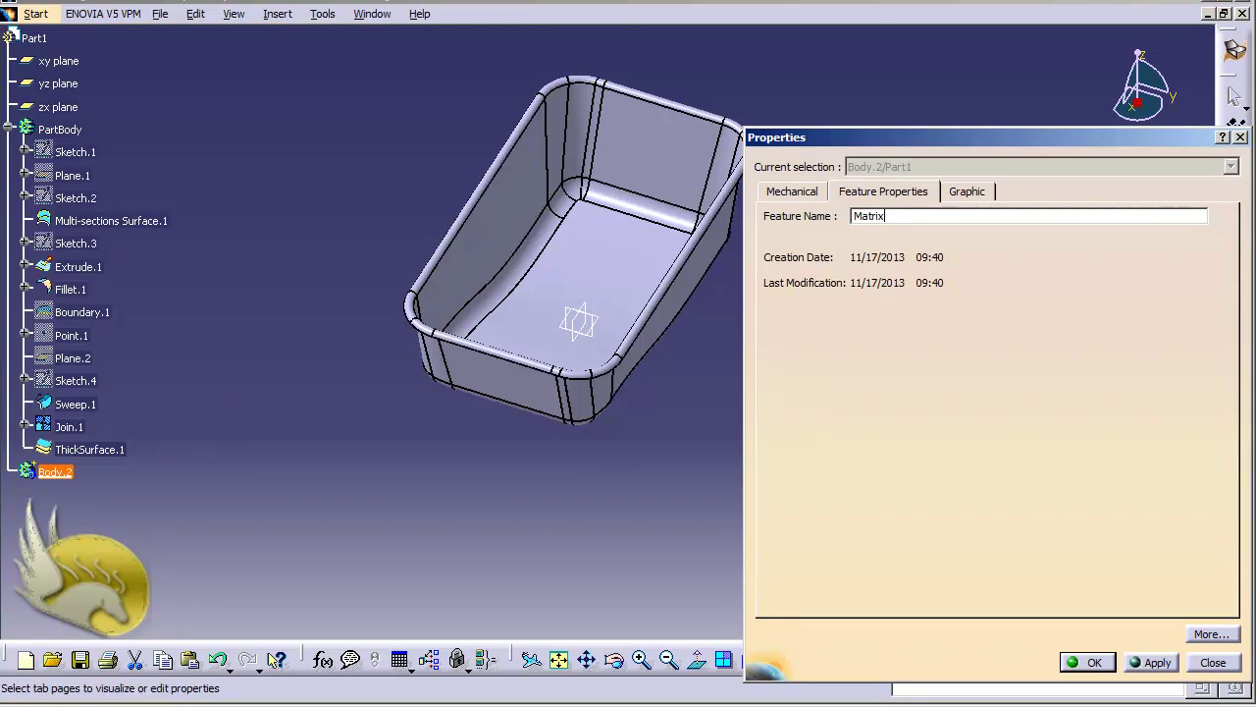
{"action": "key", "text": "Return"}
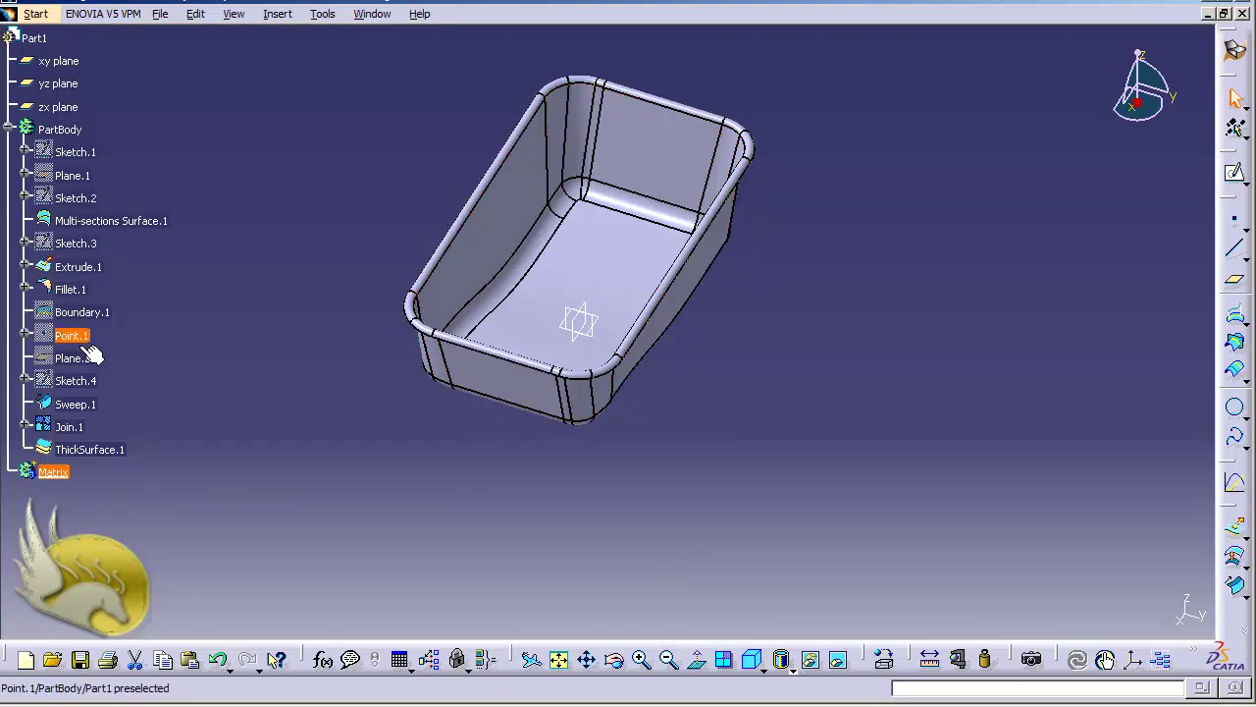
Copy Join.1 from PartBody, paste it into the Matrix body, and expand that body's branch
{"action": "right_click", "coordinate": [84, 427]}
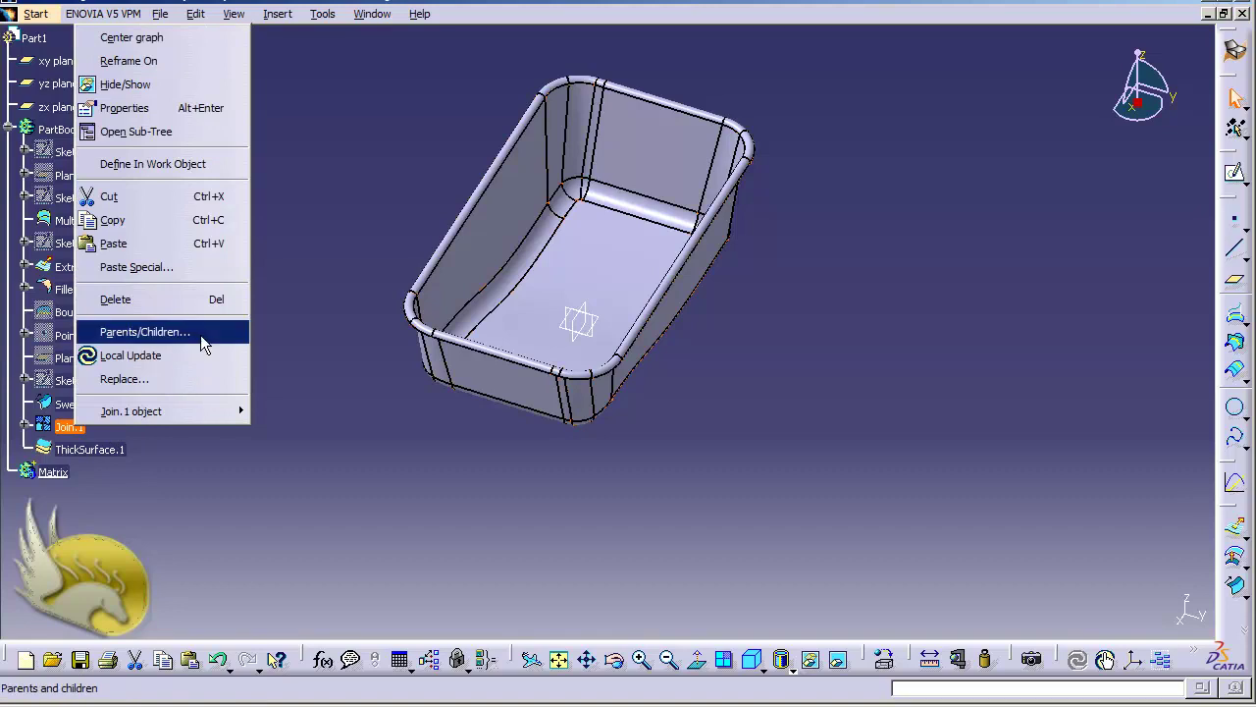
{"action": "left_click", "coordinate": [115, 232]}
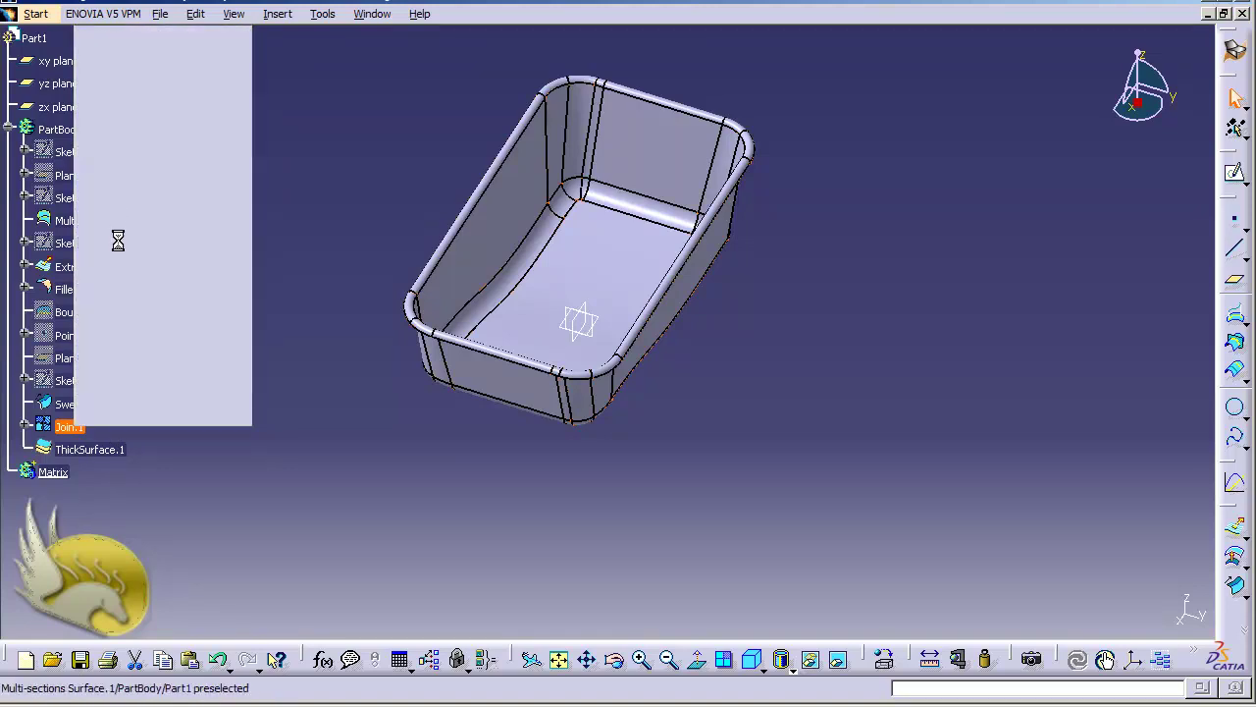
{"action": "right_click", "coordinate": [54, 475]}
{"action": "left_click", "coordinate": [92, 290]}
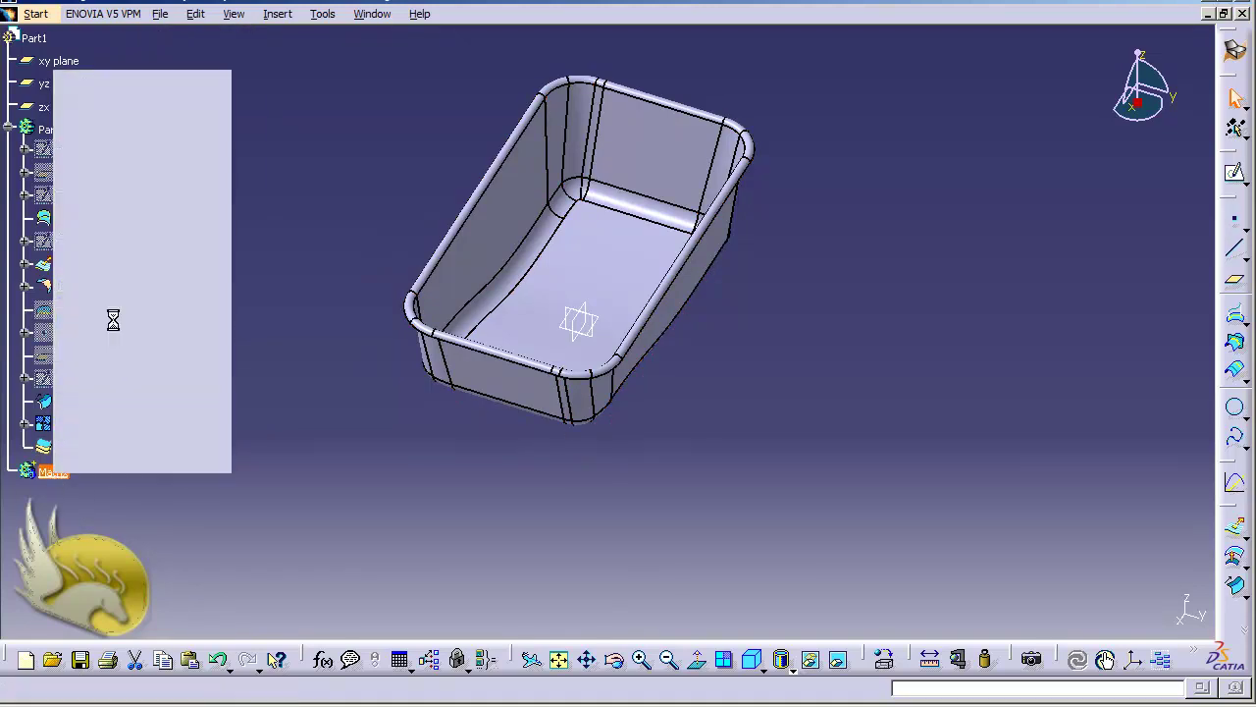
{"action": "left_click", "coordinate": [8, 475]}
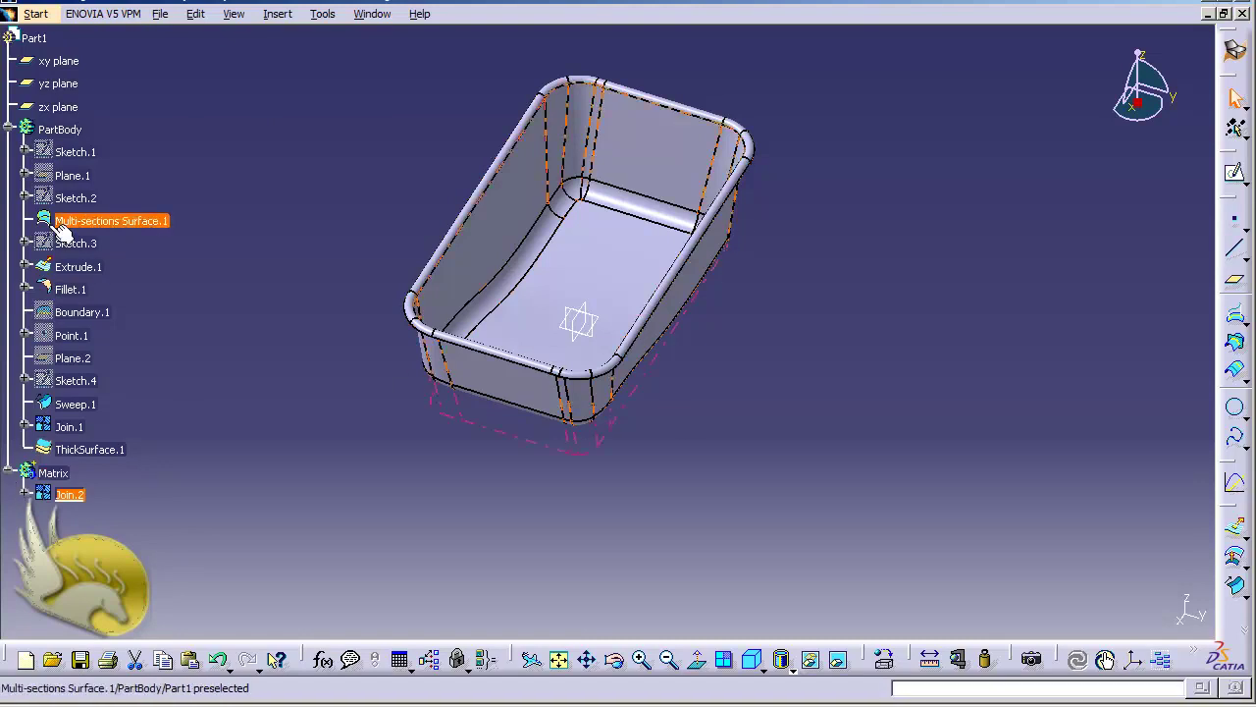
Hide PartBody and select the pasted join in the Matrix body
{"action": "right_click", "coordinate": [70, 137]}
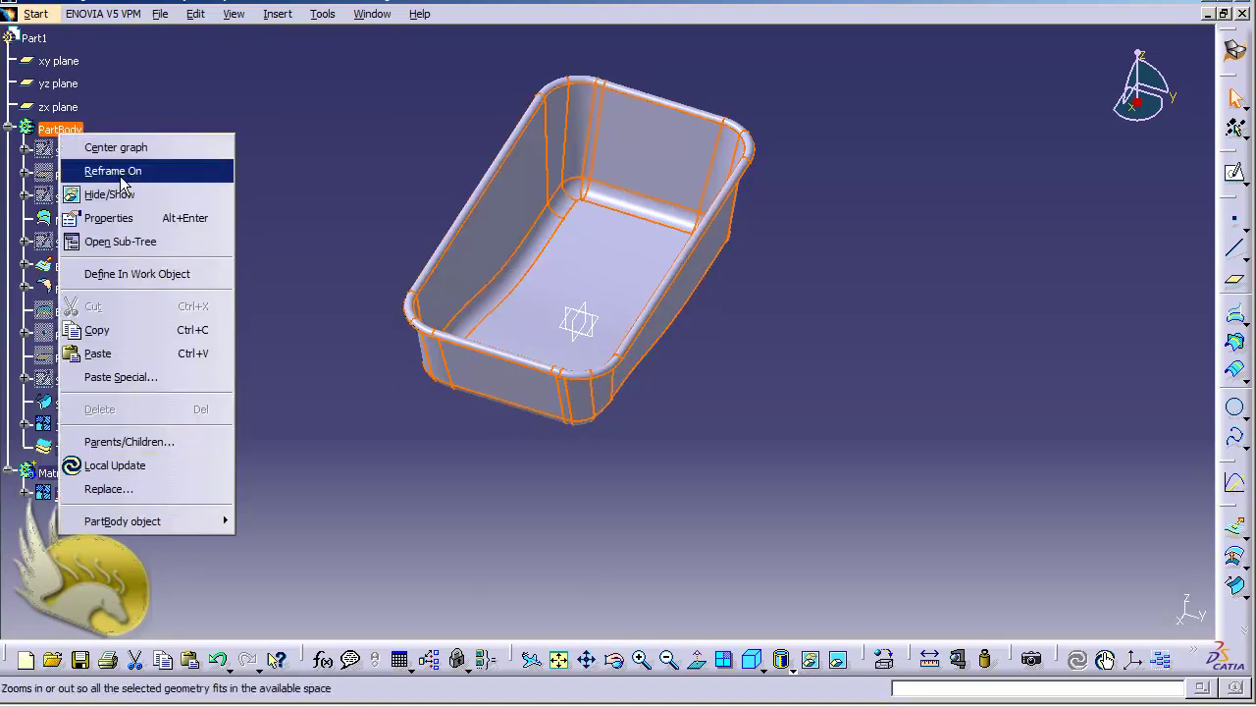
{"action": "left_click", "coordinate": [116, 192]}
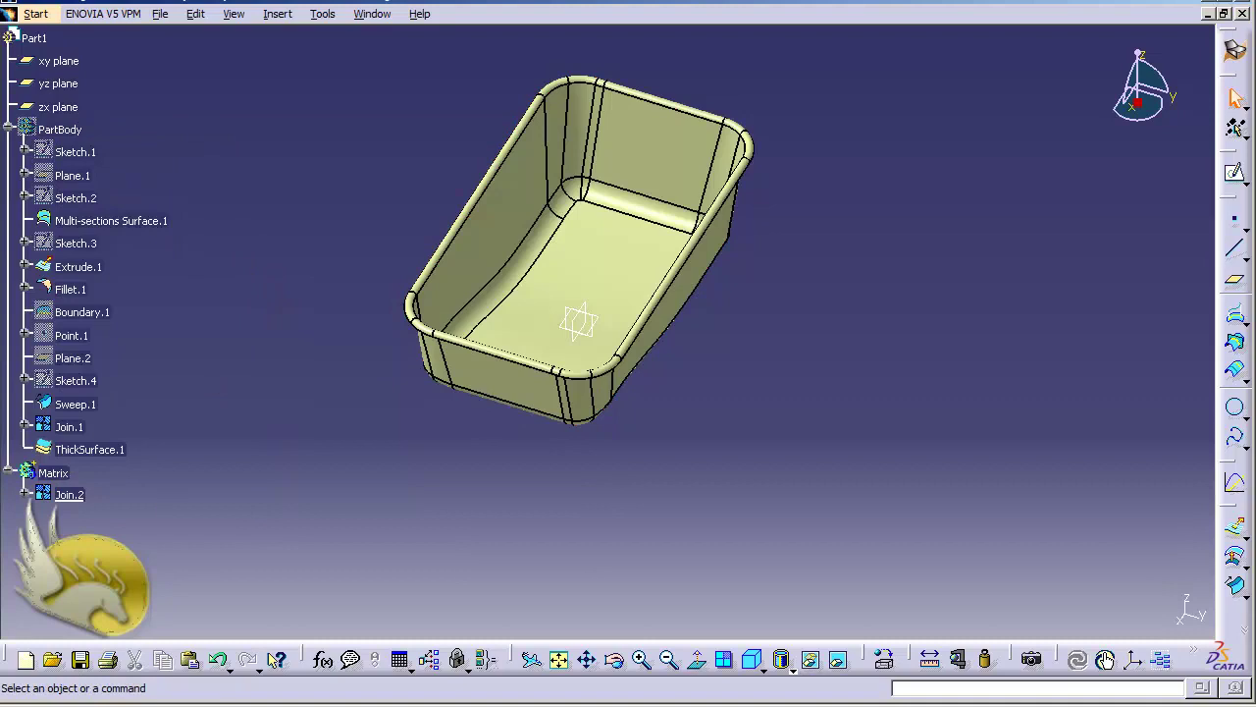
{"action": "left_click", "coordinate": [79, 502]}
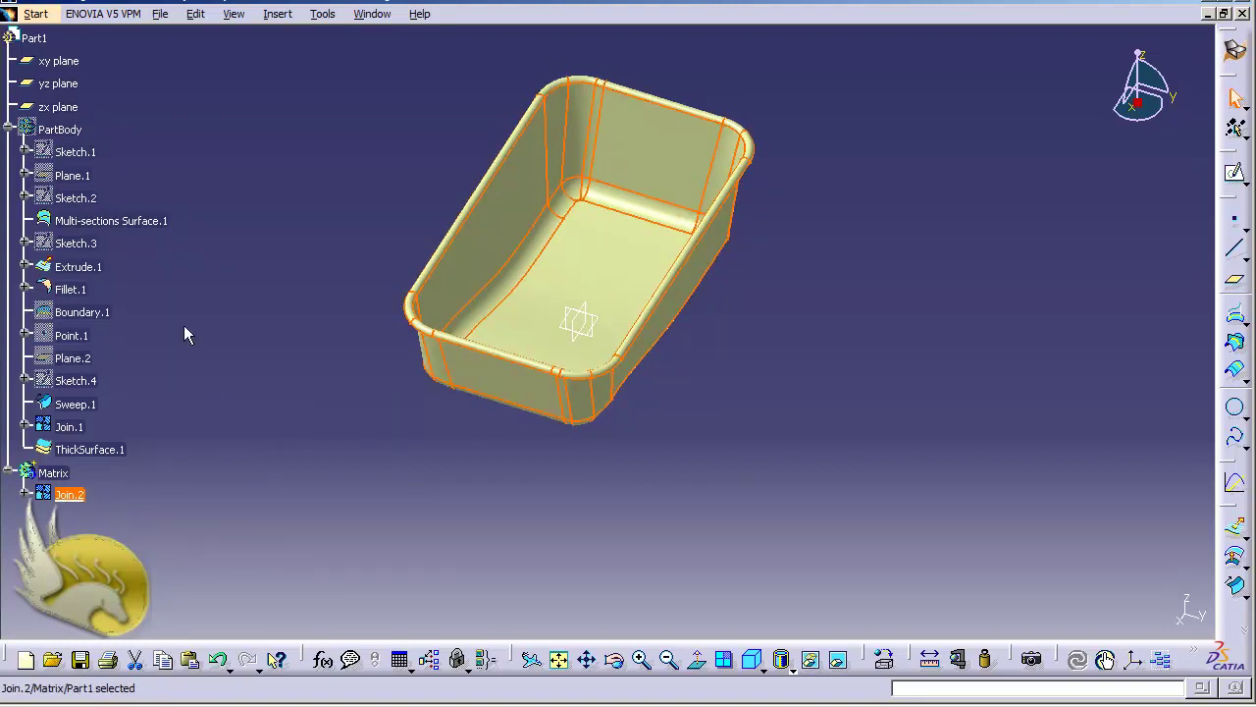
Sketch a rectangle on the xy plane enclosing the whole tray, with its first corner at about H -1440 mm, V 820 mm
{"action": "left_click", "coordinate": [65, 62]}
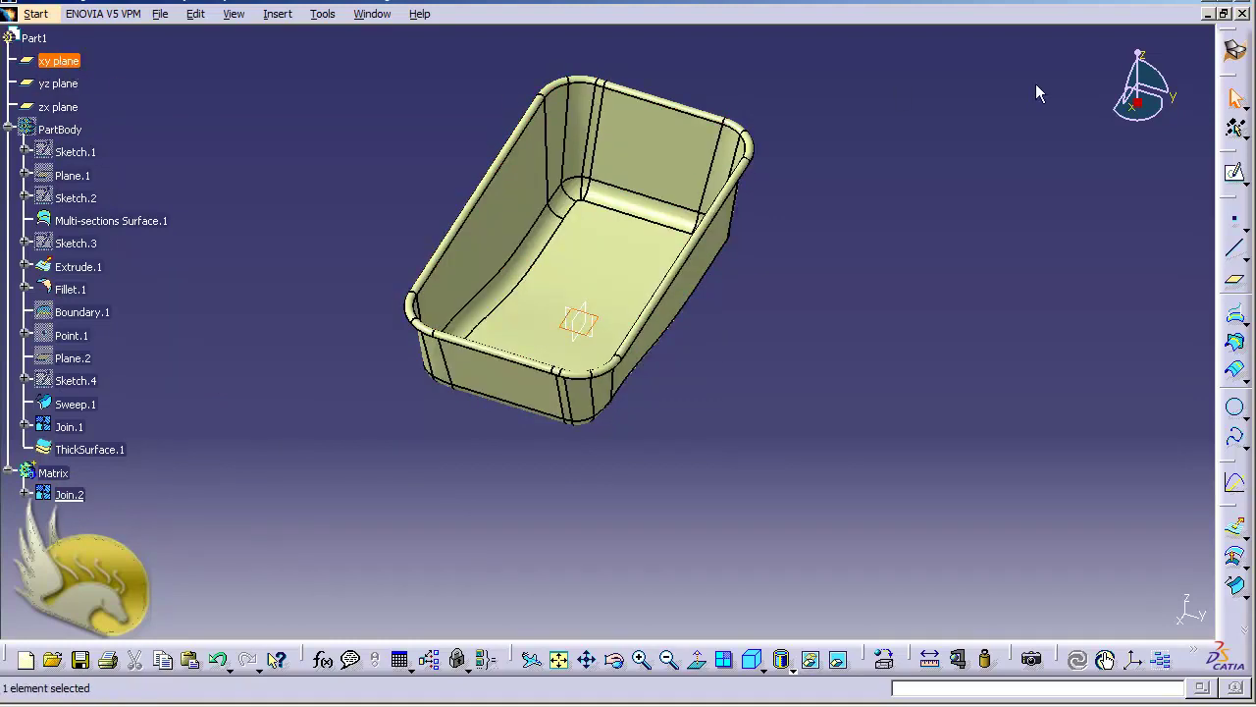
{"action": "left_click", "coordinate": [1235, 171]}
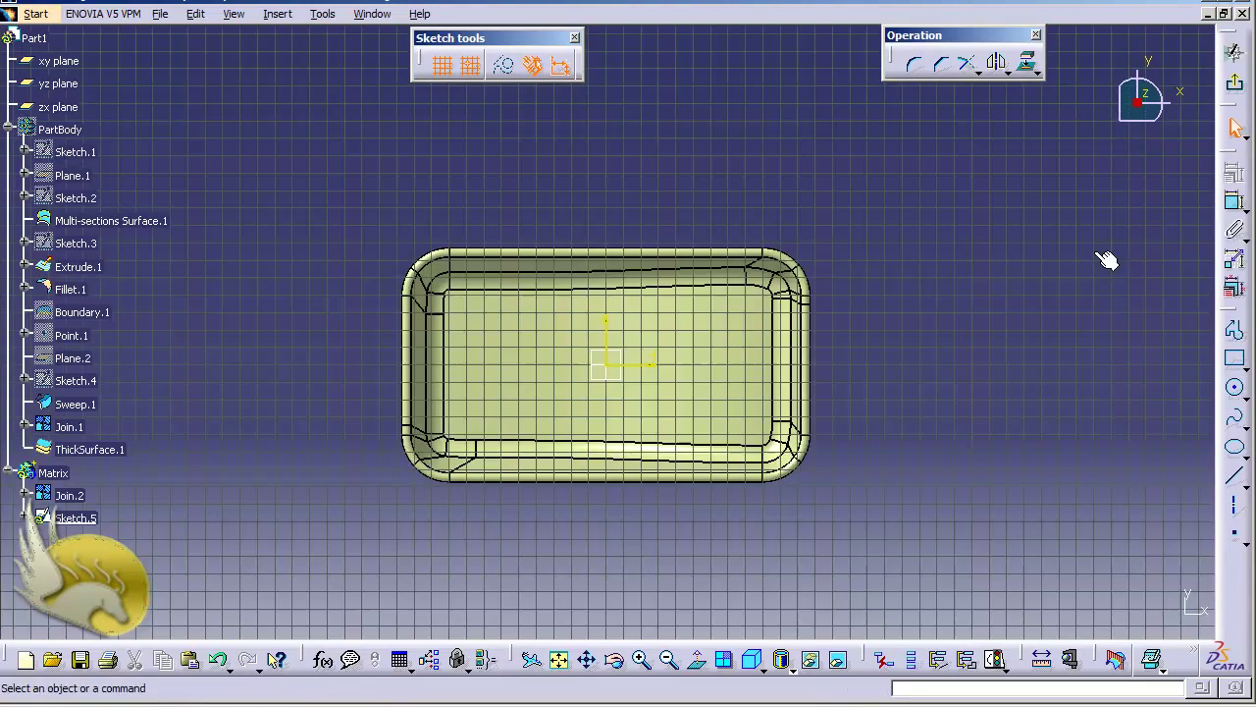
{"action": "left_click", "coordinate": [1234, 359]}
{"action": "left_click", "coordinate": [355, 222]}
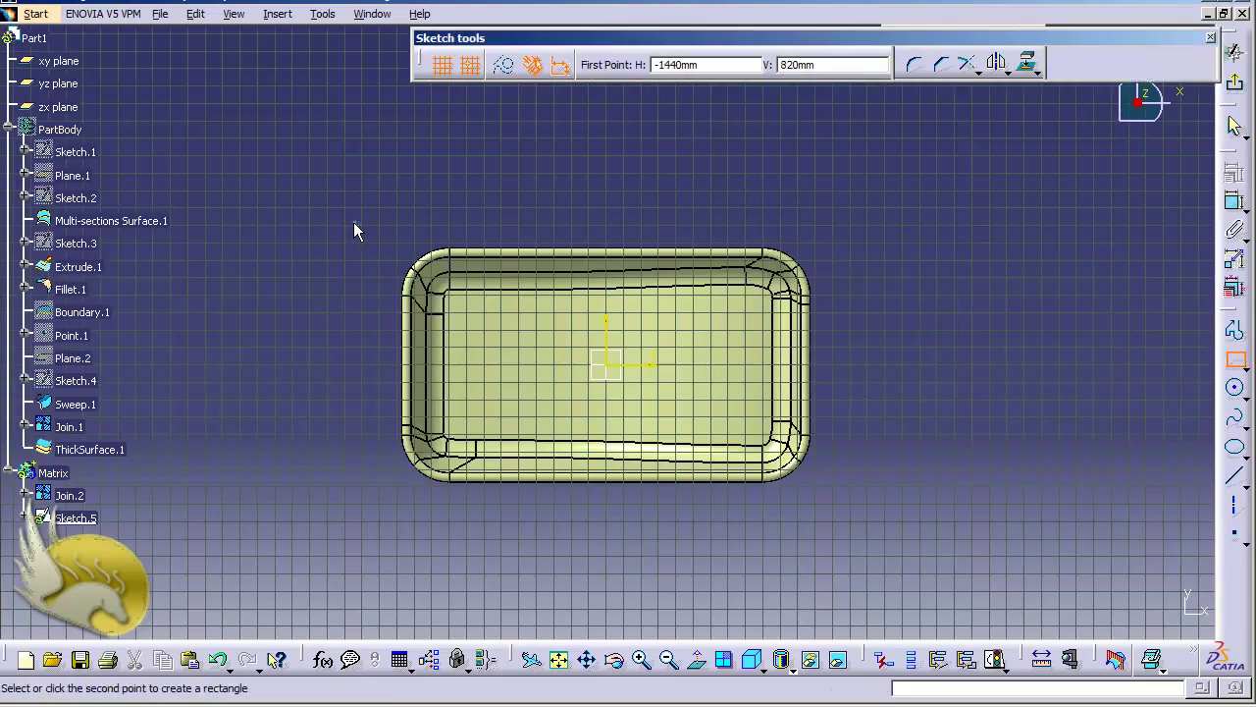
{"action": "left_click", "coordinate": [894, 529]}
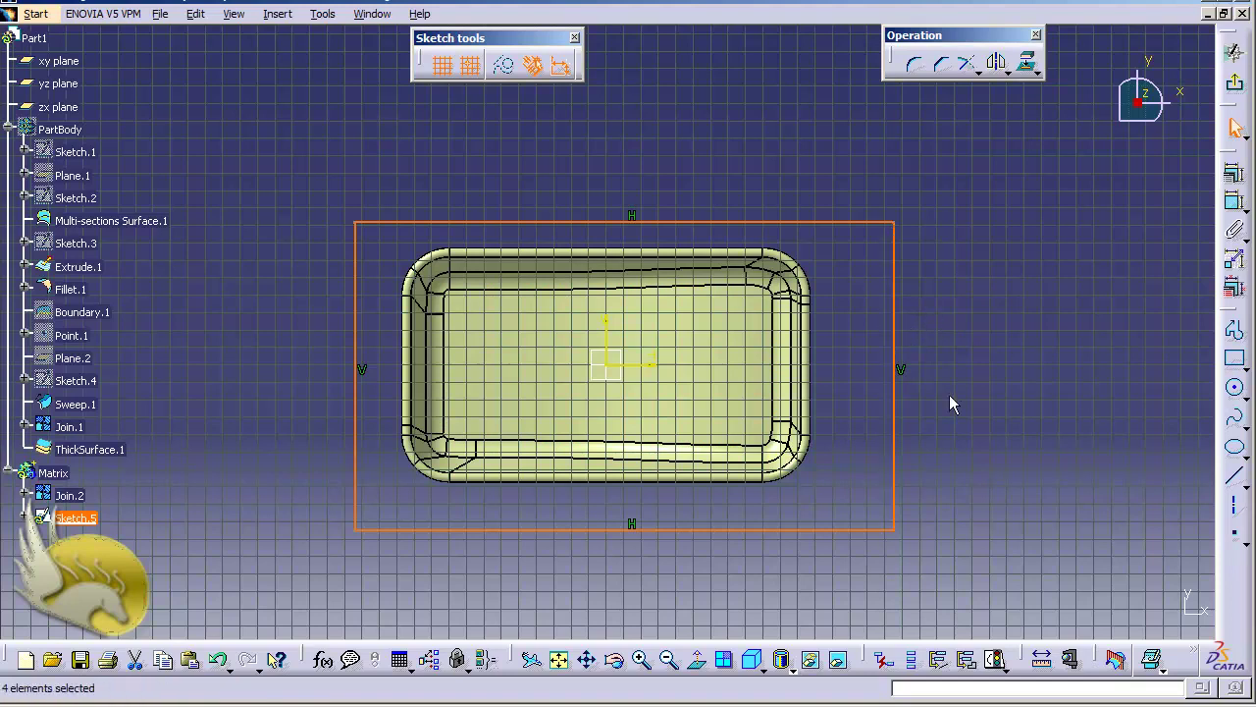
Constrain the rectangle's two vertical sides to be symmetric about the sketch's vertical axis
{"action": "left_click", "coordinate": [948, 350]}
{"action": "left_click", "coordinate": [895, 340]}
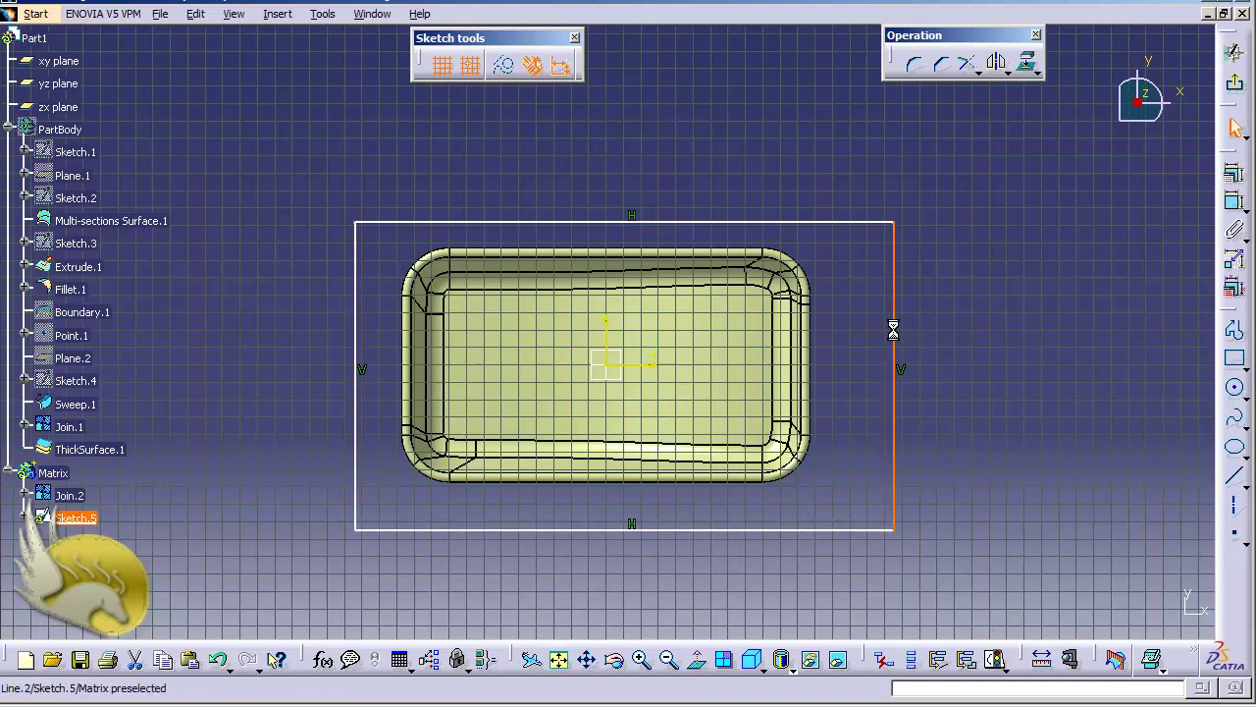
{"action": "left_click", "coordinate": [356, 316], "text": "ctrl"}
{"action": "left_click", "coordinate": [612, 333], "text": "ctrl"}
{"action": "left_click", "coordinate": [1235, 173]}
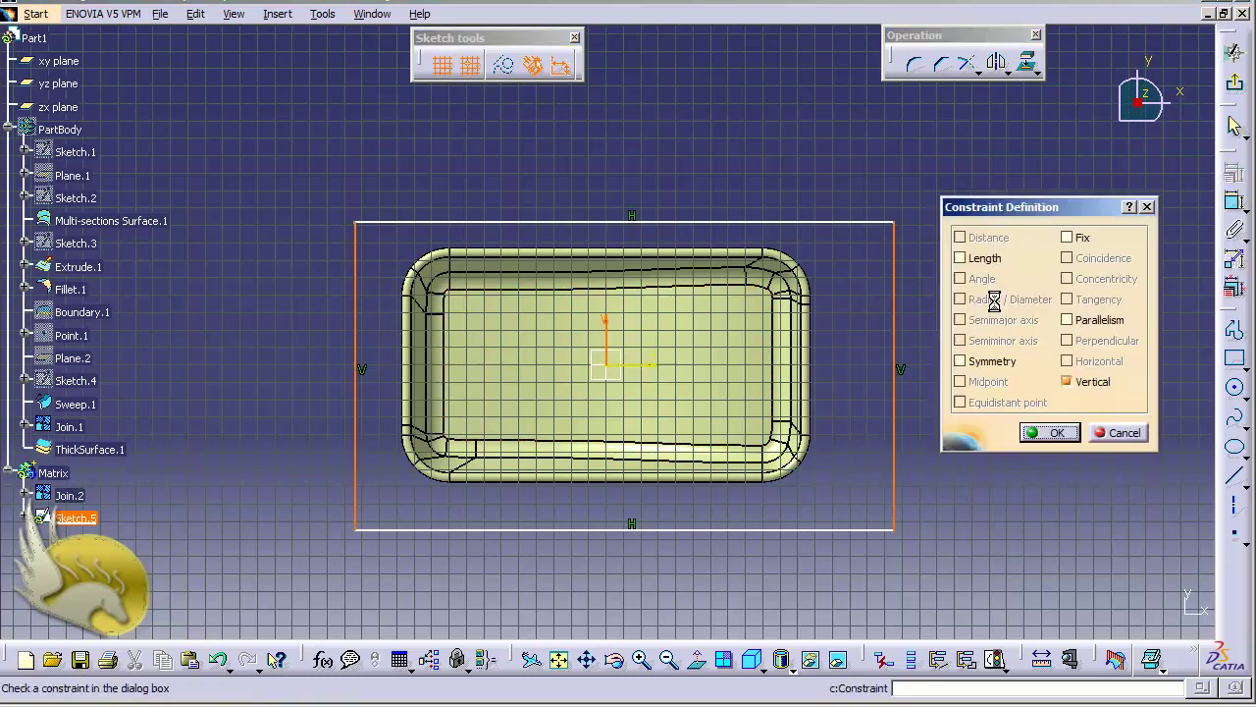
{"action": "left_click", "coordinate": [970, 365]}
{"action": "left_click", "coordinate": [1039, 430]}
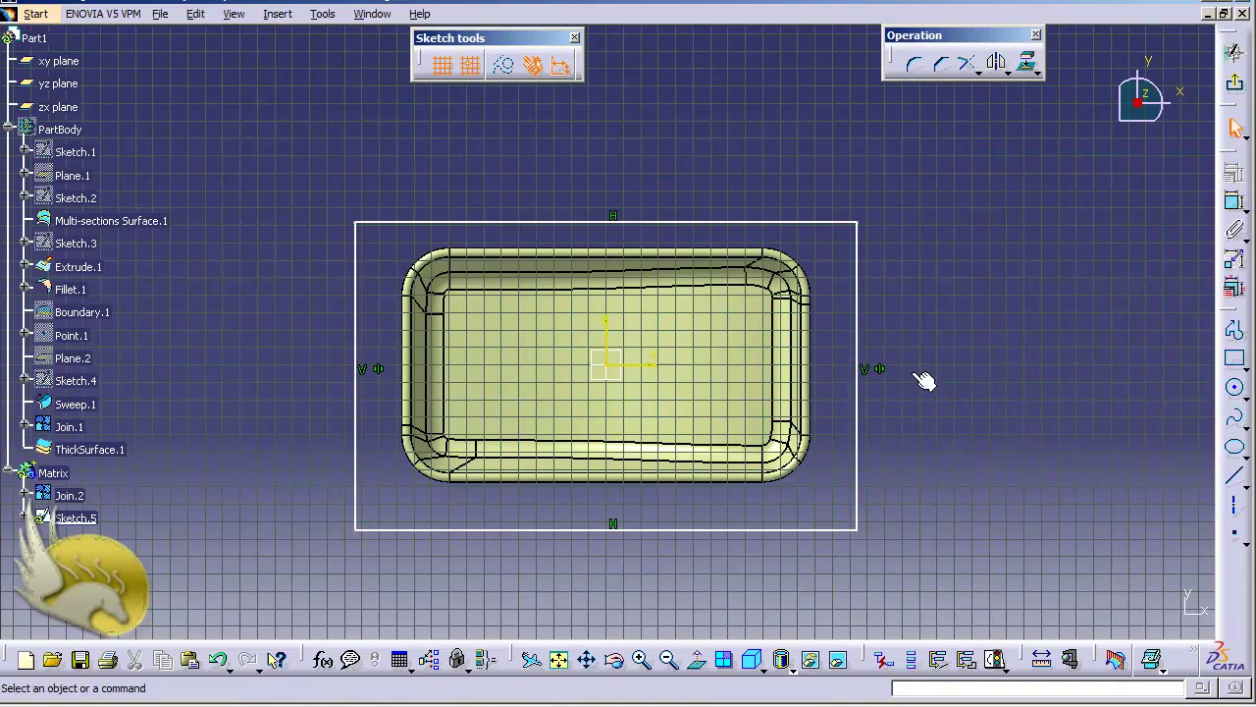
Constrain the rectangle's two horizontal sides to be symmetric about the sketch's horizontal axis
{"action": "left_click", "coordinate": [641, 223]}
{"action": "left_click", "coordinate": [676, 530], "text": "ctrl"}
{"action": "left_click", "coordinate": [657, 366], "text": "ctrl"}
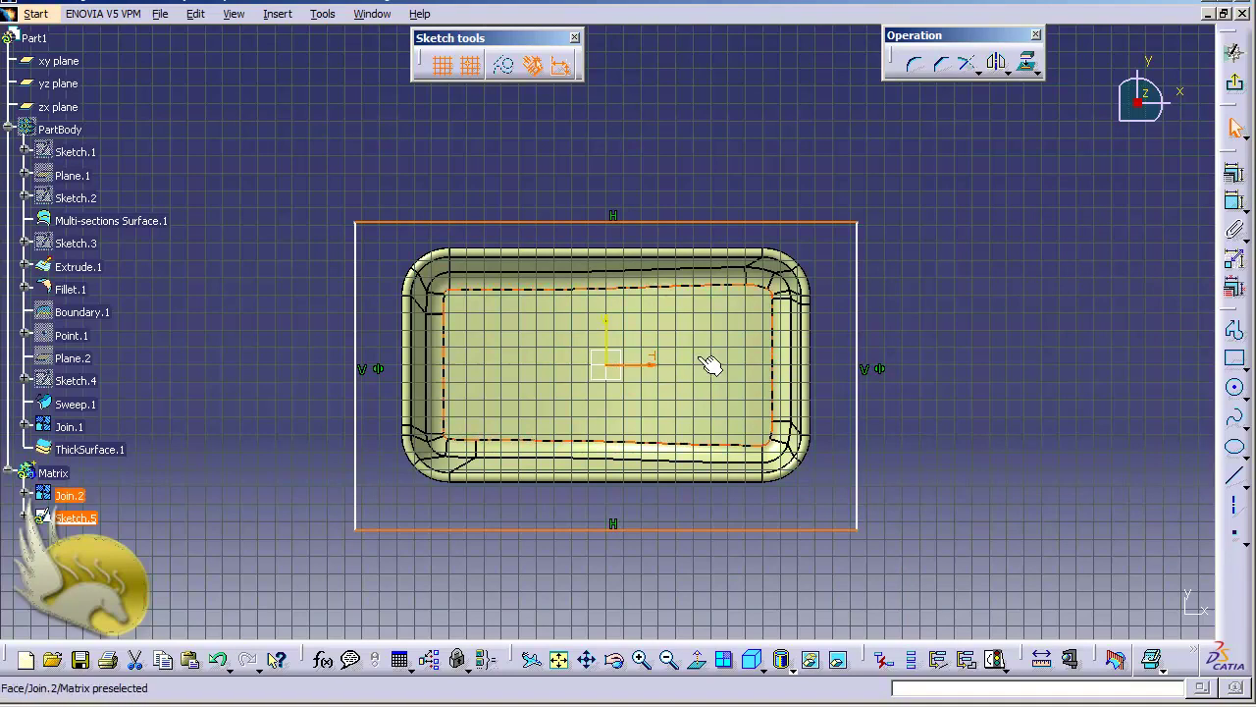
{"action": "left_click", "coordinate": [1234, 175]}
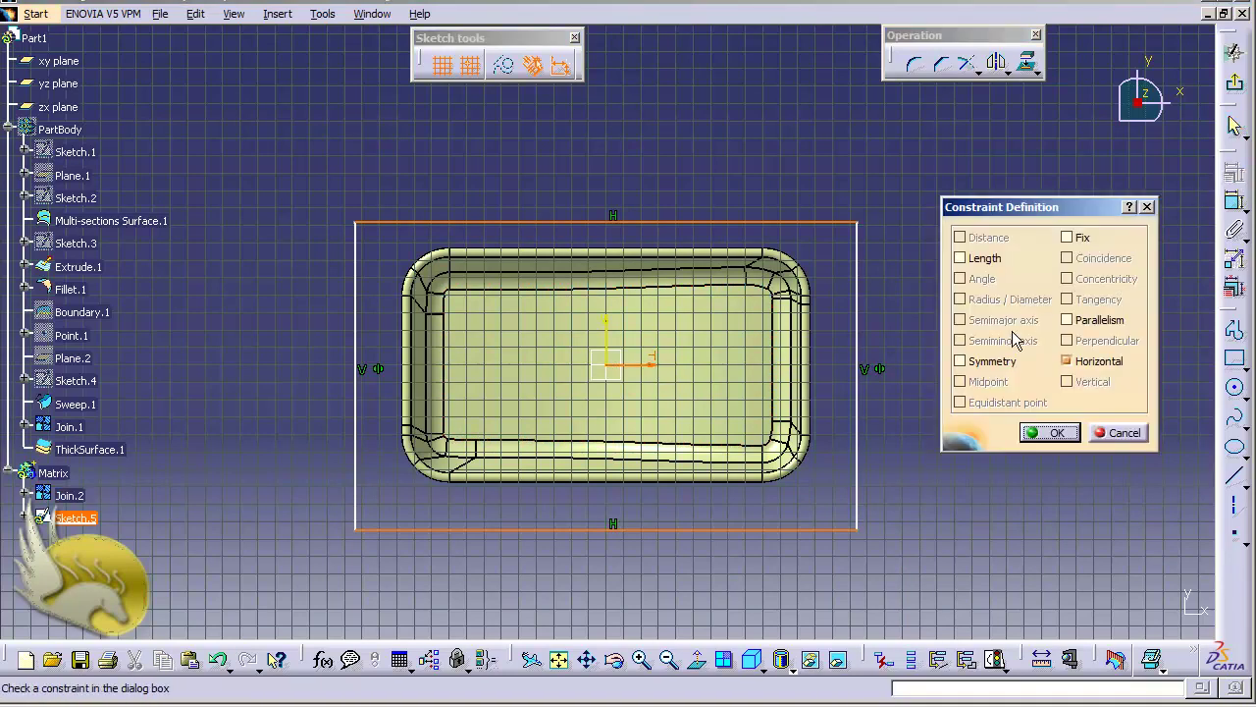
{"action": "left_click", "coordinate": [993, 361]}
{"action": "left_click", "coordinate": [1048, 432]}
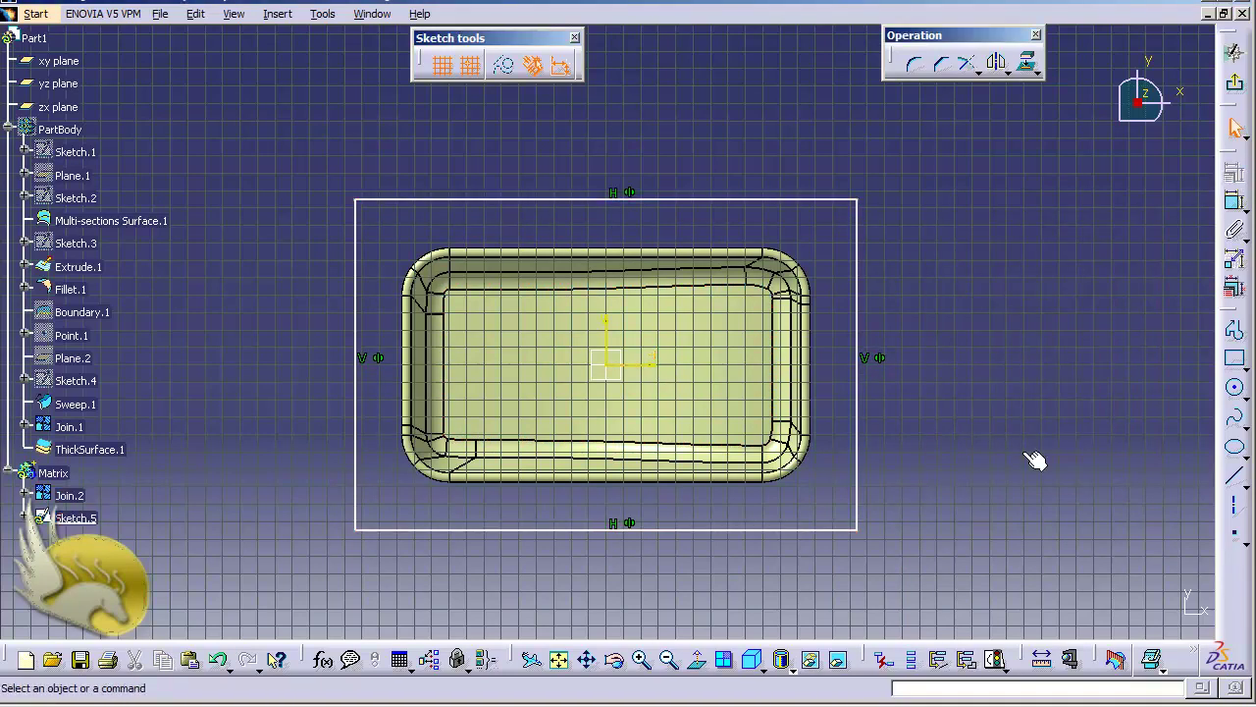
Dimension the rectangle's height and width, and exit the sketch
{"action": "left_click", "coordinate": [1233, 201]}
{"action": "left_click", "coordinate": [856, 294]}
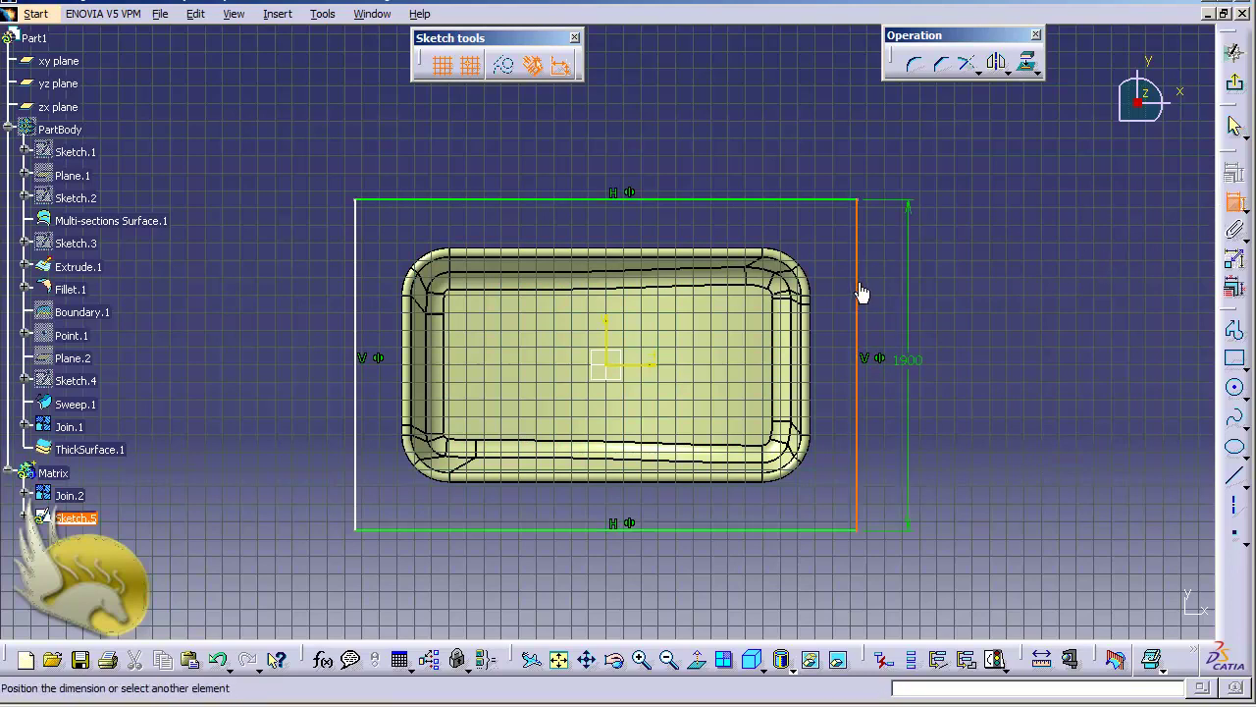
{"action": "left_click", "coordinate": [917, 294]}
{"action": "left_click", "coordinate": [1233, 201]}
{"action": "left_click", "coordinate": [735, 199]}
{"action": "left_click", "coordinate": [712, 155]}
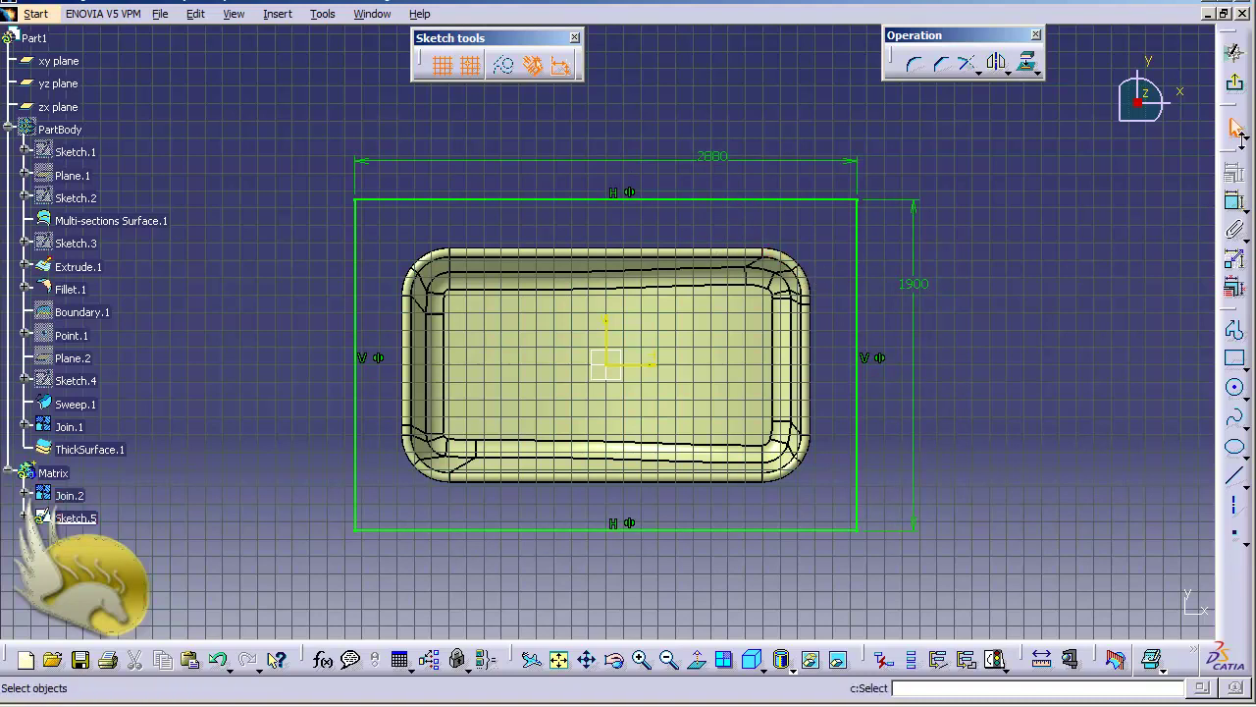
{"action": "left_click", "coordinate": [1240, 90]}
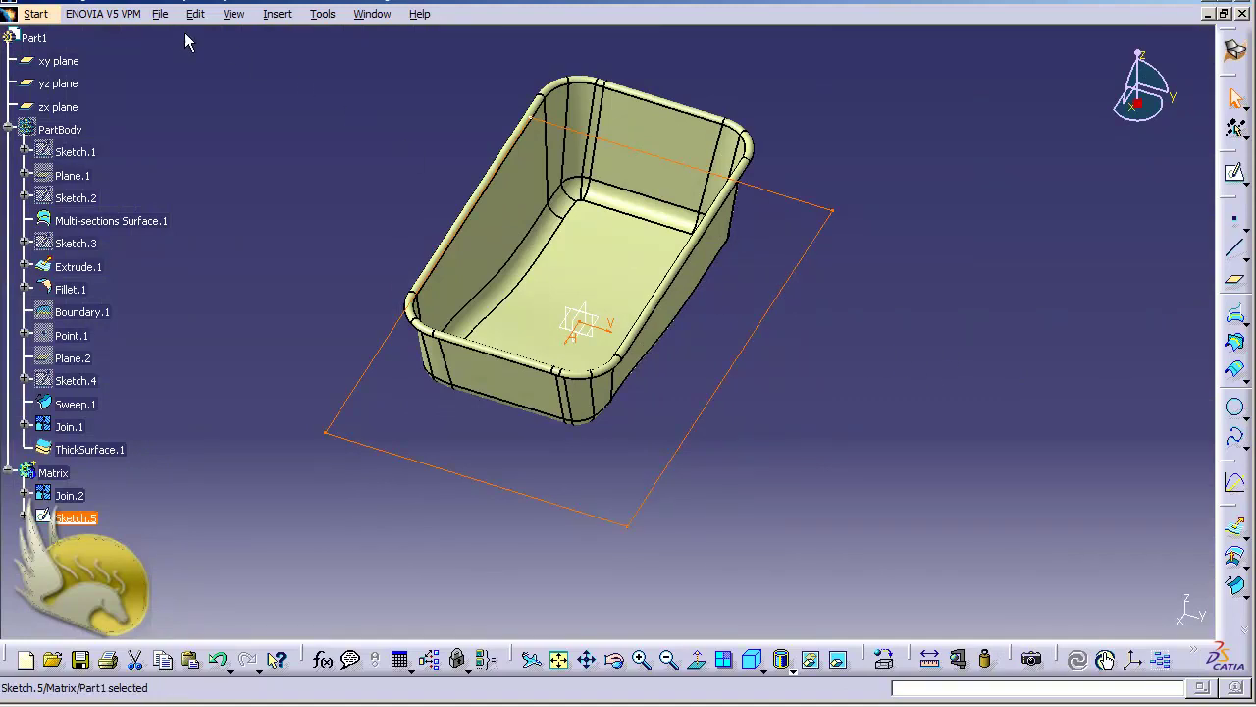
In the Part Design workbench, pad the rectangle sketch with a first limit of 750 mm and a second limit of 10 mm
{"action": "left_click", "coordinate": [37, 15]}
{"action": "mouse_move", "coordinate": [155, 61]}
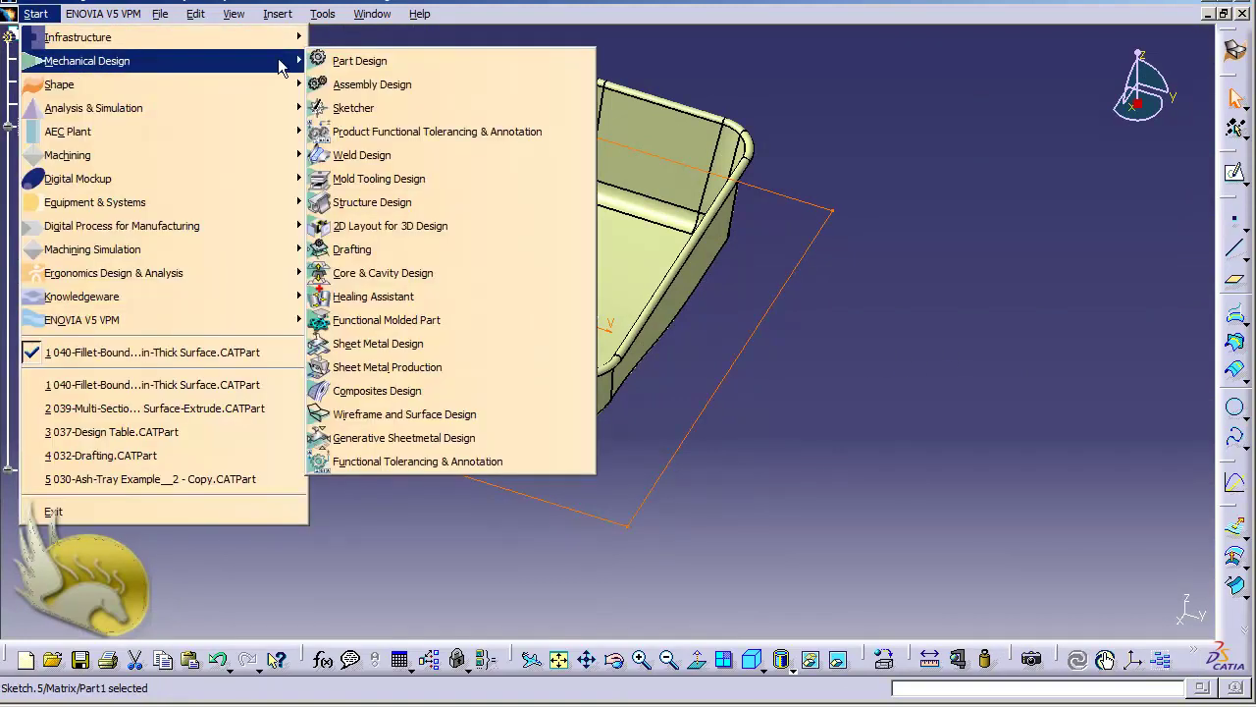
{"action": "left_click", "coordinate": [350, 63]}
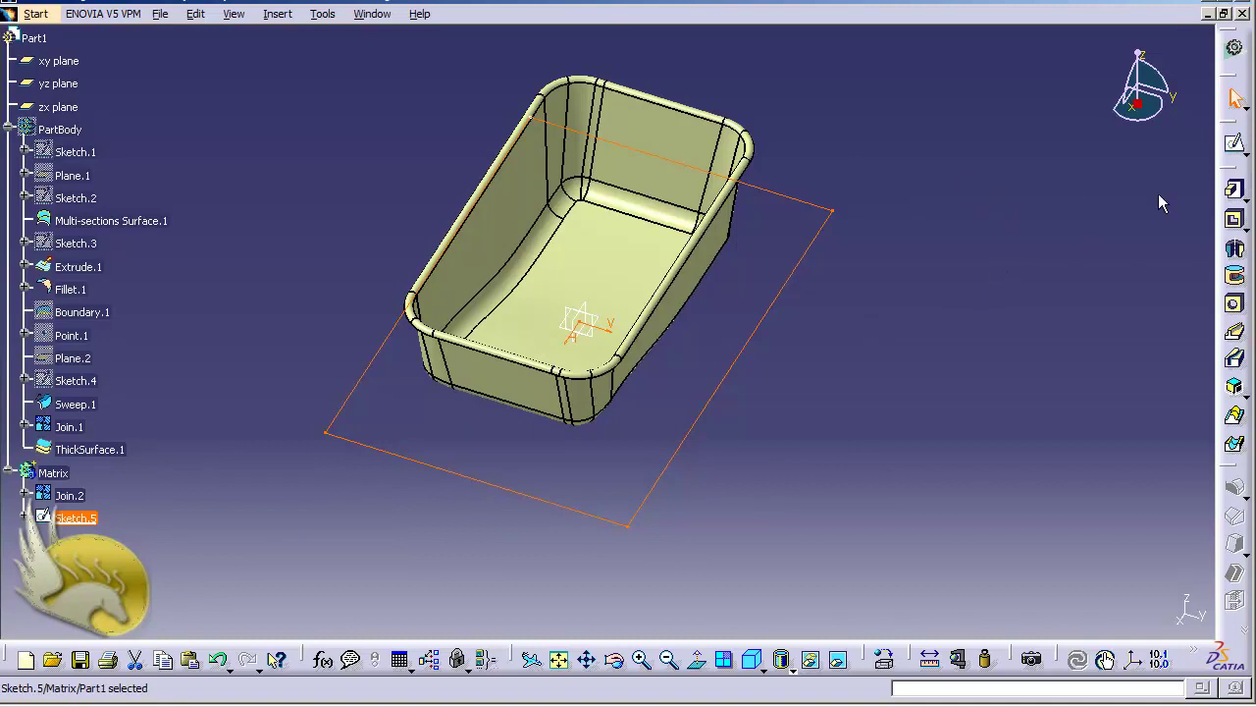
{"action": "left_click", "coordinate": [1235, 192]}
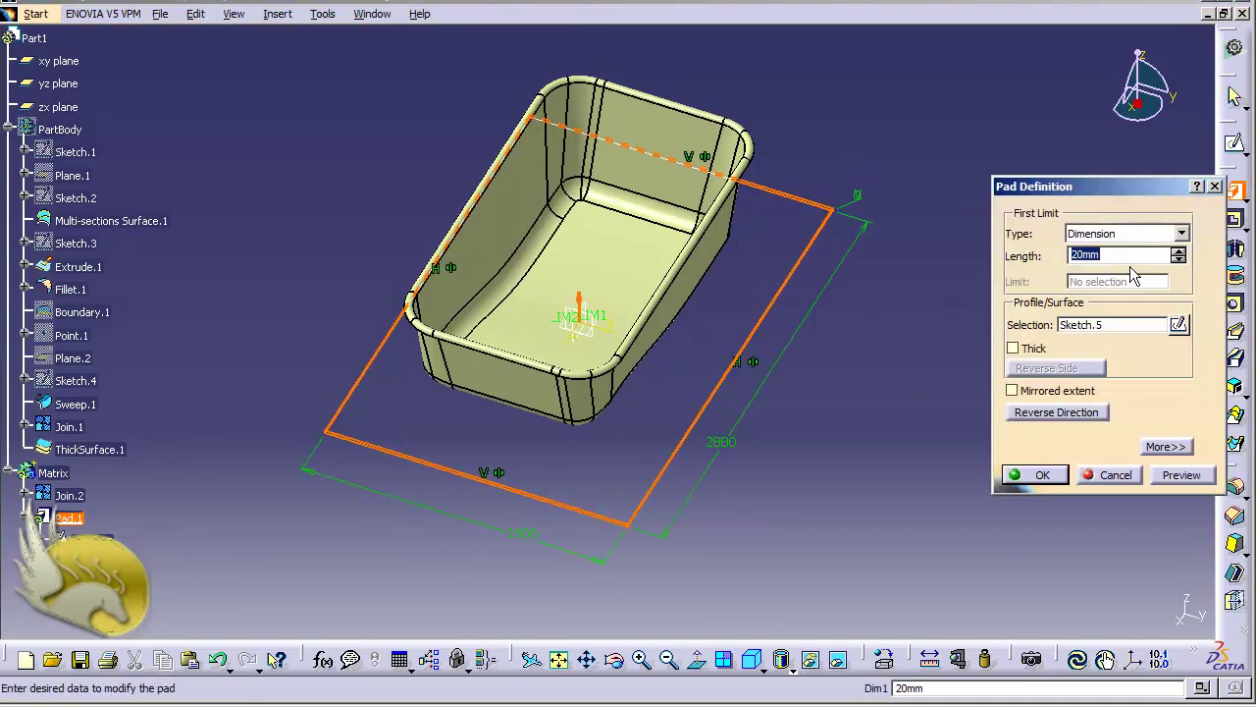
{"action": "type", "text": "750"}
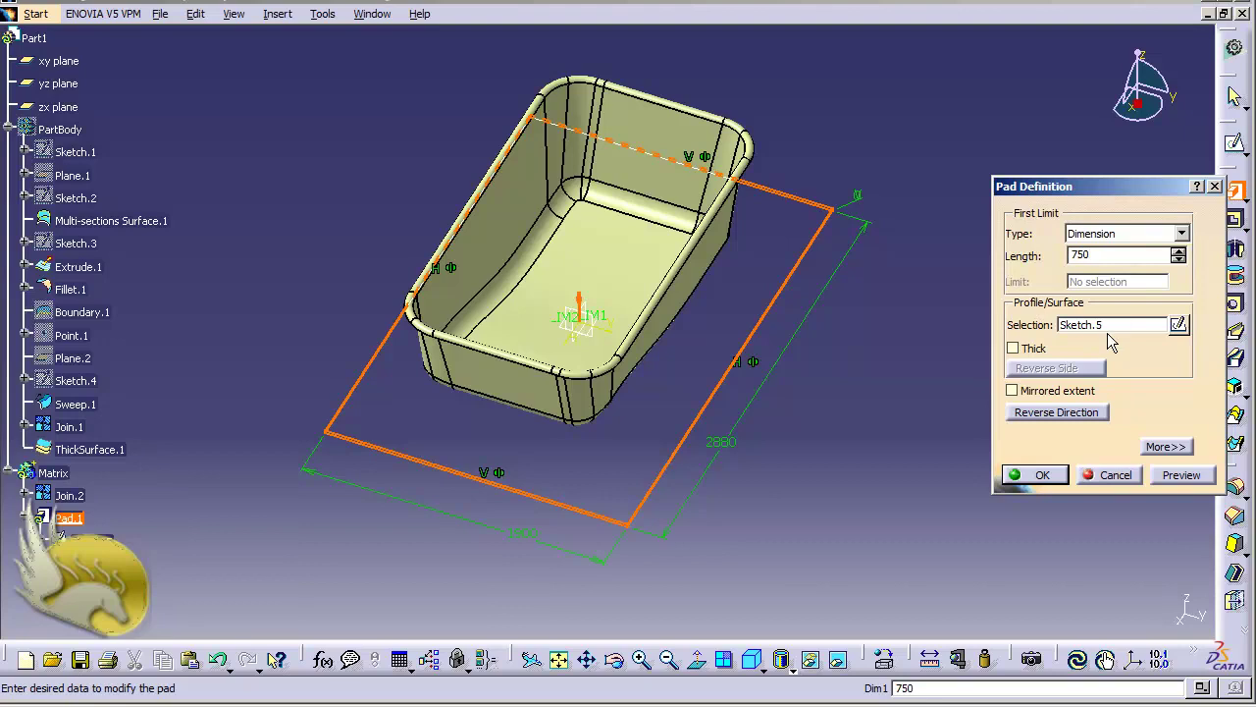
{"action": "left_click", "coordinate": [1151, 446]}
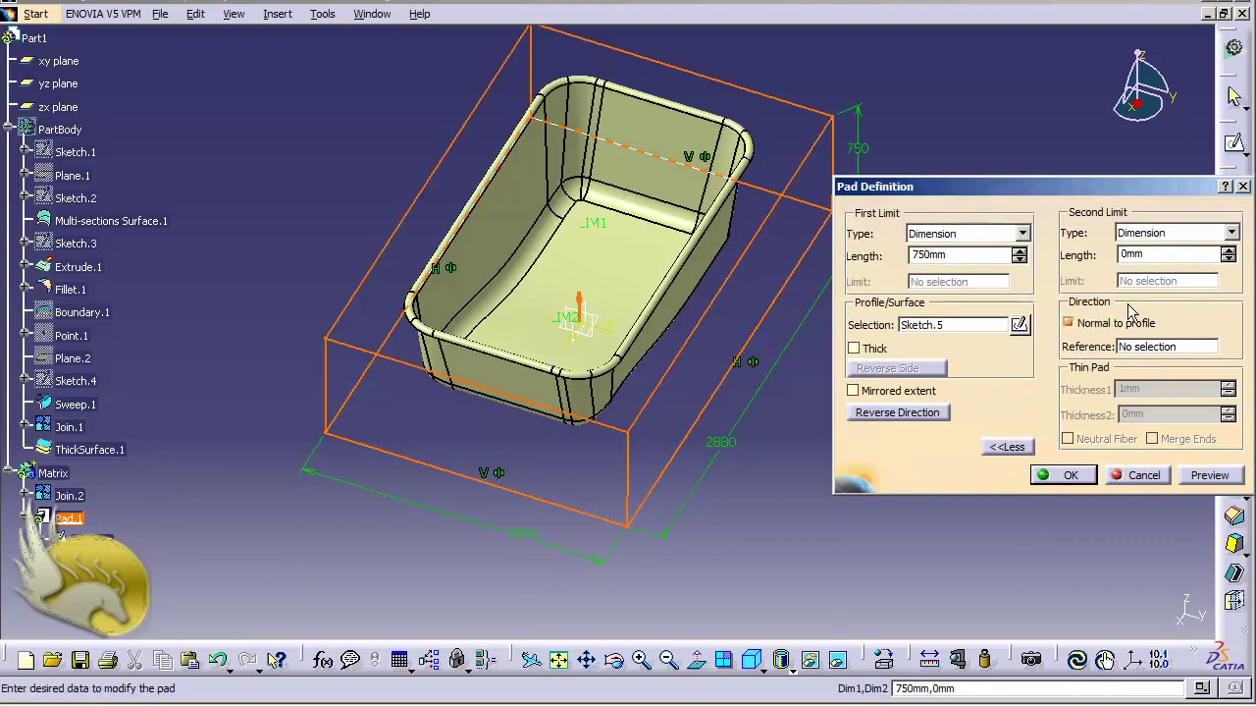
{"action": "left_click", "coordinate": [1123, 253]}
{"action": "type", "text": "10"}
{"action": "left_click", "coordinate": [1064, 474]}
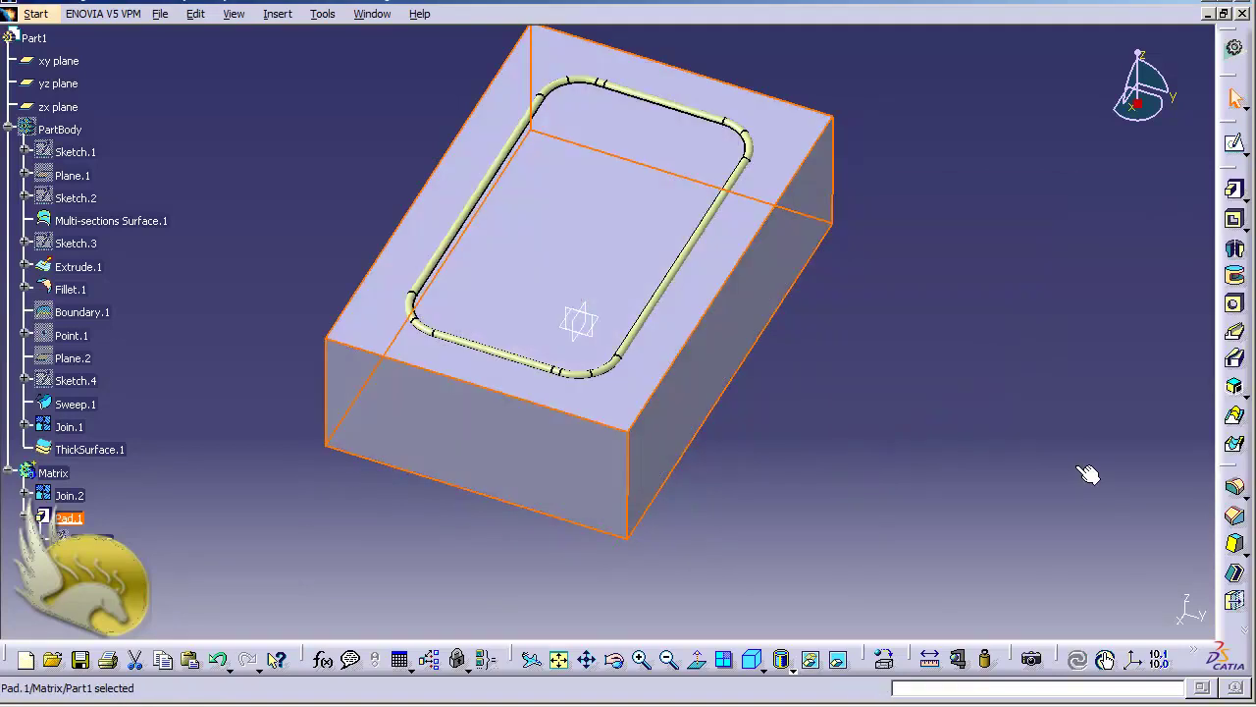
{"action": "left_click", "coordinate": [889, 398]}
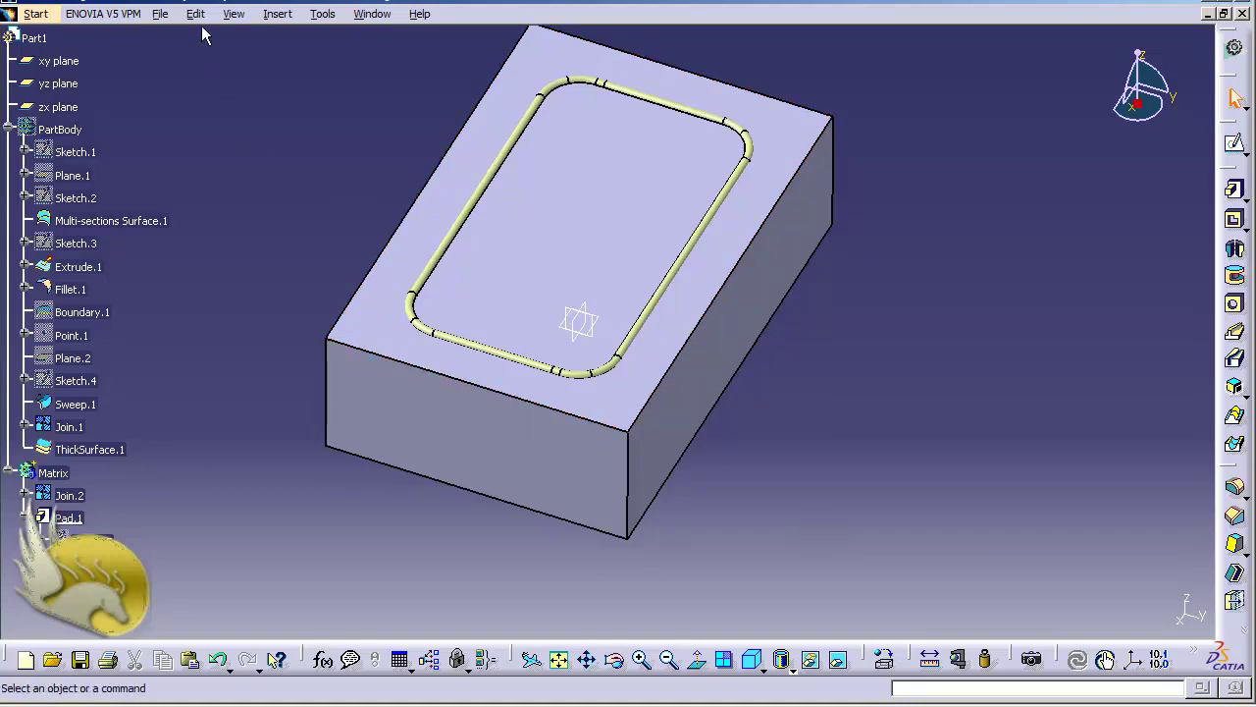
In the Generative Shape Design workbench, offset Join.2 by 2 mm in the reversed direction, accepting the offset without its erroneous sub-elements
{"action": "left_click", "coordinate": [38, 15]}
{"action": "mouse_move", "coordinate": [142, 84]}
{"action": "left_click", "coordinate": [437, 178]}
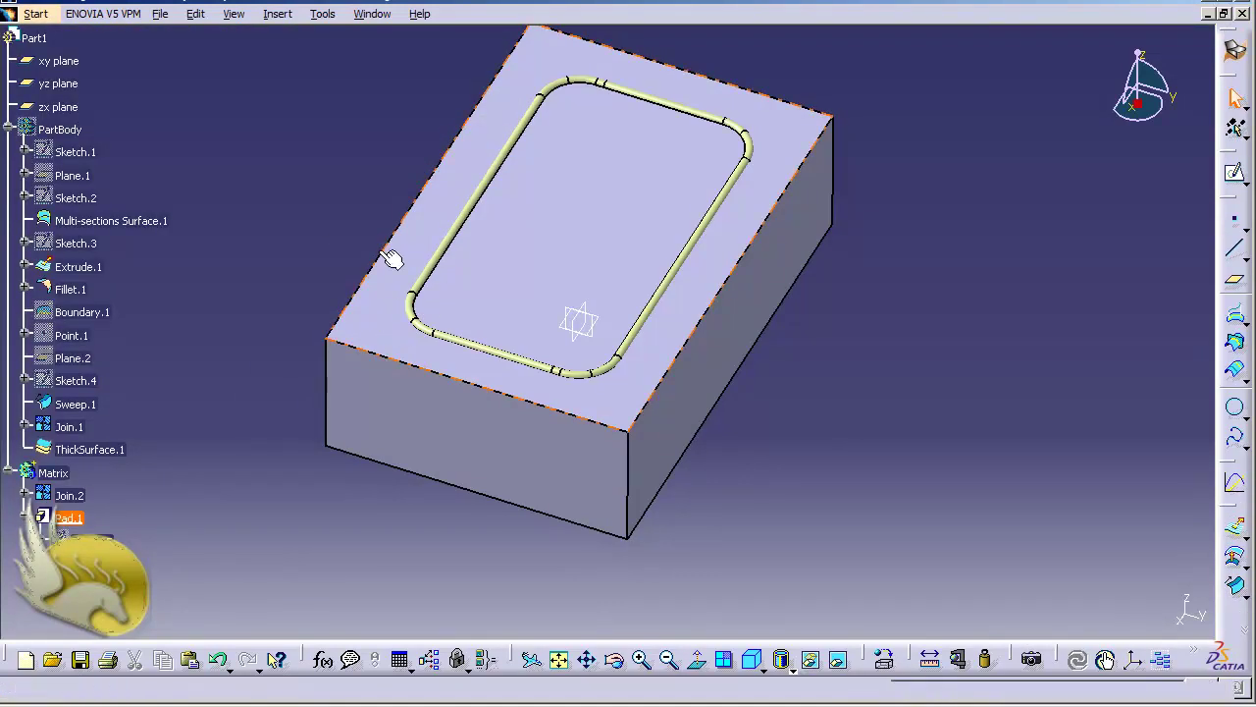
{"action": "left_click", "coordinate": [276, 17]}
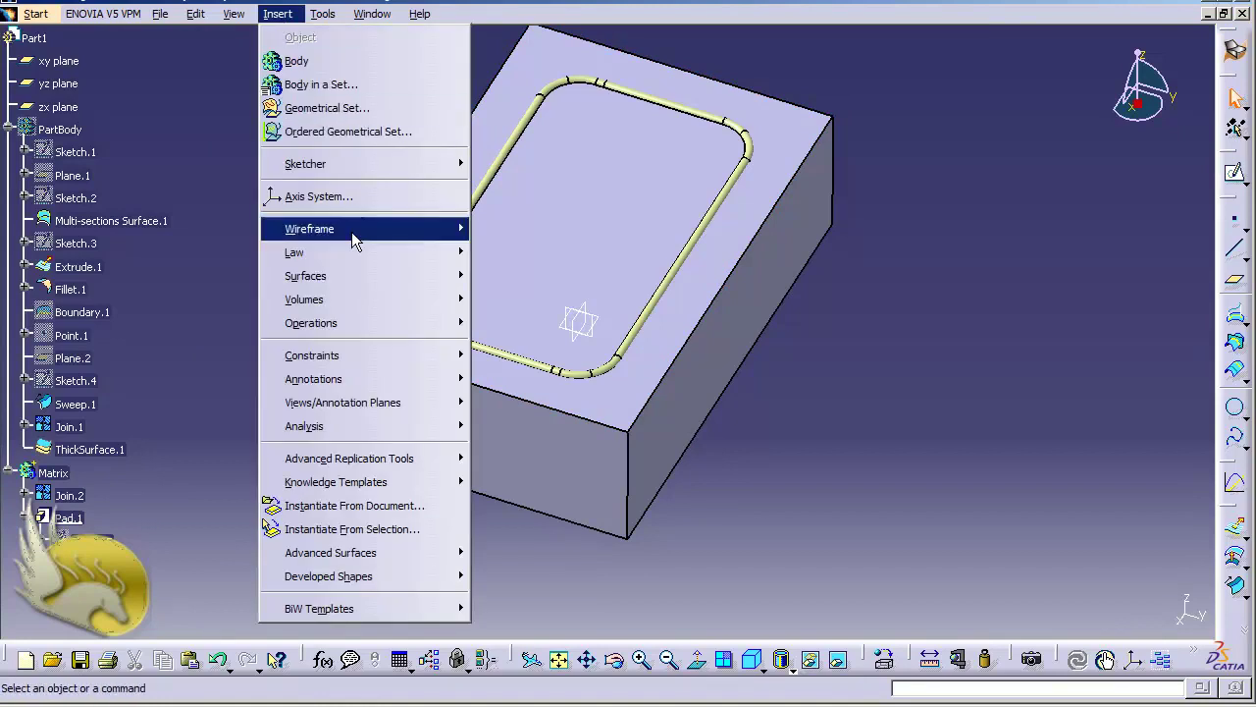
{"action": "mouse_move", "coordinate": [362, 277]}
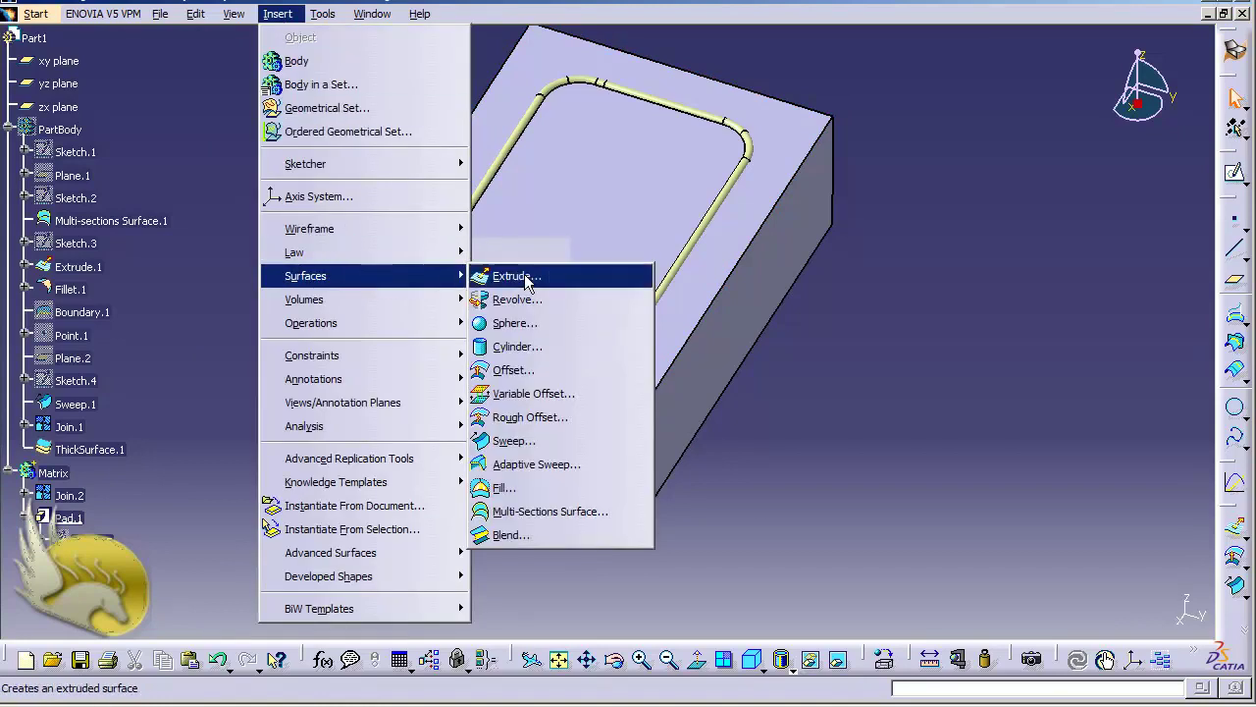
{"action": "left_click", "coordinate": [531, 371]}
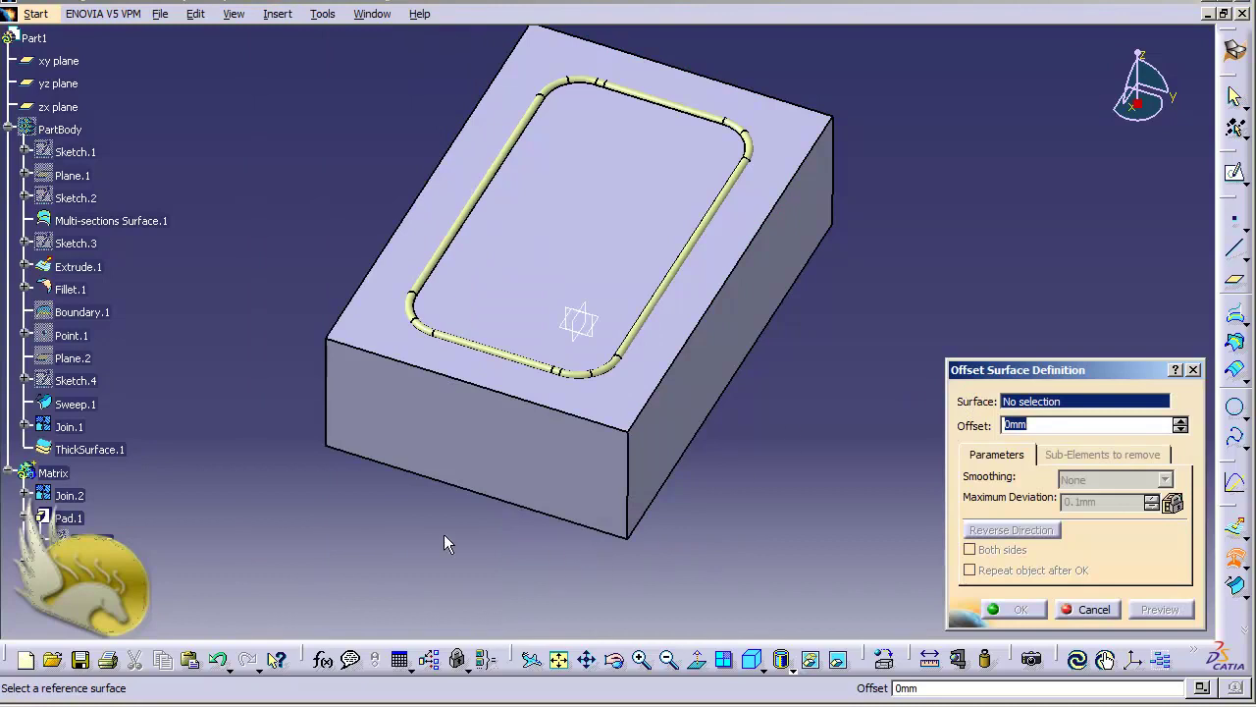
{"action": "left_click", "coordinate": [98, 494]}
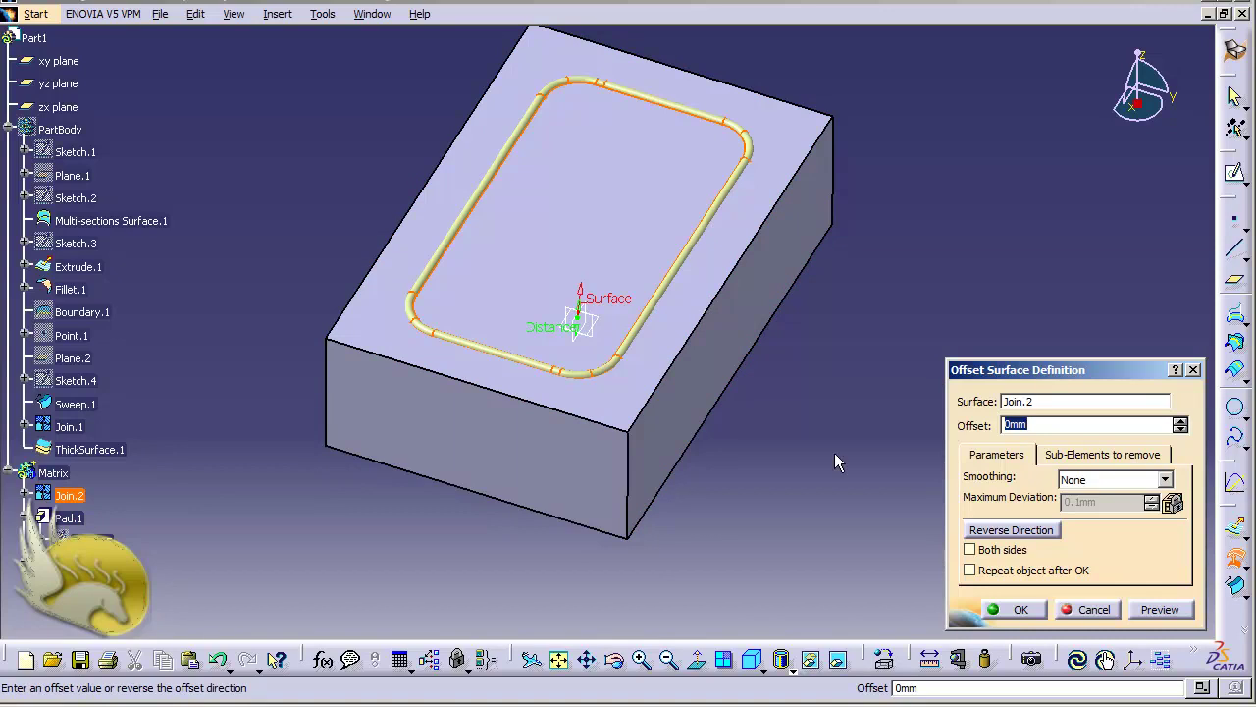
{"action": "left_click", "coordinate": [978, 531]}
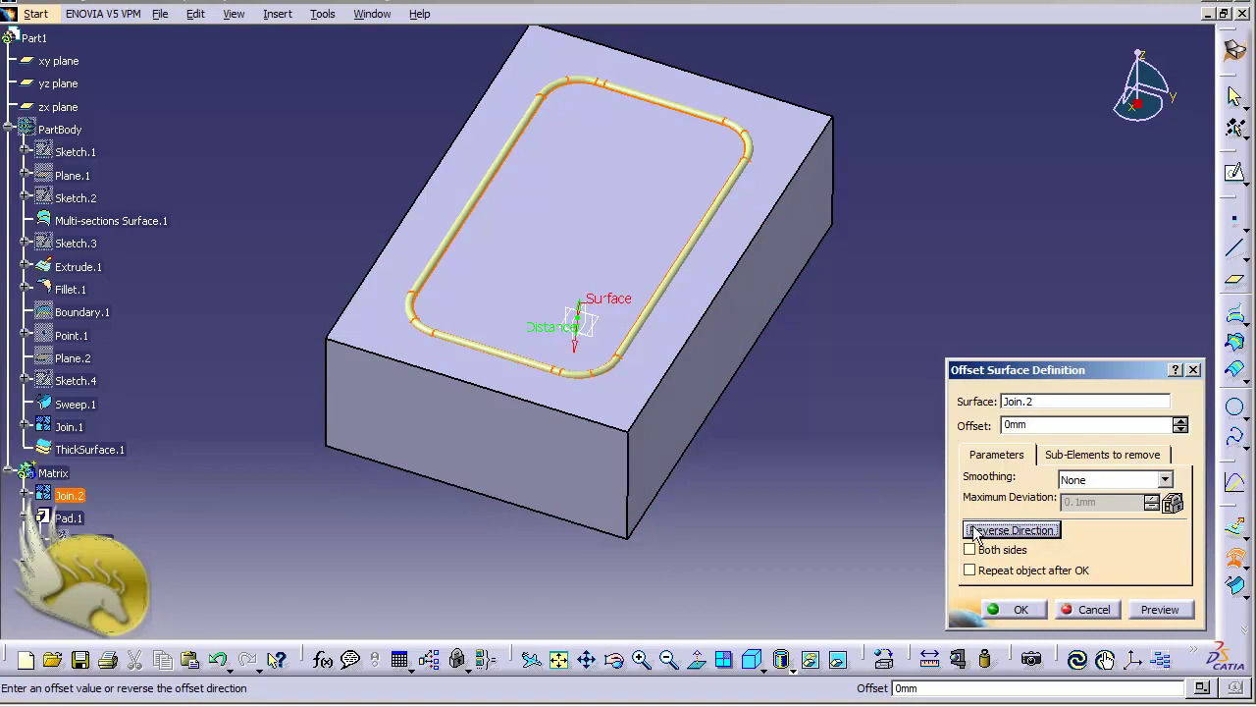
{"action": "type", "text": "2"}
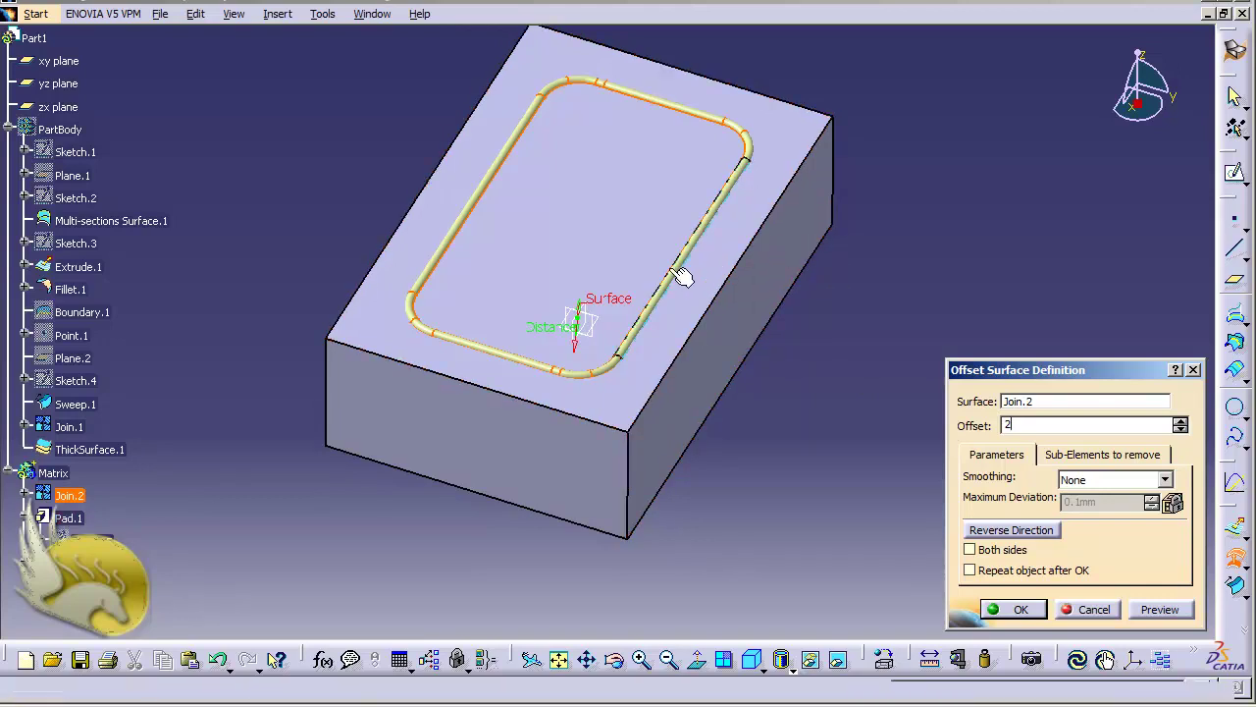
{"action": "left_click", "coordinate": [1021, 610]}
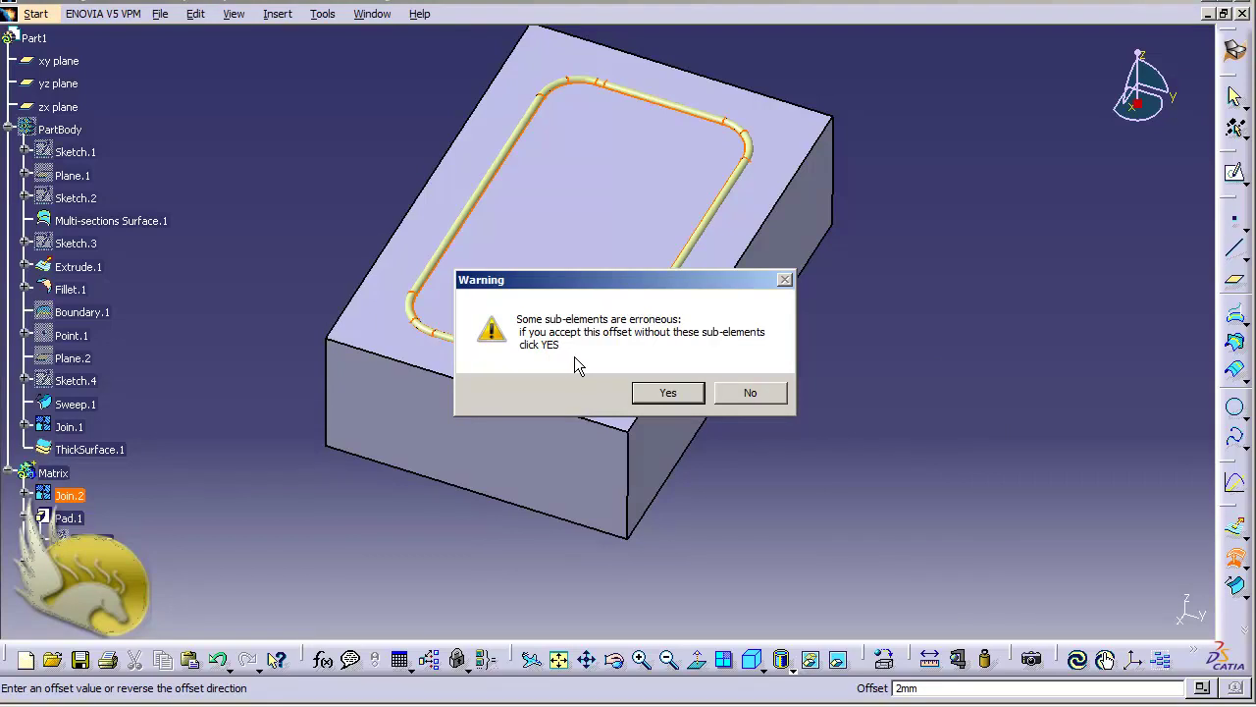
{"action": "left_click", "coordinate": [685, 393]}
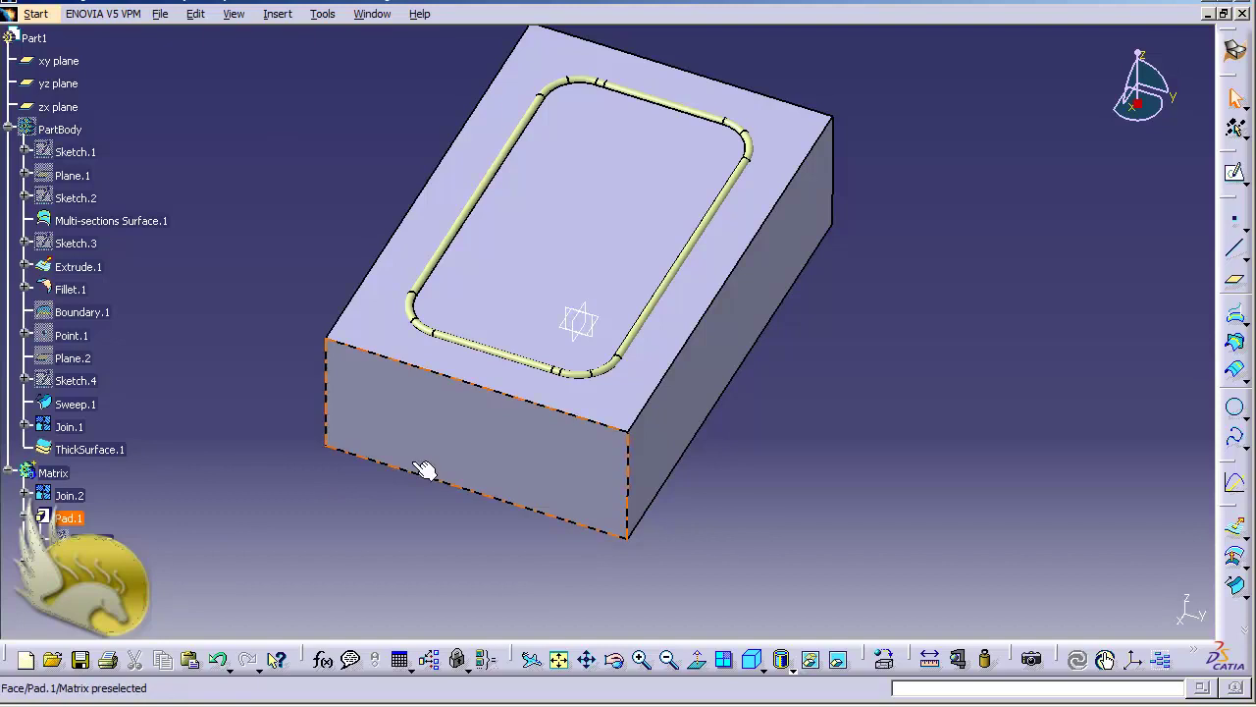
{"action": "left_click", "coordinate": [464, 496]}
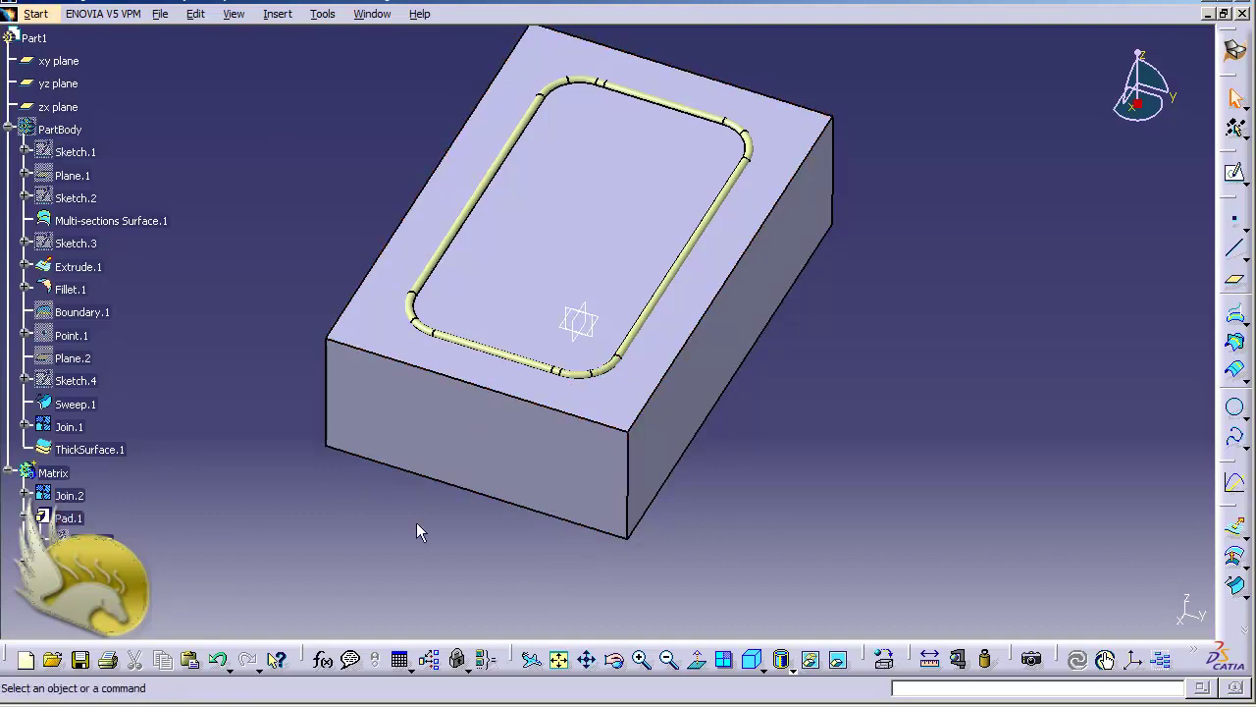
In the Part Design workbench, sew Join.2 into the block with Intersect body enabled and the arrows reversed to point outward
{"action": "left_click", "coordinate": [36, 13]}
{"action": "mouse_move", "coordinate": [157, 65]}
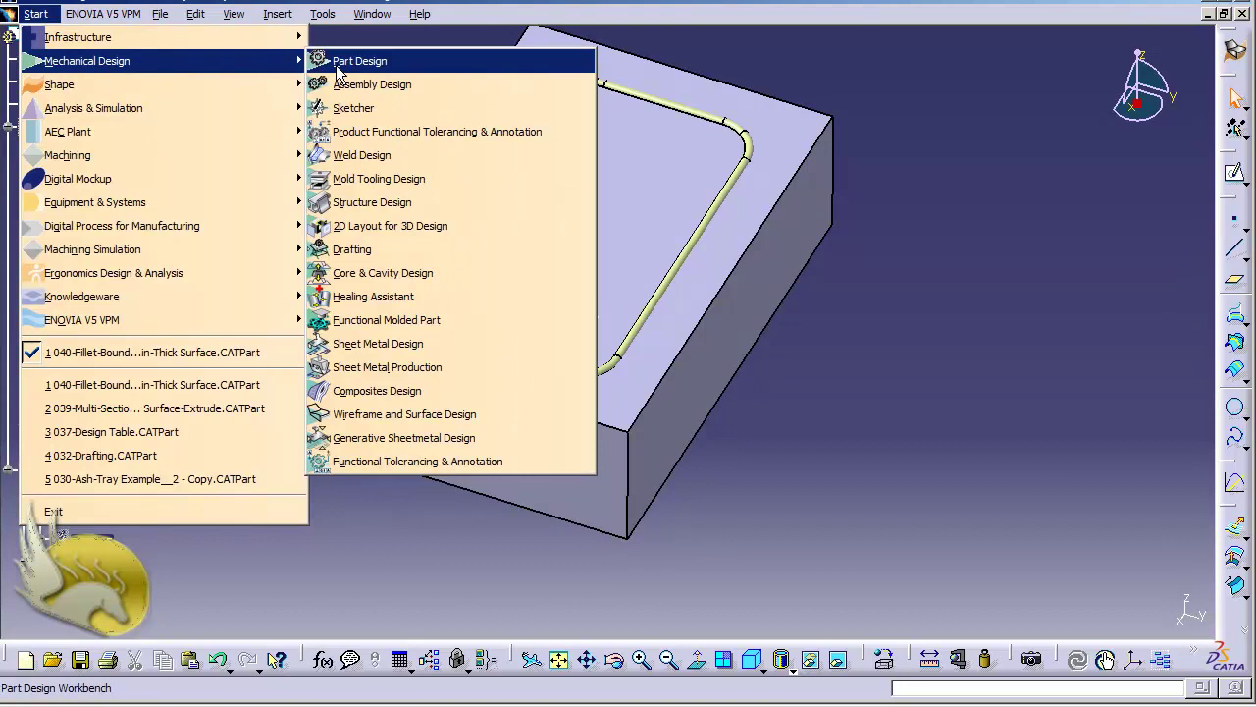
{"action": "left_click", "coordinate": [338, 60]}
{"action": "left_click", "coordinate": [278, 14]}
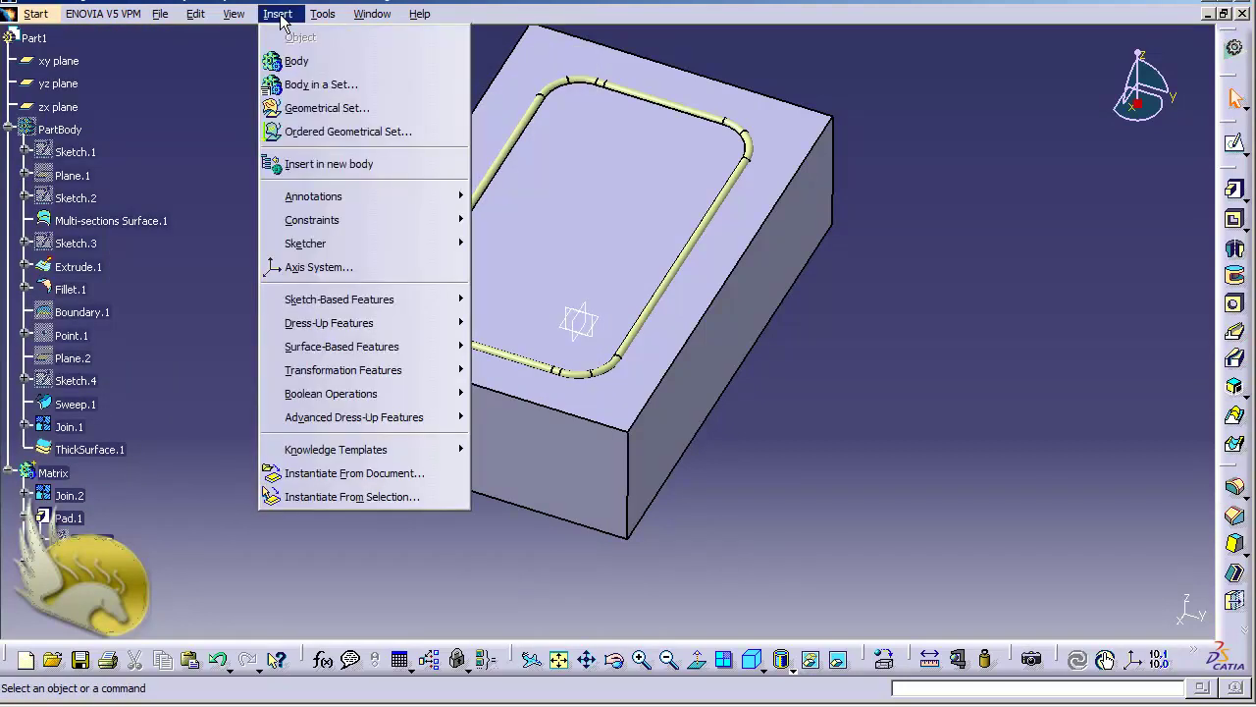
{"action": "mouse_move", "coordinate": [439, 352]}
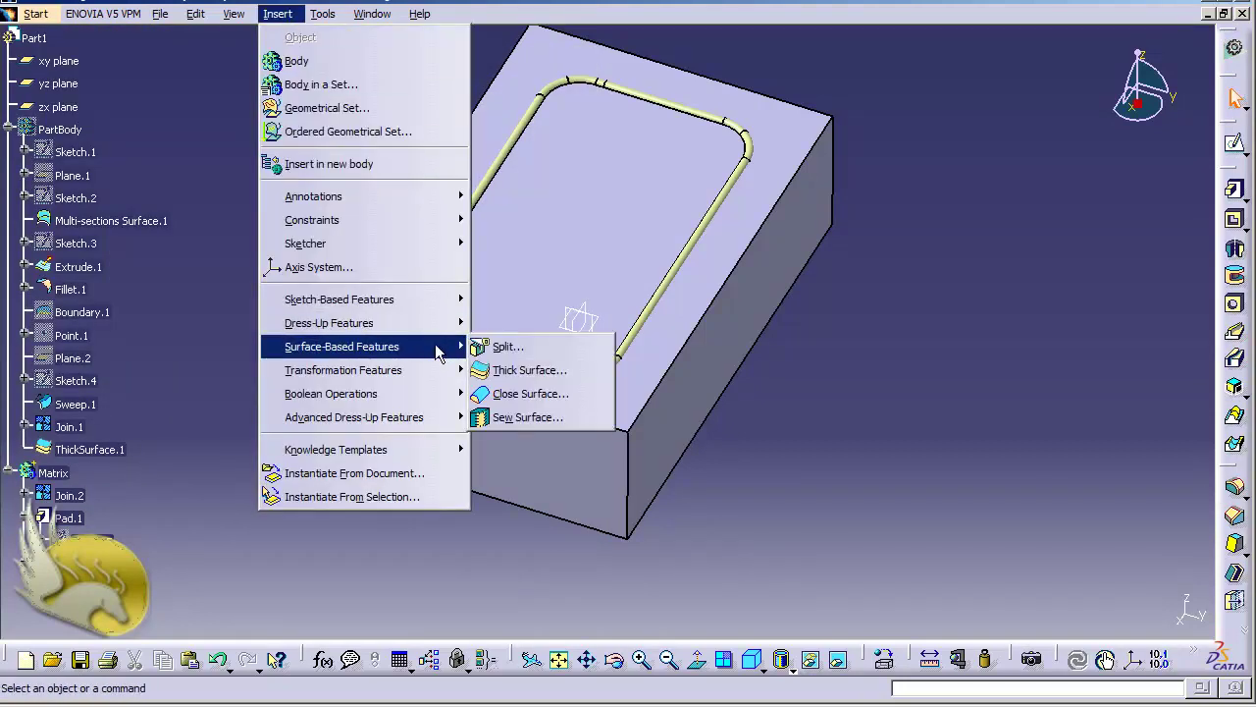
{"action": "left_click", "coordinate": [525, 417]}
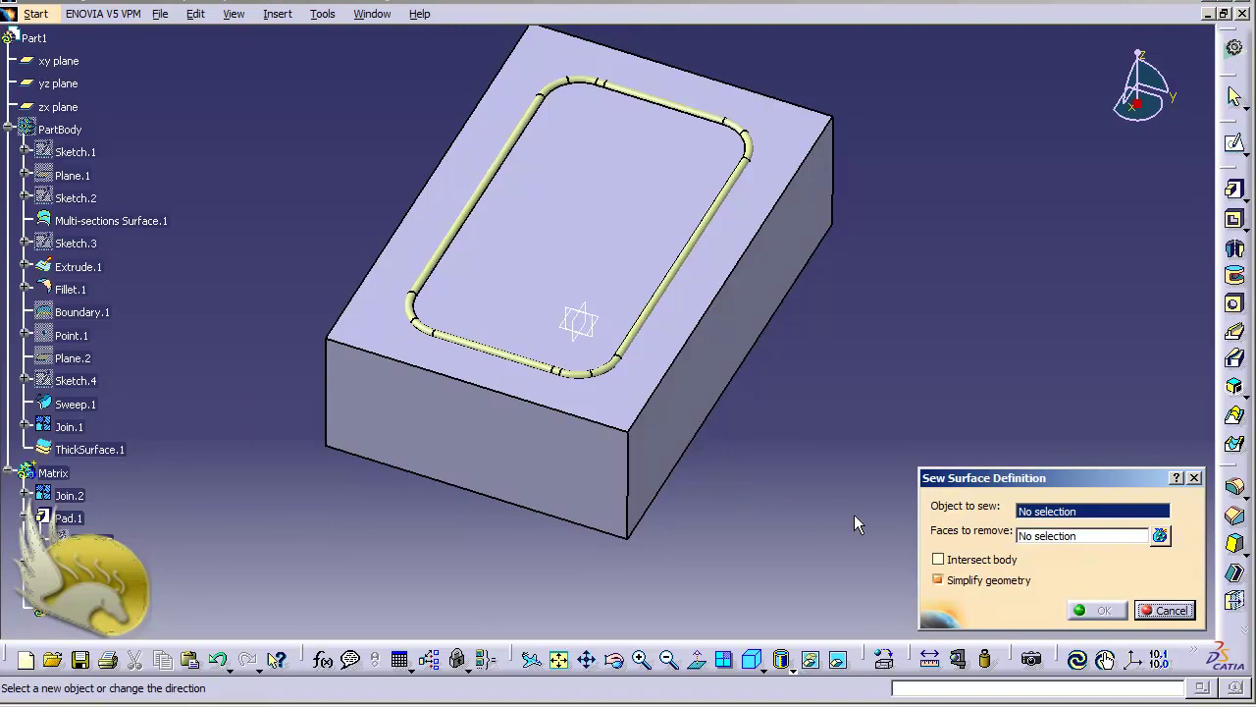
{"action": "left_click", "coordinate": [942, 560]}
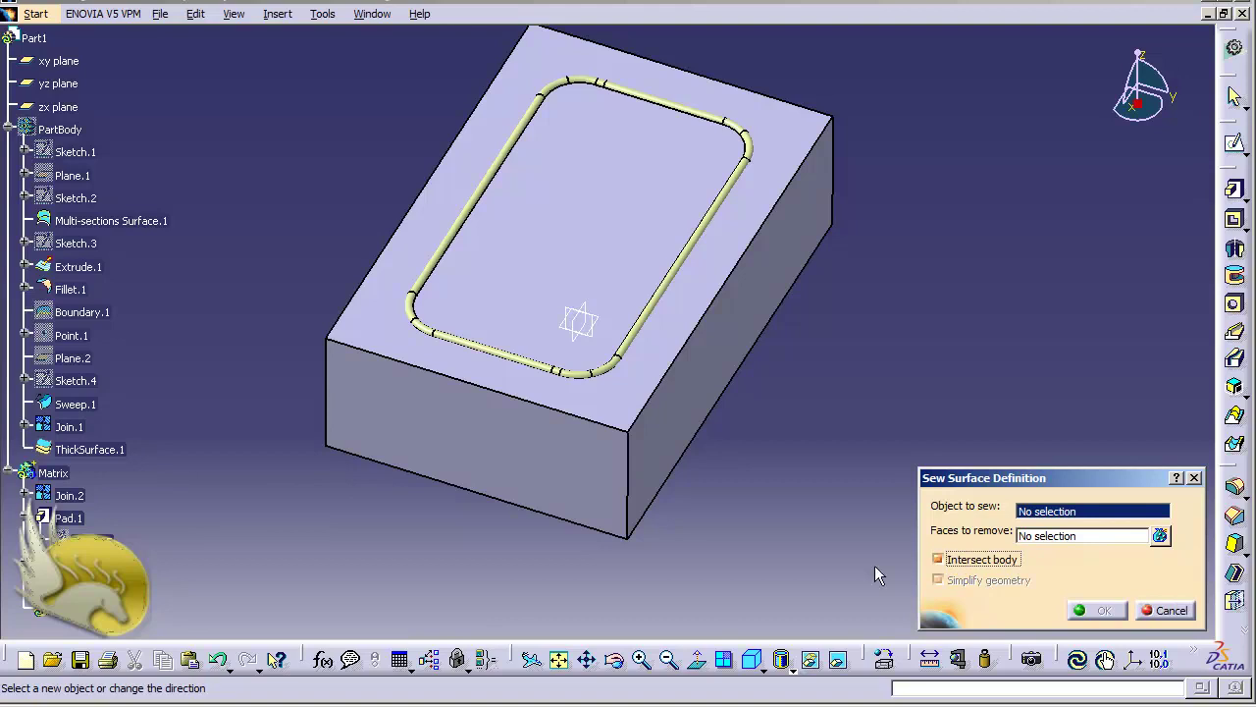
{"action": "left_click", "coordinate": [70, 497]}
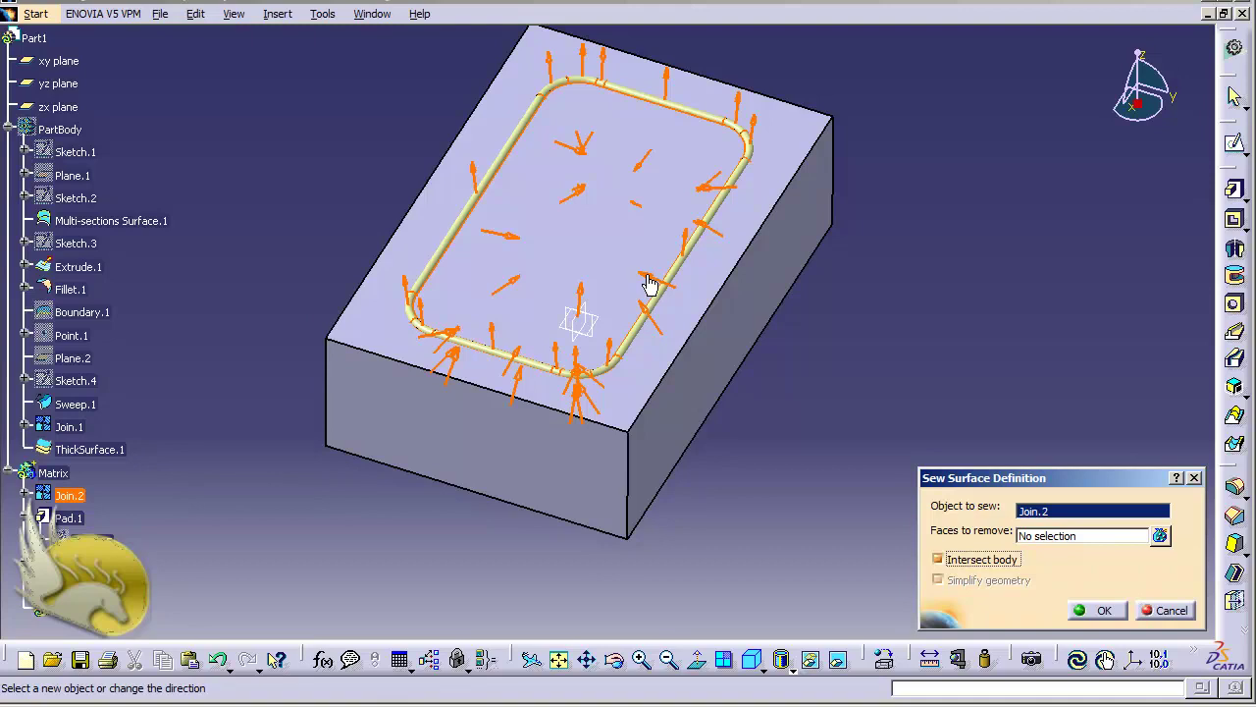
{"action": "left_click", "coordinate": [649, 284]}
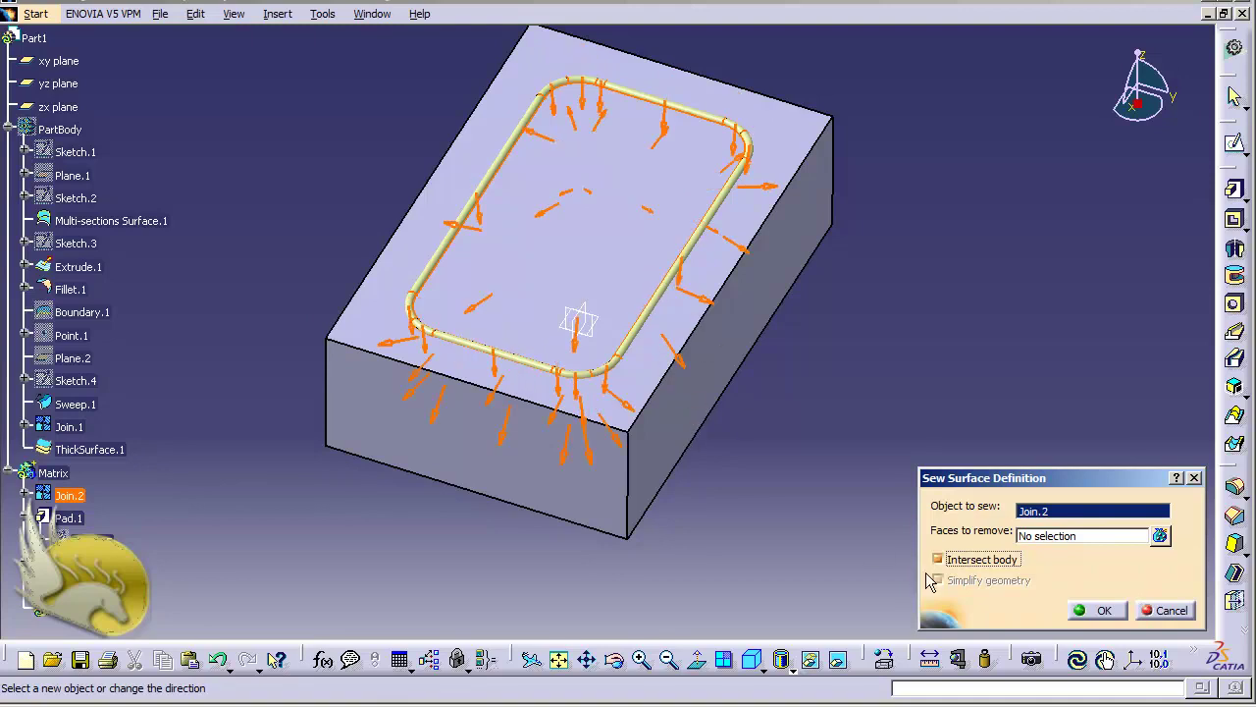
{"action": "left_click", "coordinate": [1087, 611]}
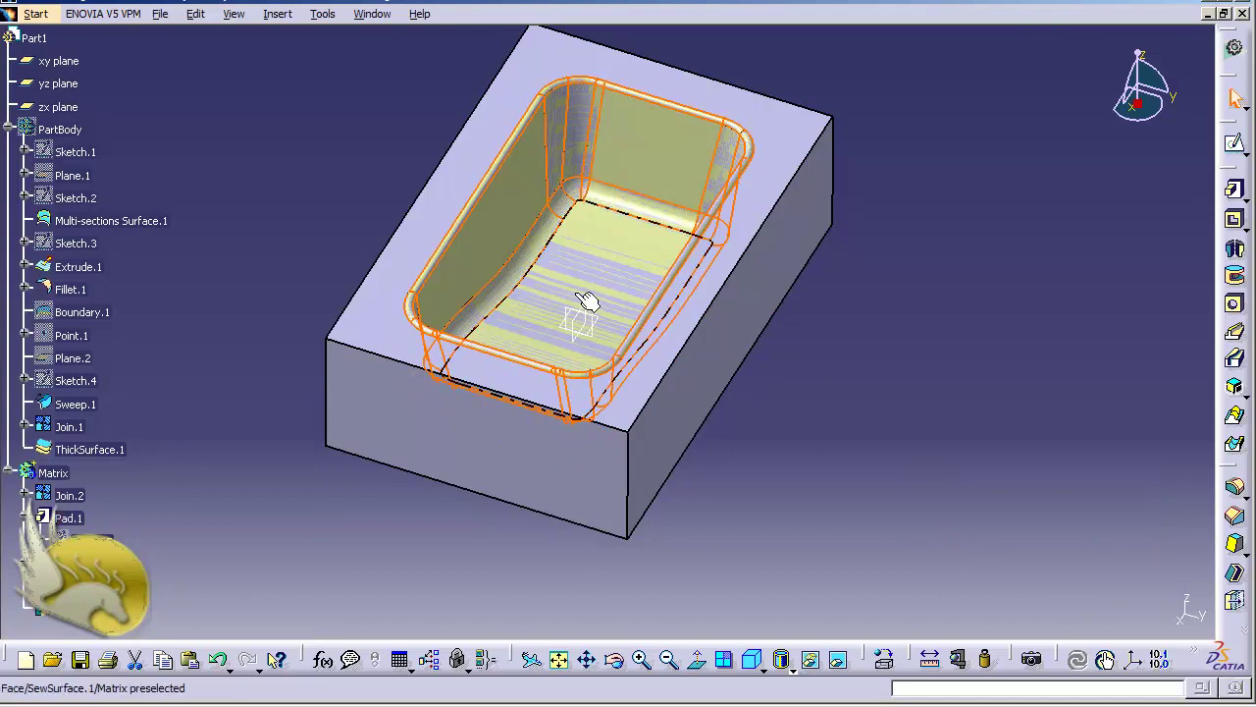
{"action": "left_click", "coordinate": [685, 251]}
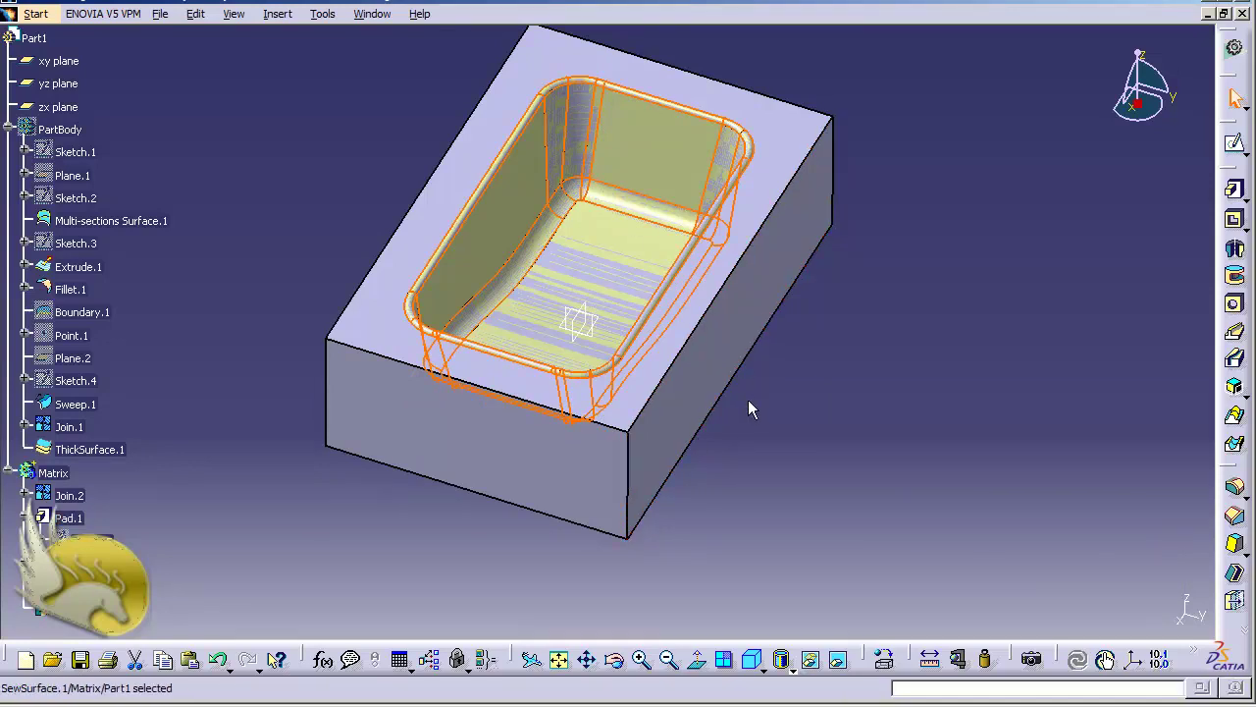
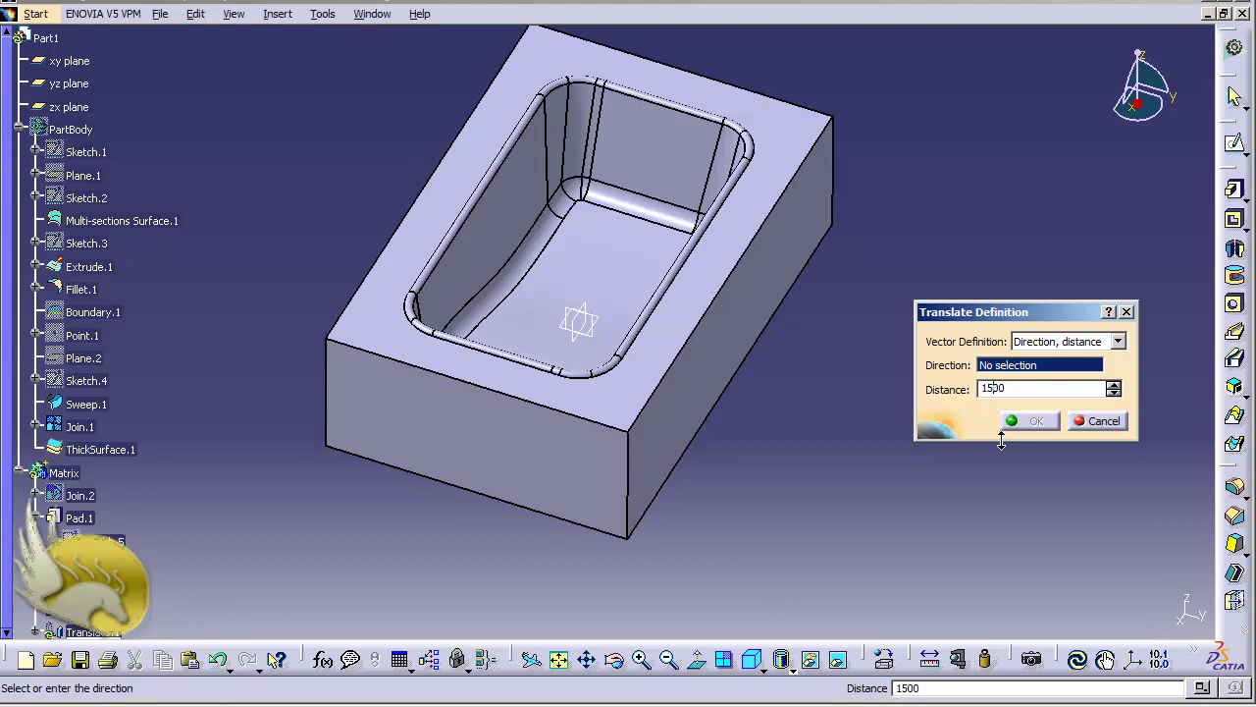
Try to translate the hollowed block by -1500 mm along the Z component
{"action": "type", "text": "-"}
{"action": "right_click", "coordinate": [998, 371]}
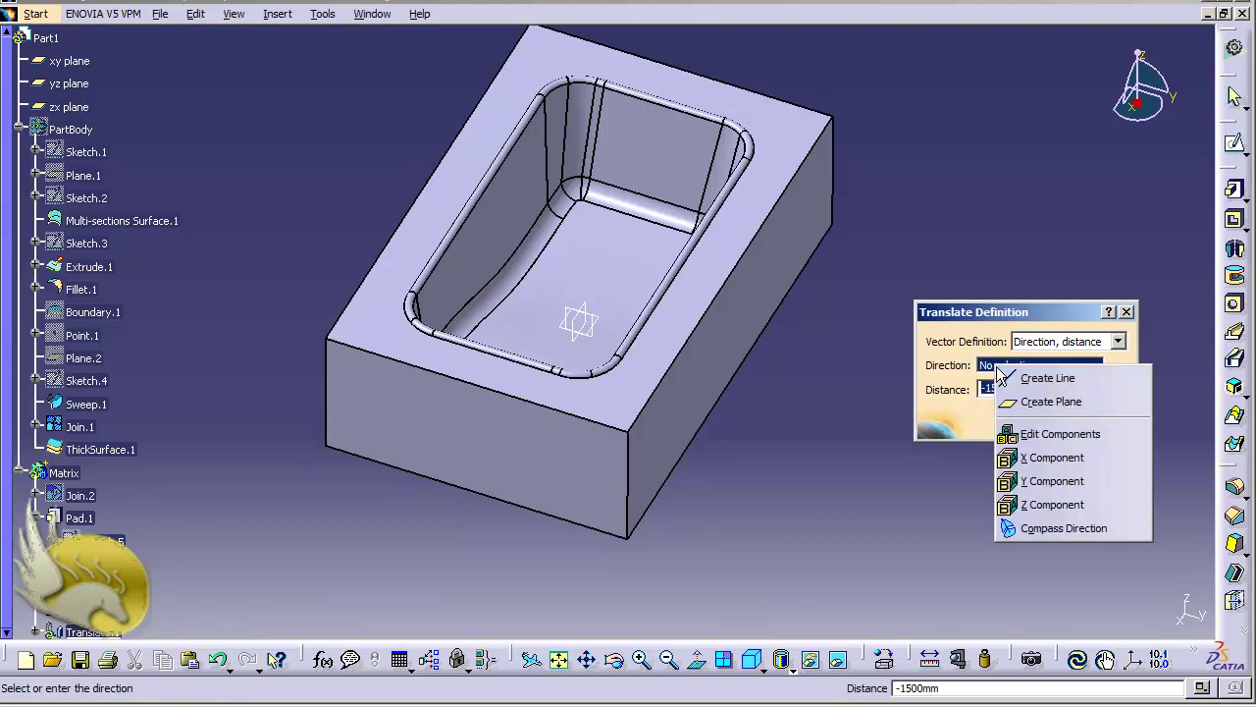
{"action": "left_click", "coordinate": [1041, 505]}
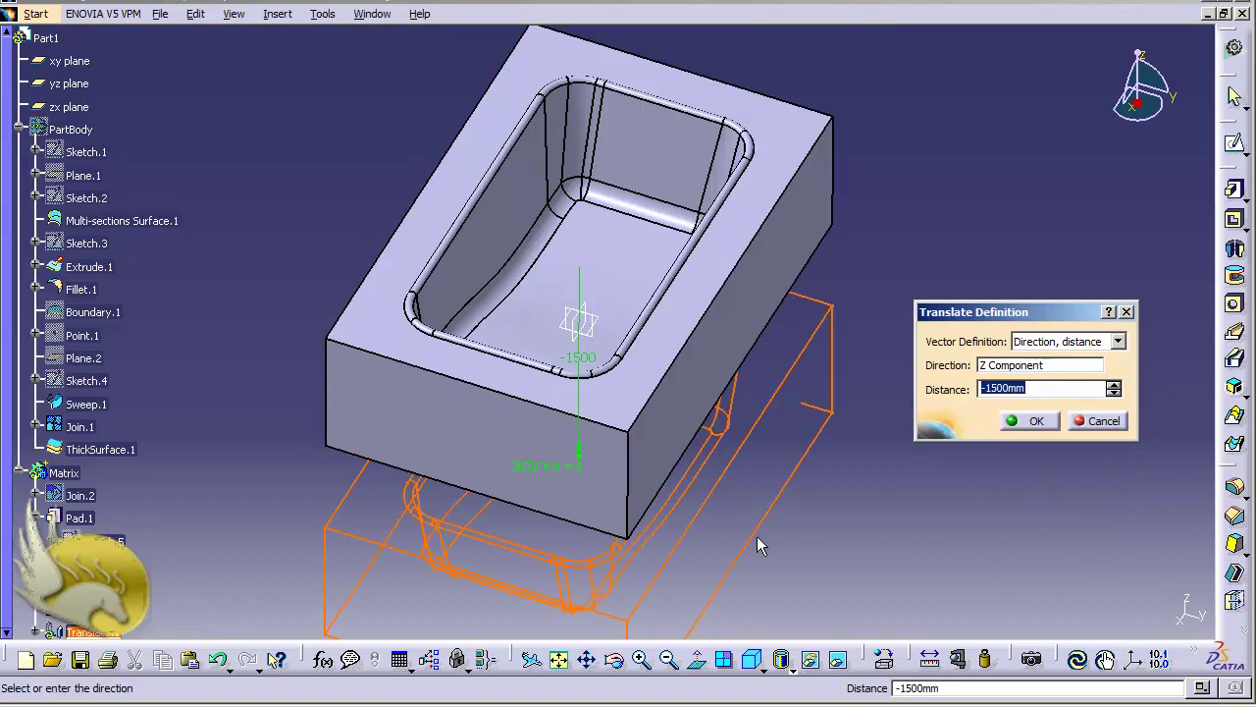
{"action": "left_click", "coordinate": [1022, 423]}
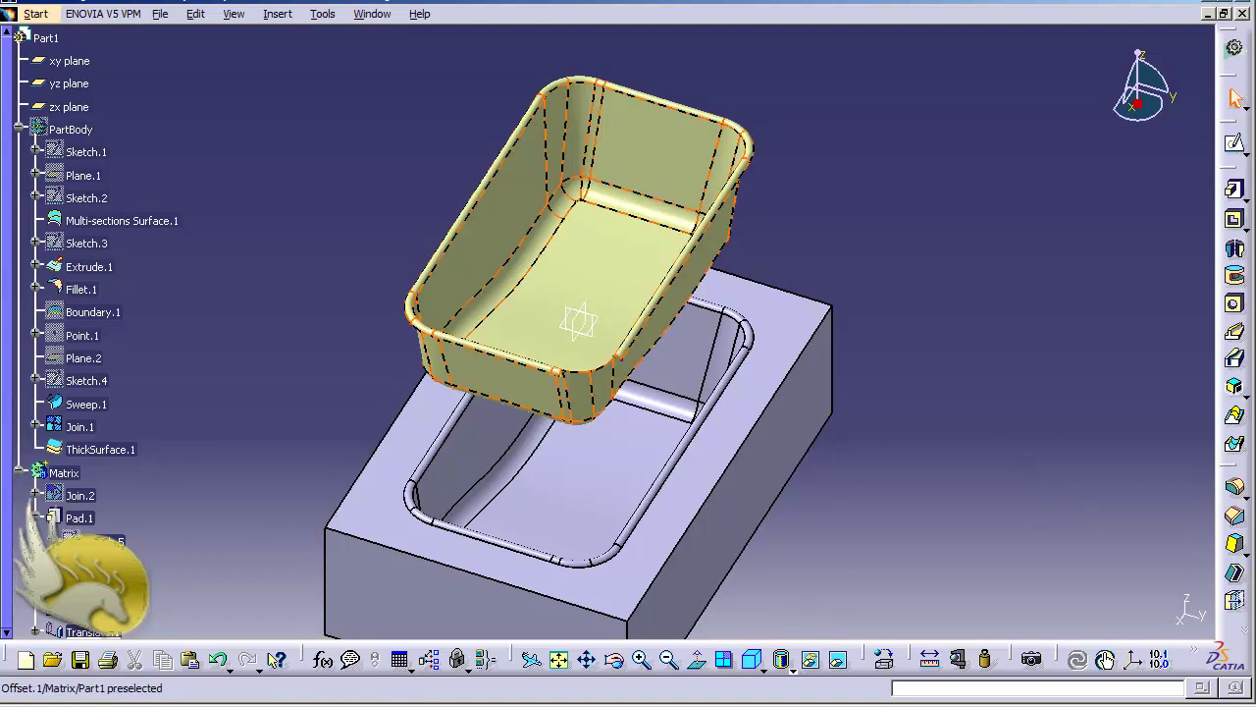
Hide the Offset.1 surface above the mold block
{"action": "right_click", "coordinate": [471, 294]}
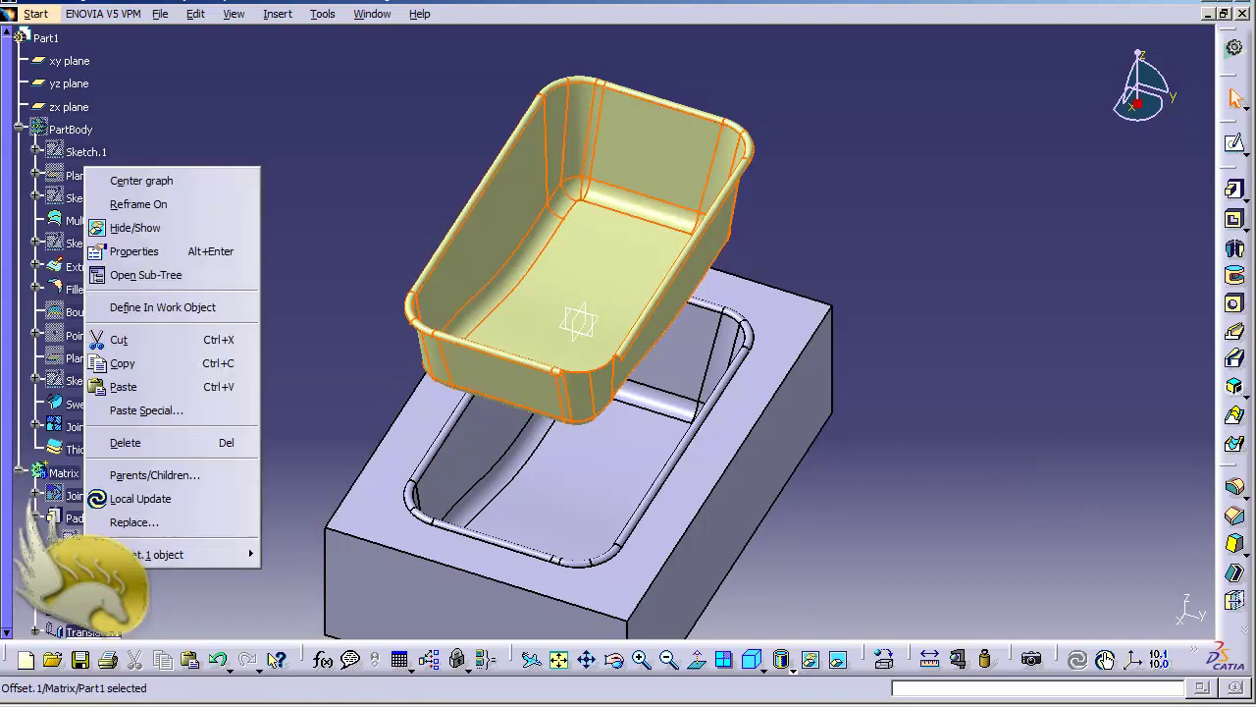
{"action": "left_click", "coordinate": [196, 230]}
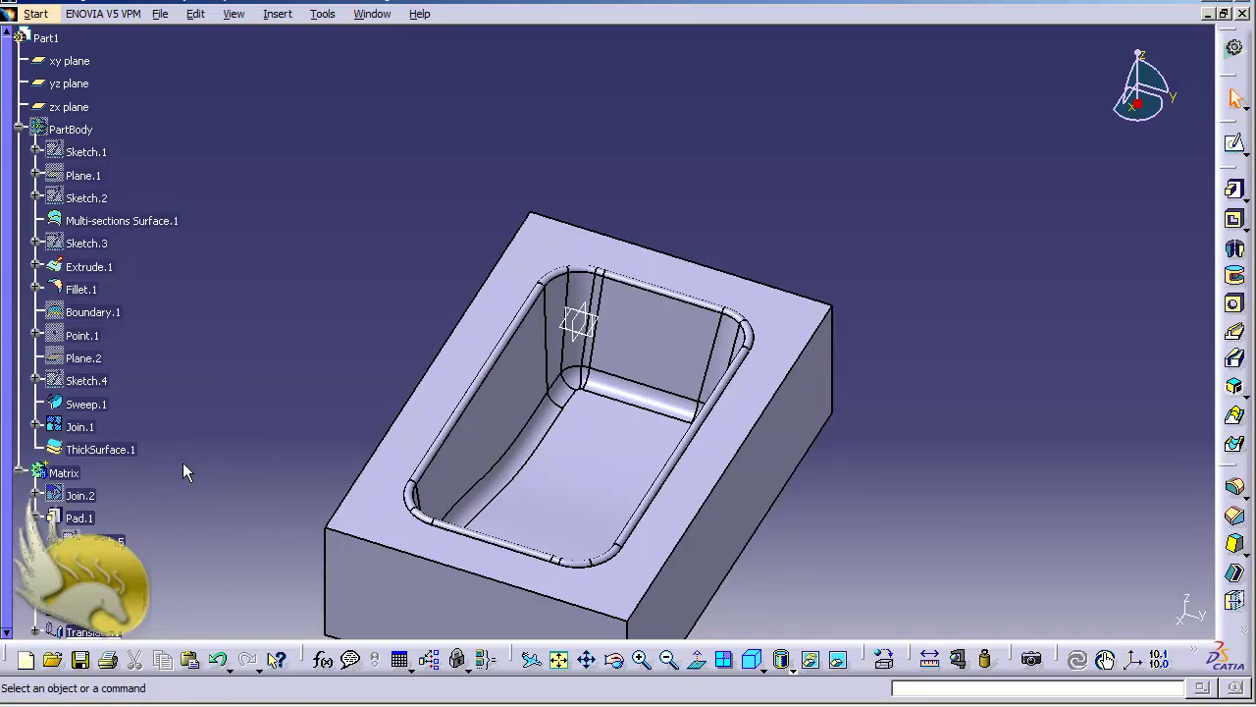
Open the Translate.1 definition, cancel it without changes, and delete Translate.1 from the Matrix body
{"action": "scroll", "coordinate": [183, 463], "scroll_direction": "down", "scroll_amount": 1}
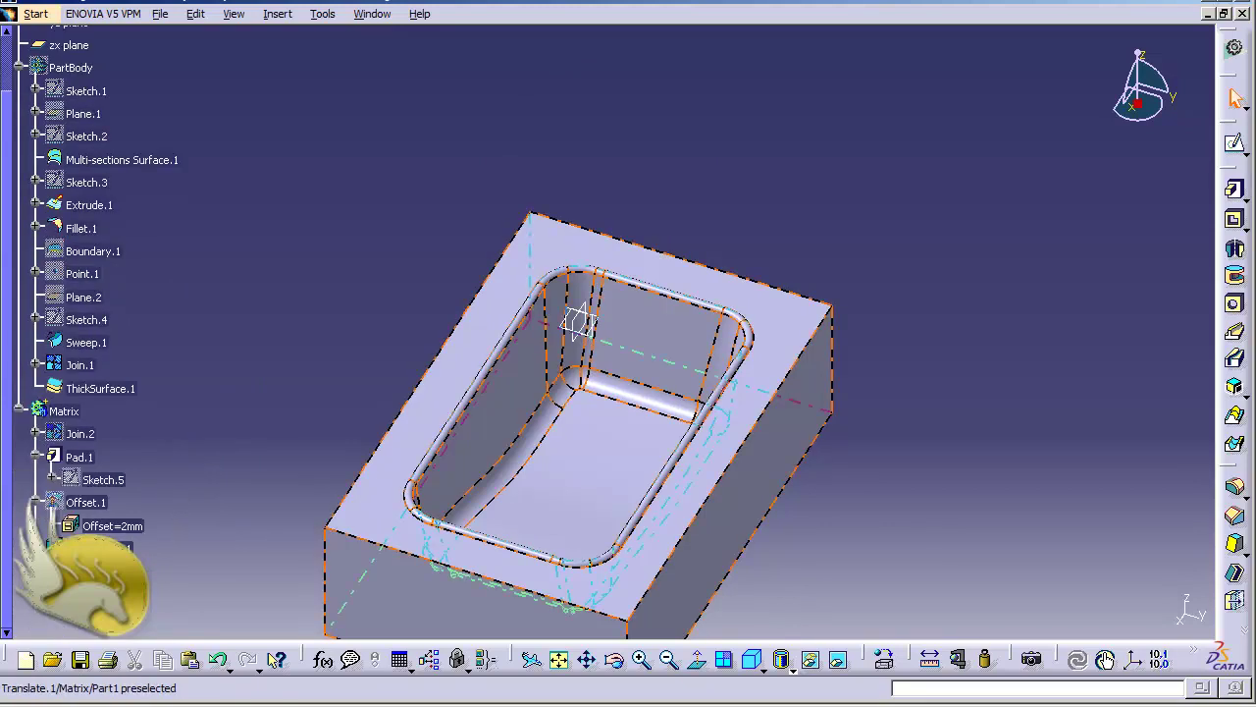
{"action": "left_click", "coordinate": [87, 502]}
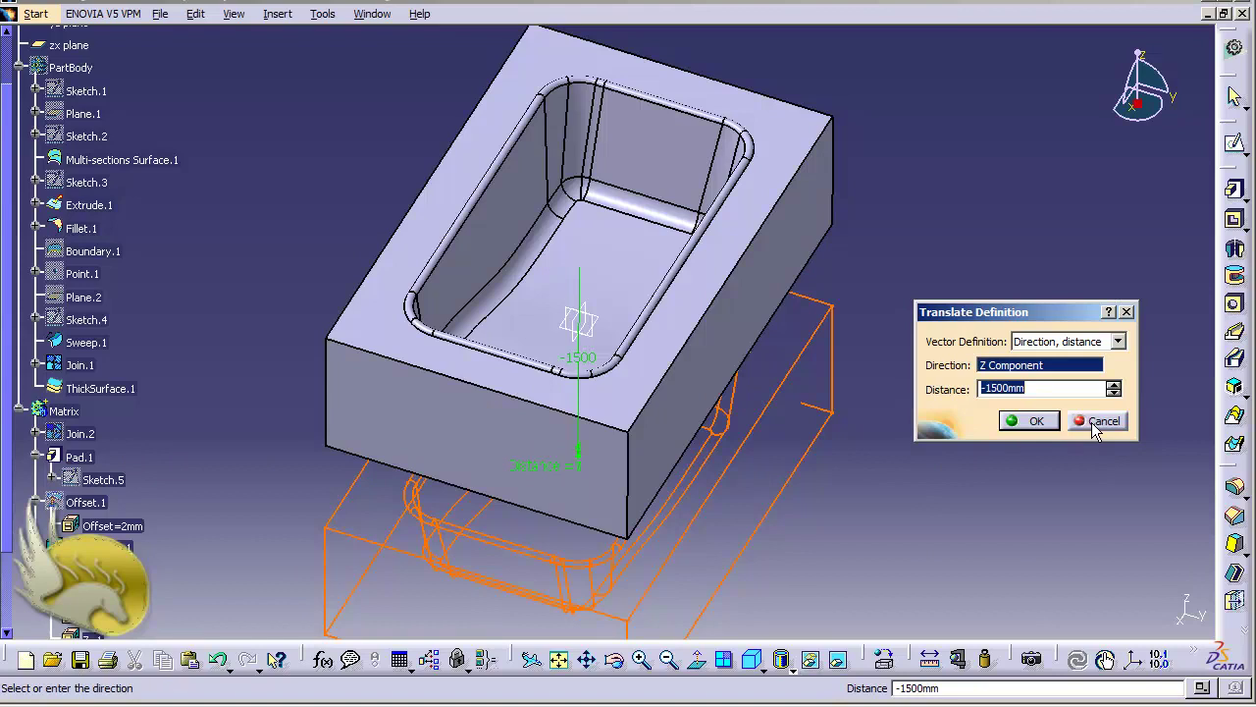
{"action": "left_click", "coordinate": [1093, 425]}
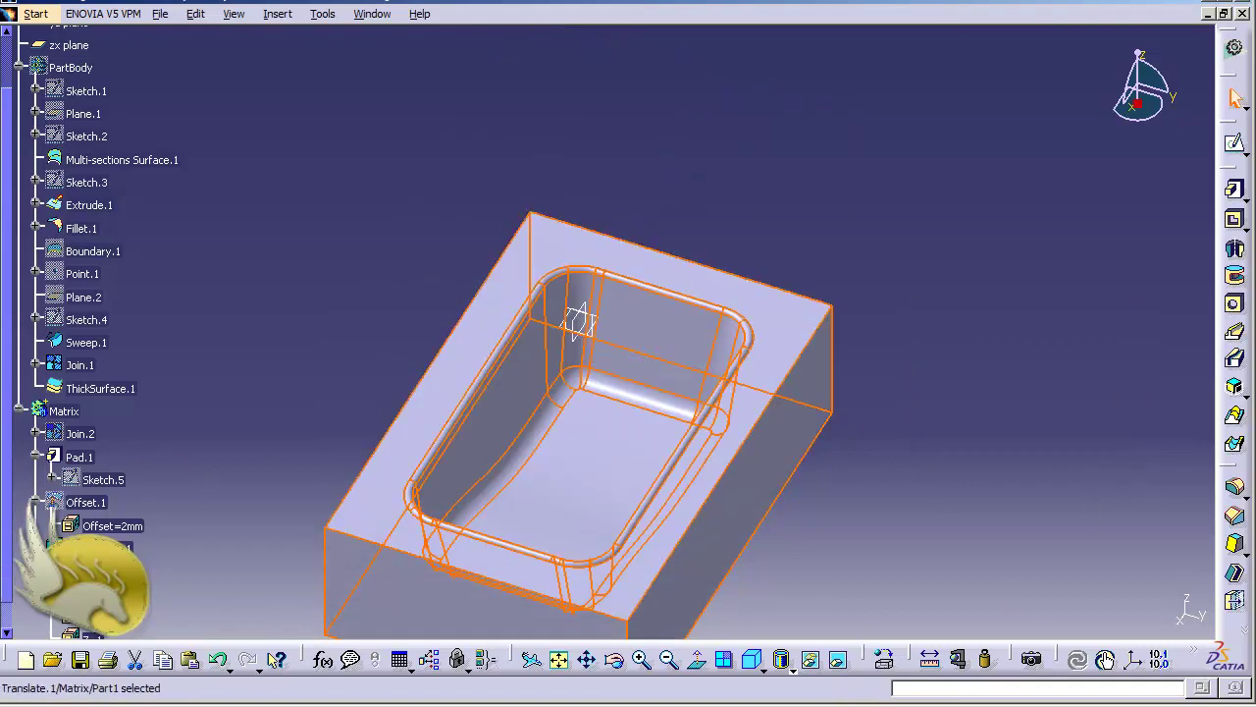
{"action": "right_click", "coordinate": [96, 570]}
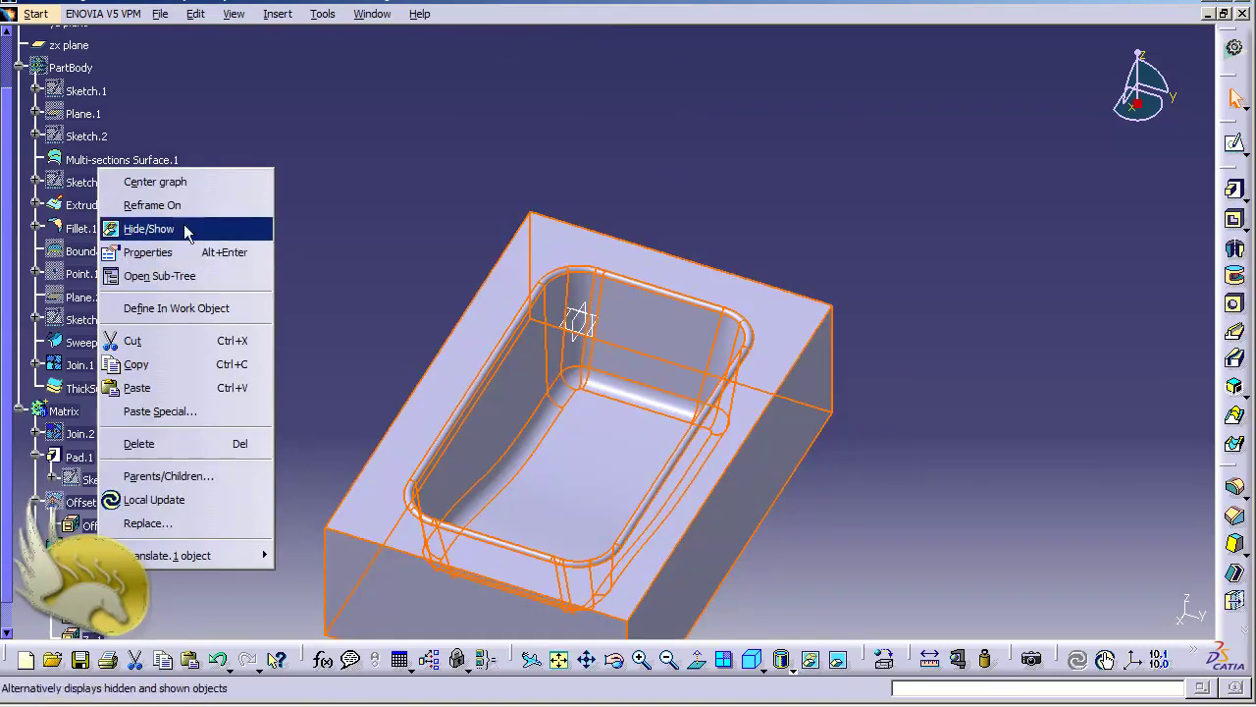
{"action": "left_click", "coordinate": [187, 445]}
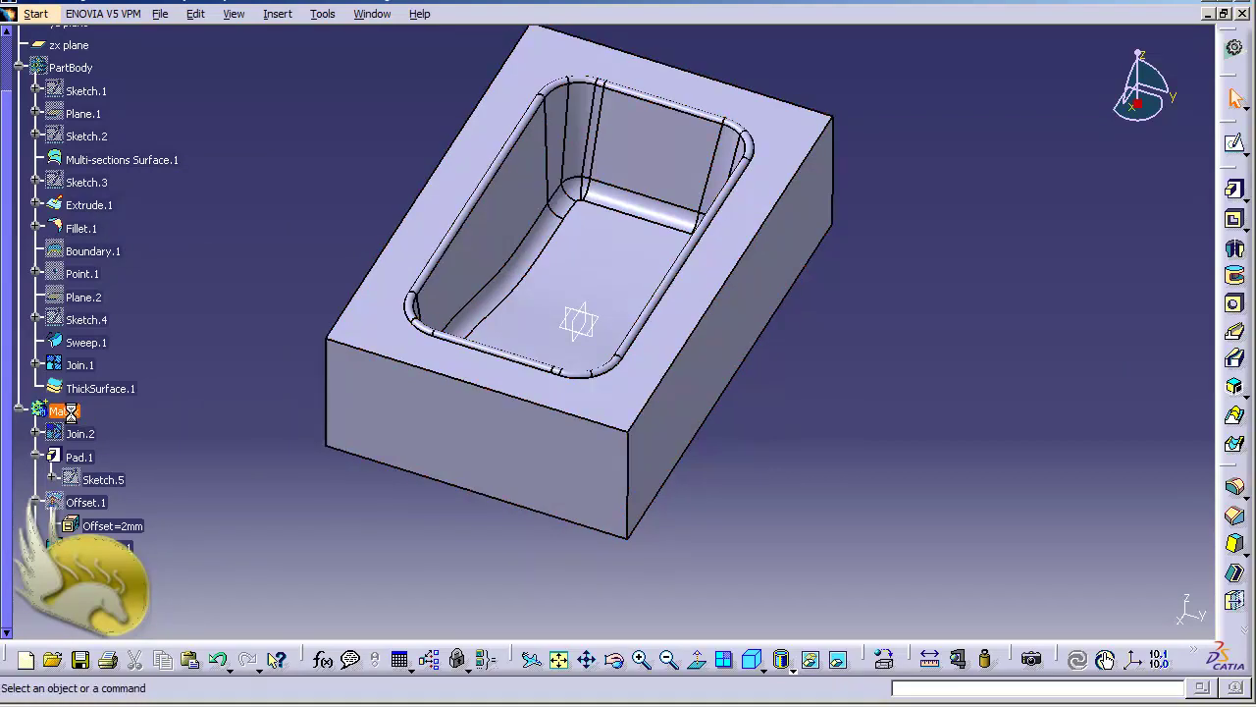
Translate the Matrix body by -1500 mm along the Z component, keeping the transformation specifications
{"action": "left_click", "coordinate": [272, 15]}
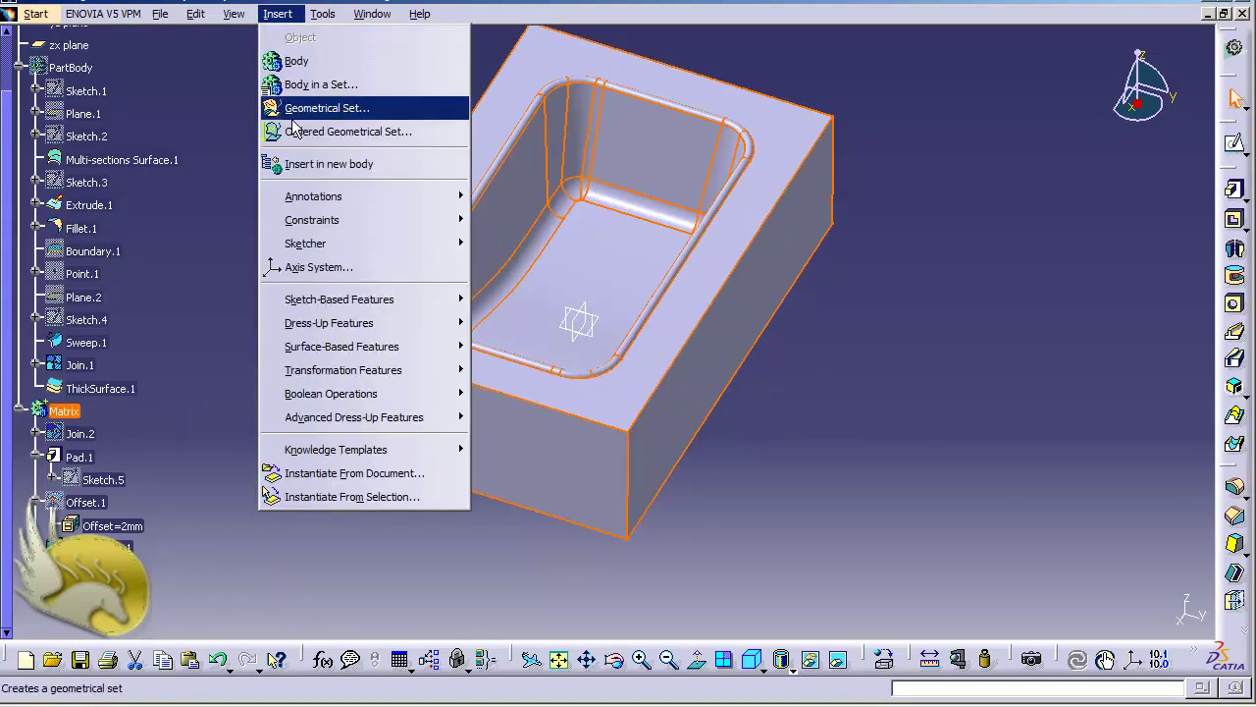
{"action": "mouse_move", "coordinate": [374, 370]}
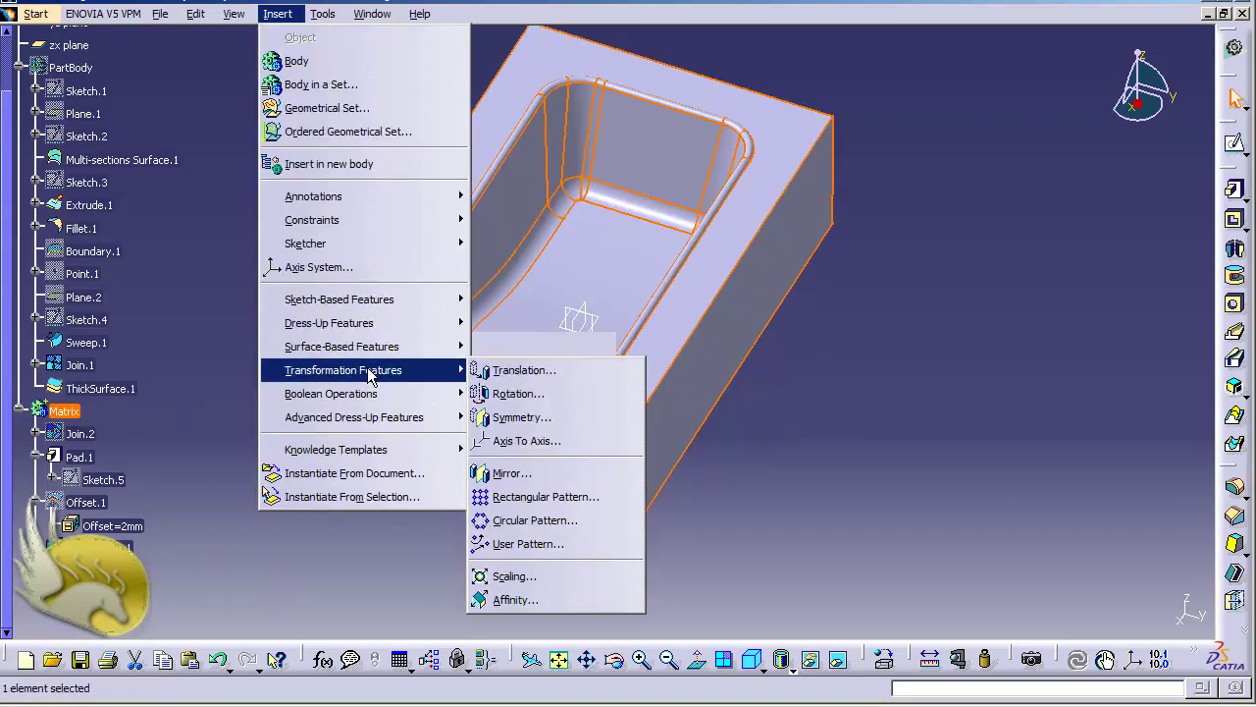
{"action": "left_click", "coordinate": [505, 369]}
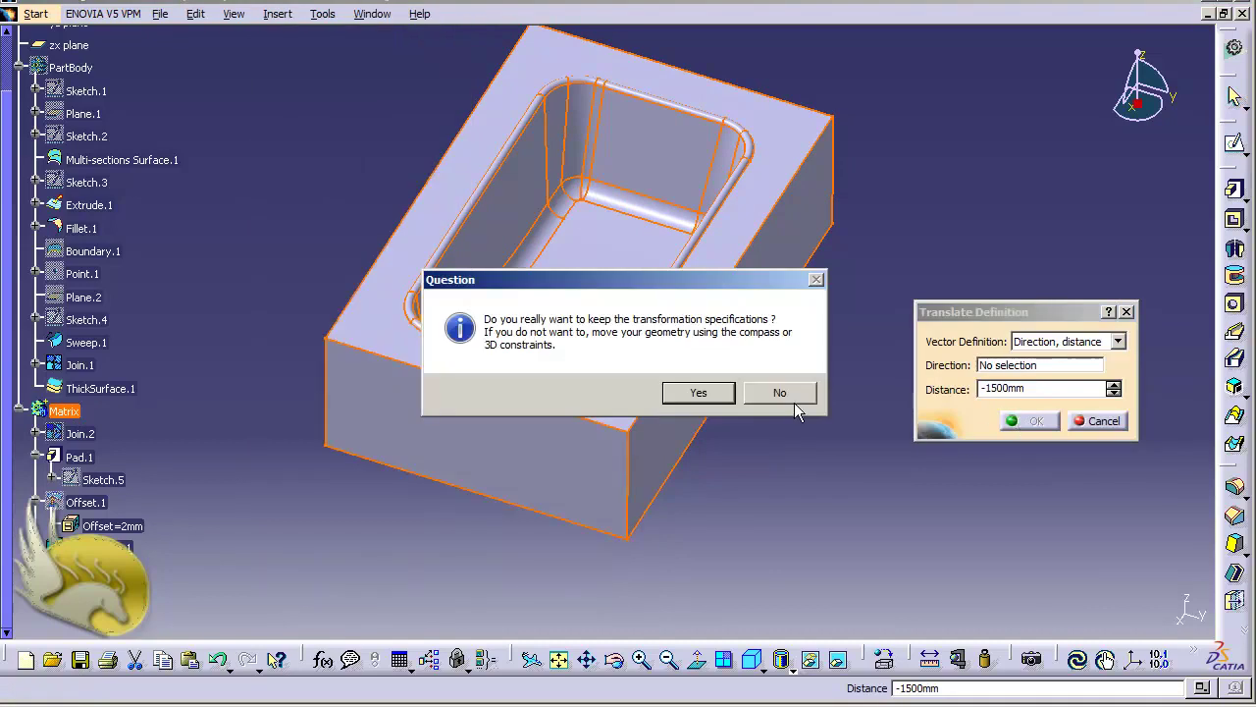
{"action": "left_click", "coordinate": [699, 393]}
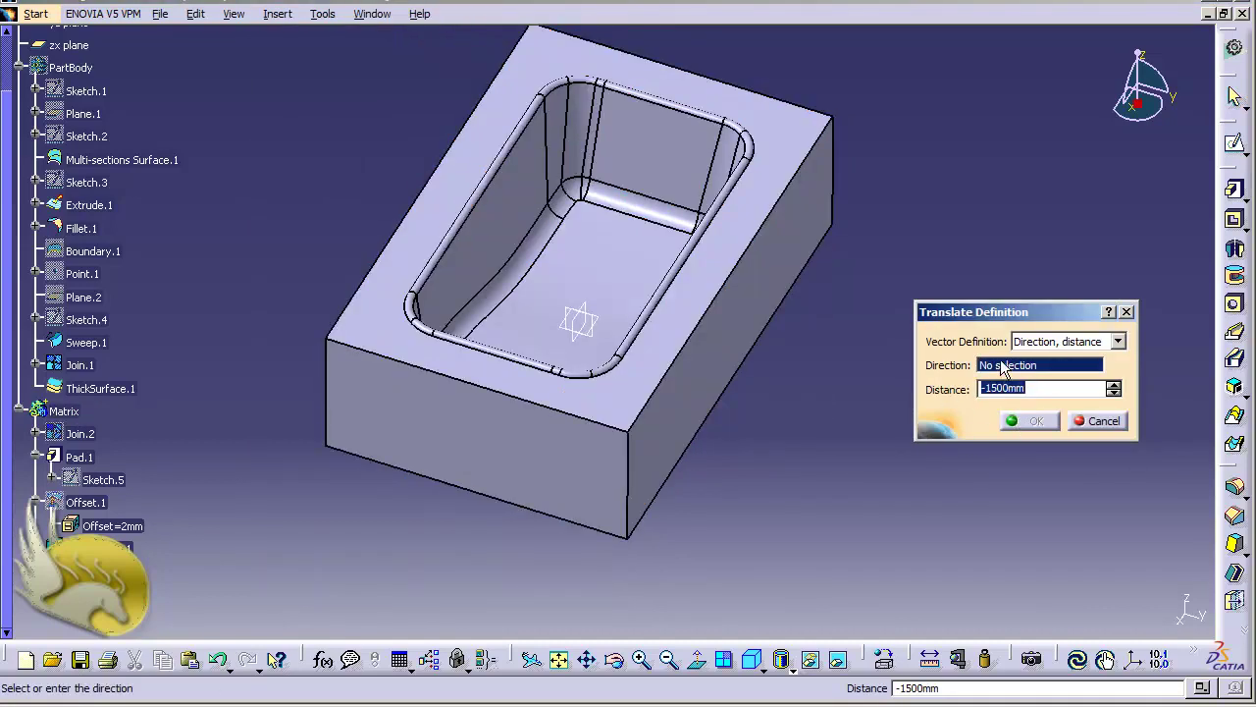
{"action": "right_click", "coordinate": [1001, 366]}
{"action": "left_click", "coordinate": [1055, 499]}
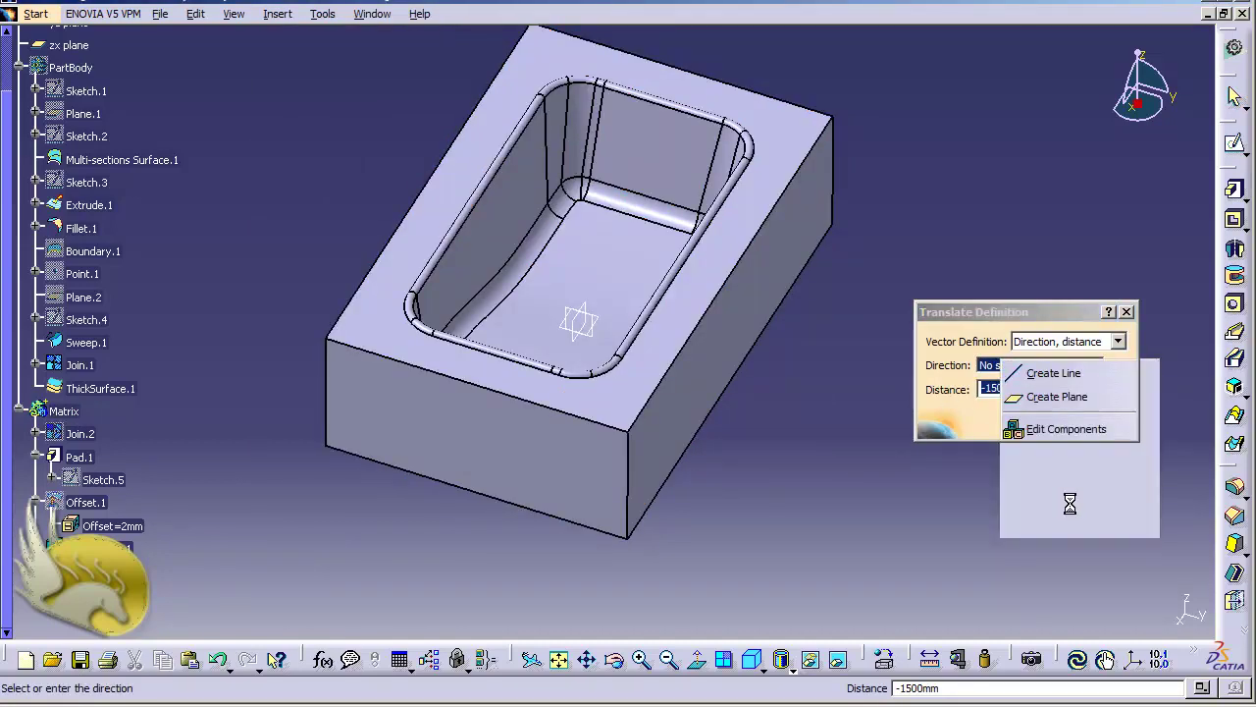
{"action": "left_click", "coordinate": [1033, 420]}
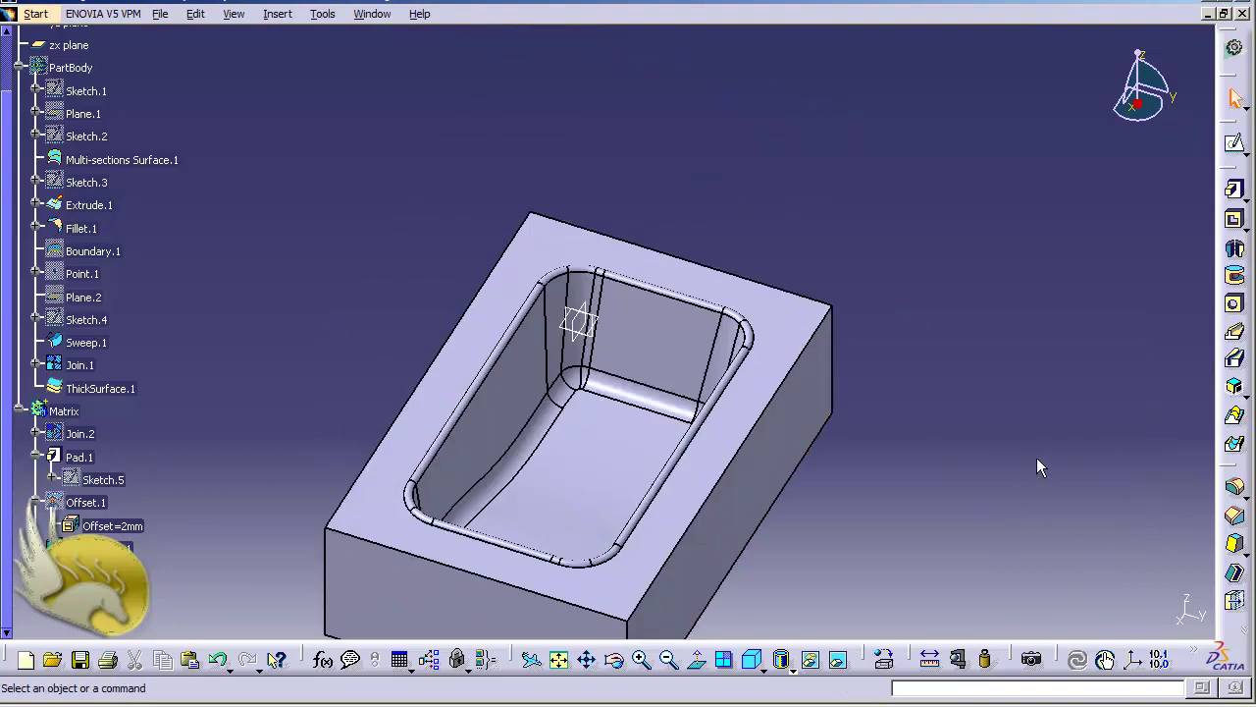
Hide the Matrix body and collapse its branch in the specification tree
{"action": "right_click", "coordinate": [83, 410]}
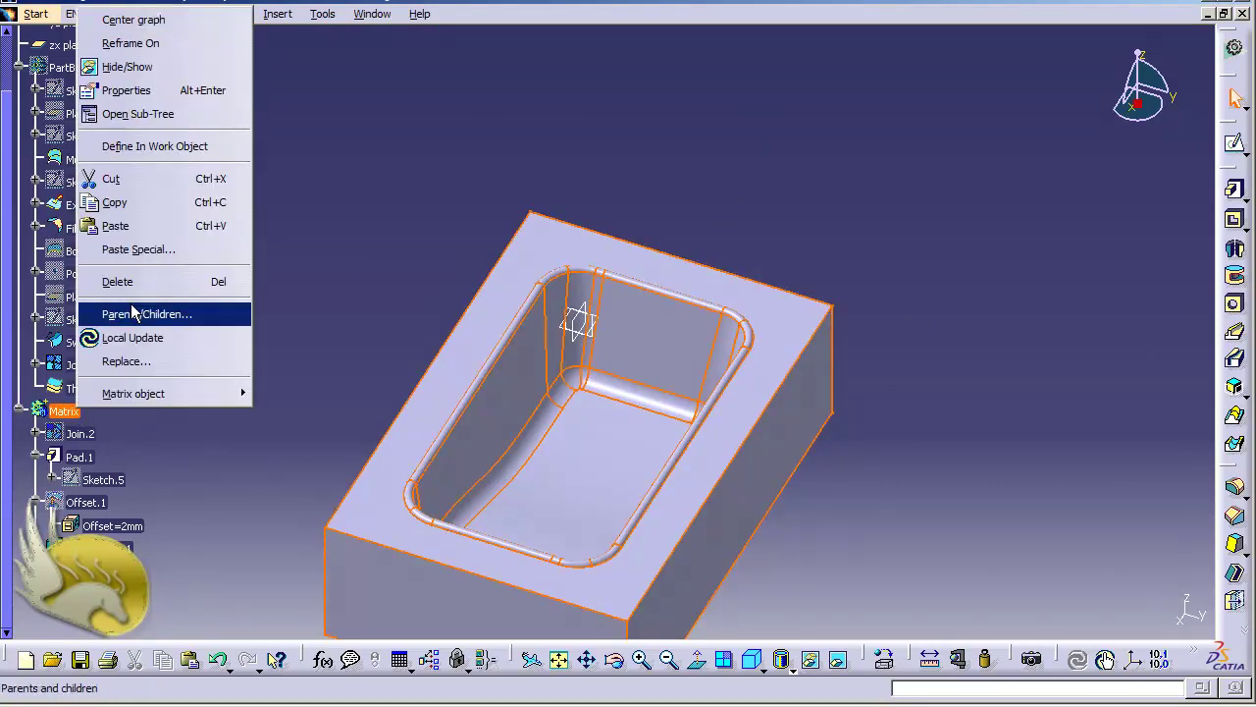
{"action": "left_click", "coordinate": [119, 68]}
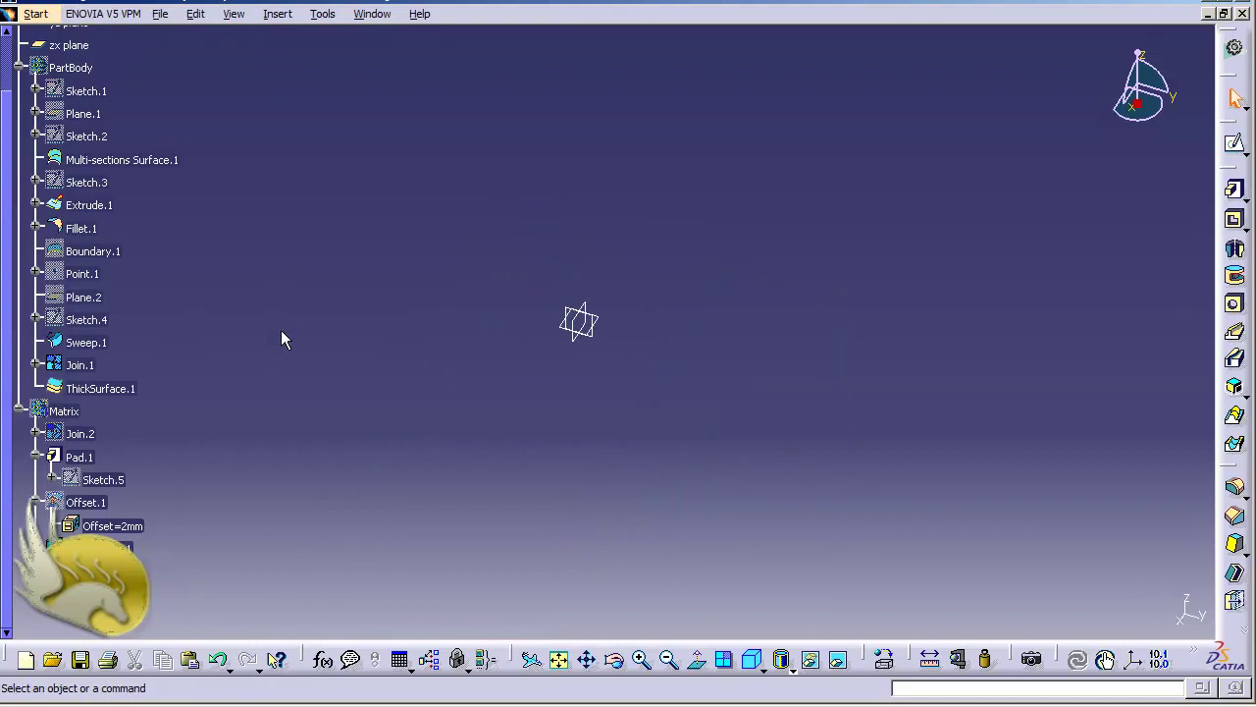
{"action": "left_click", "coordinate": [18, 410]}
Insert a new body and rename it Punch
{"action": "left_click", "coordinate": [278, 14]}
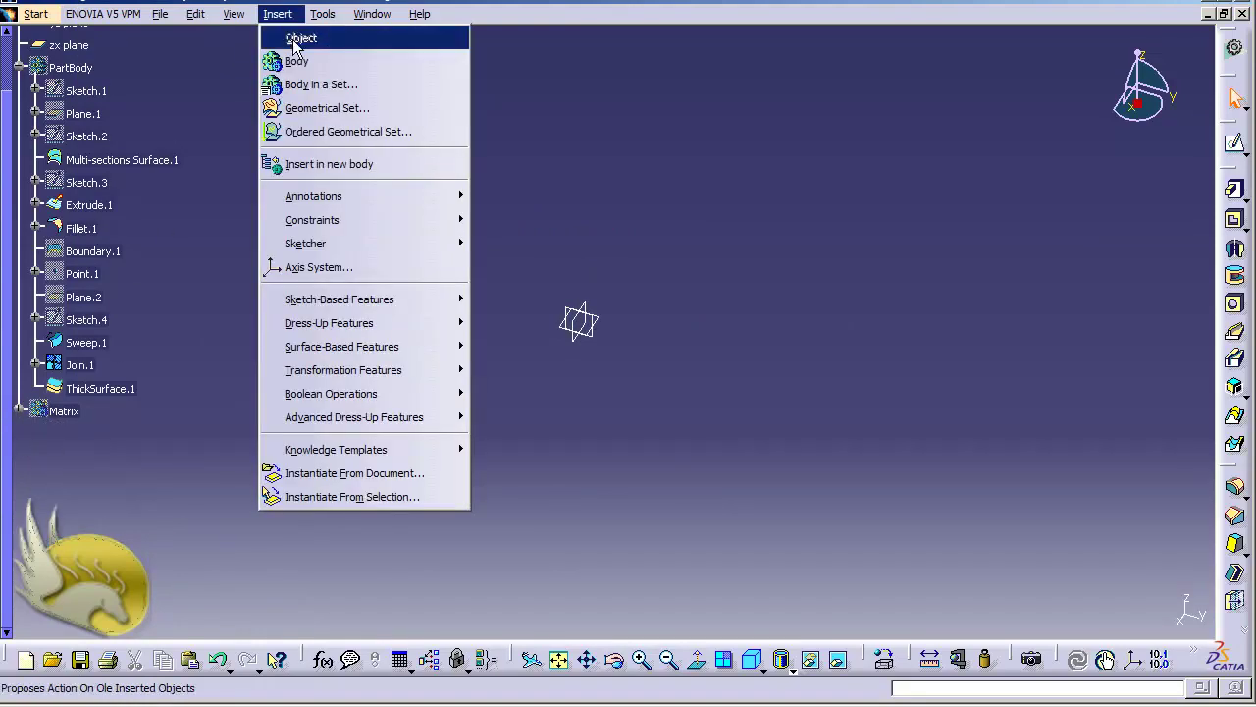
{"action": "left_click", "coordinate": [299, 61]}
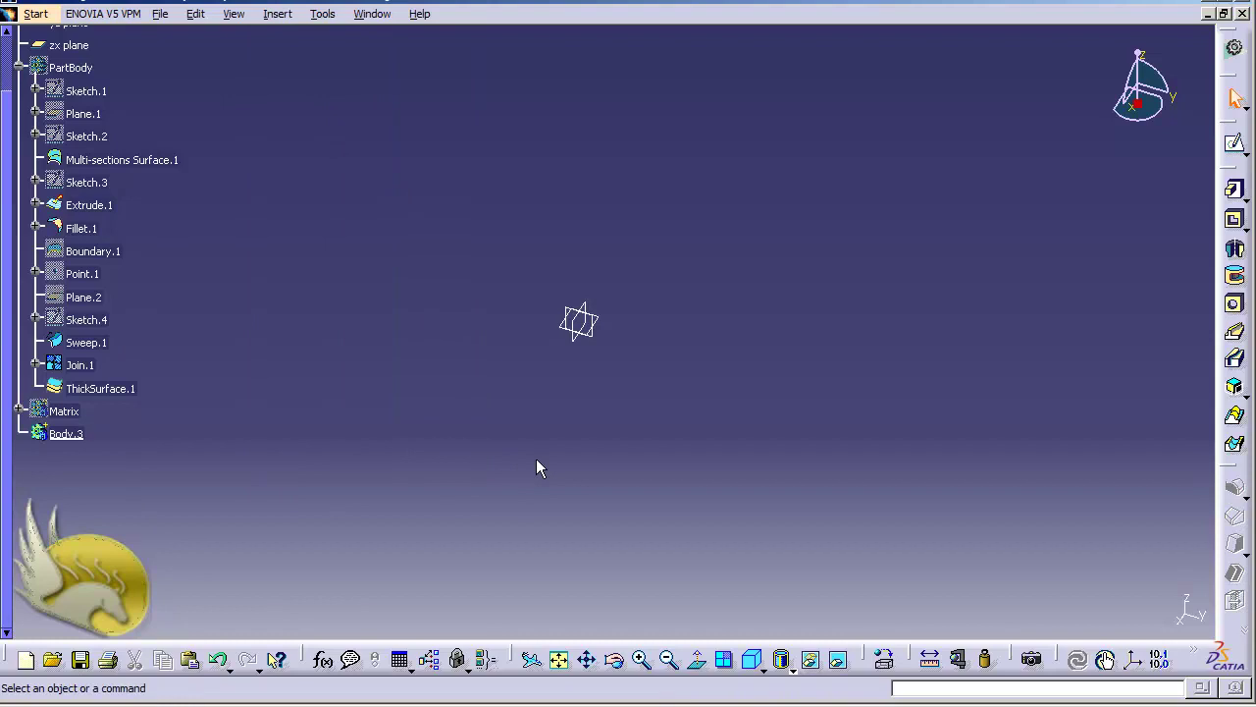
{"action": "right_click", "coordinate": [66, 433]}
{"action": "left_click", "coordinate": [110, 121]}
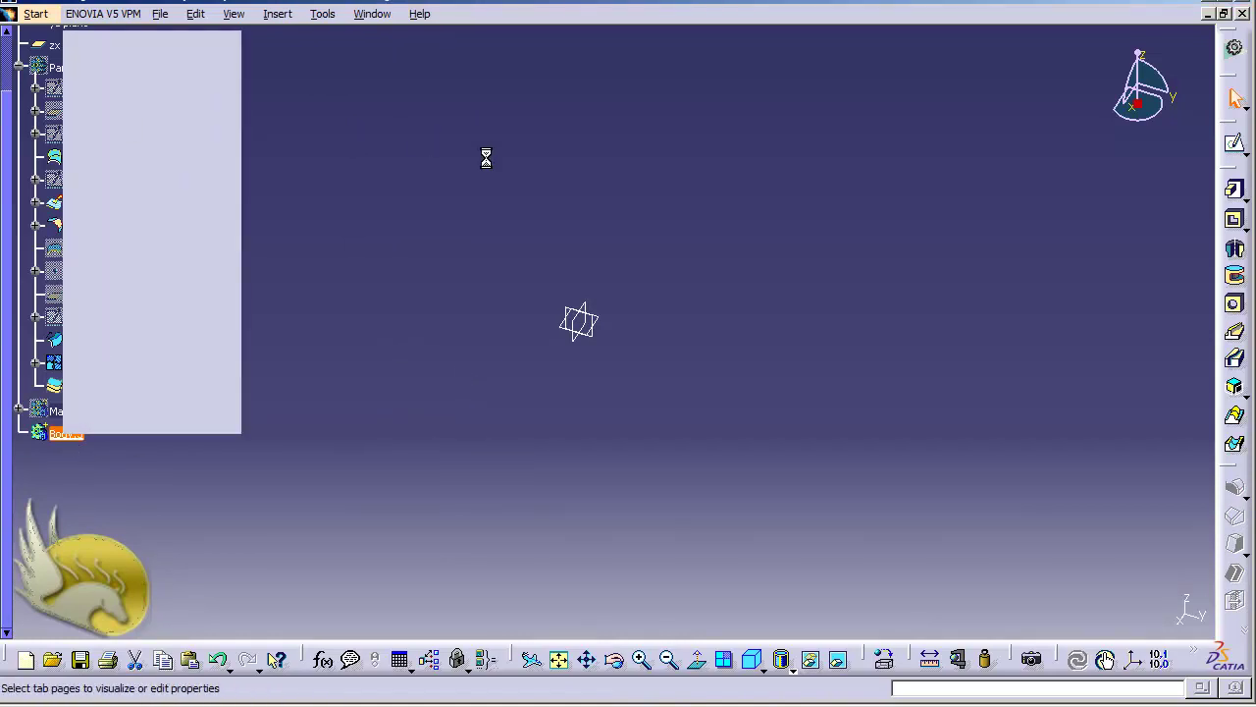
{"action": "type", "text": "Punch"}
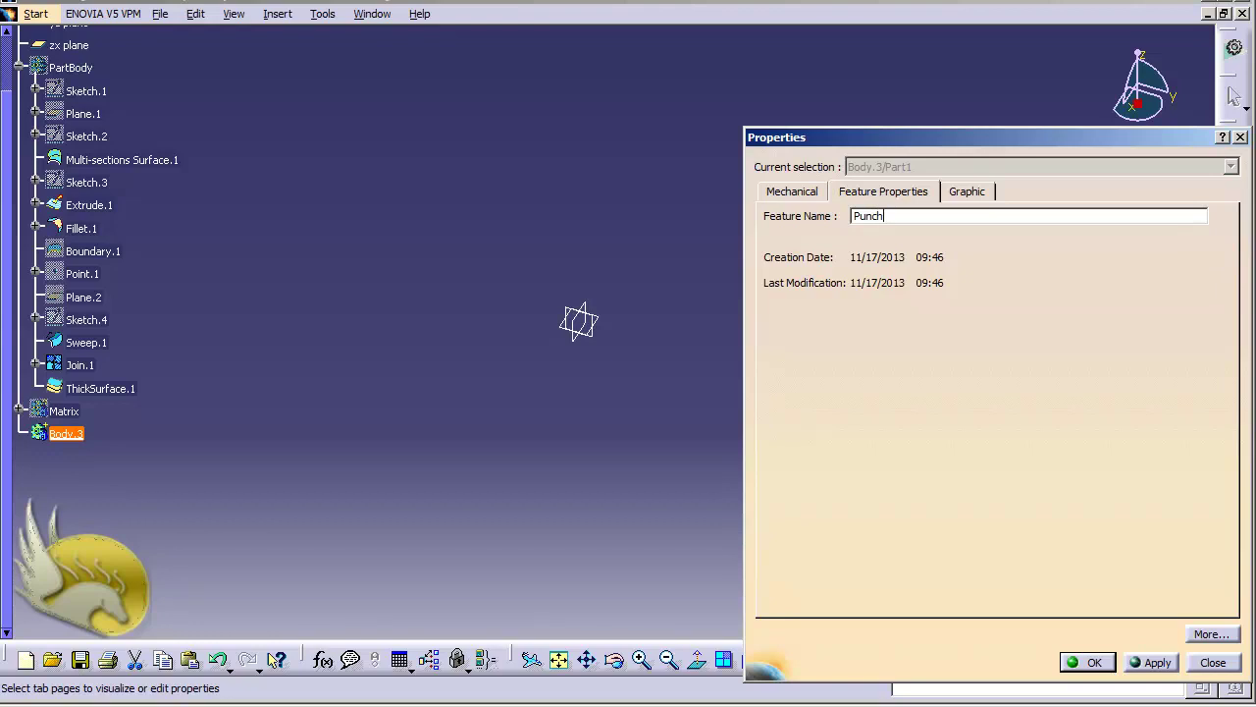
{"action": "key", "text": "Return"}
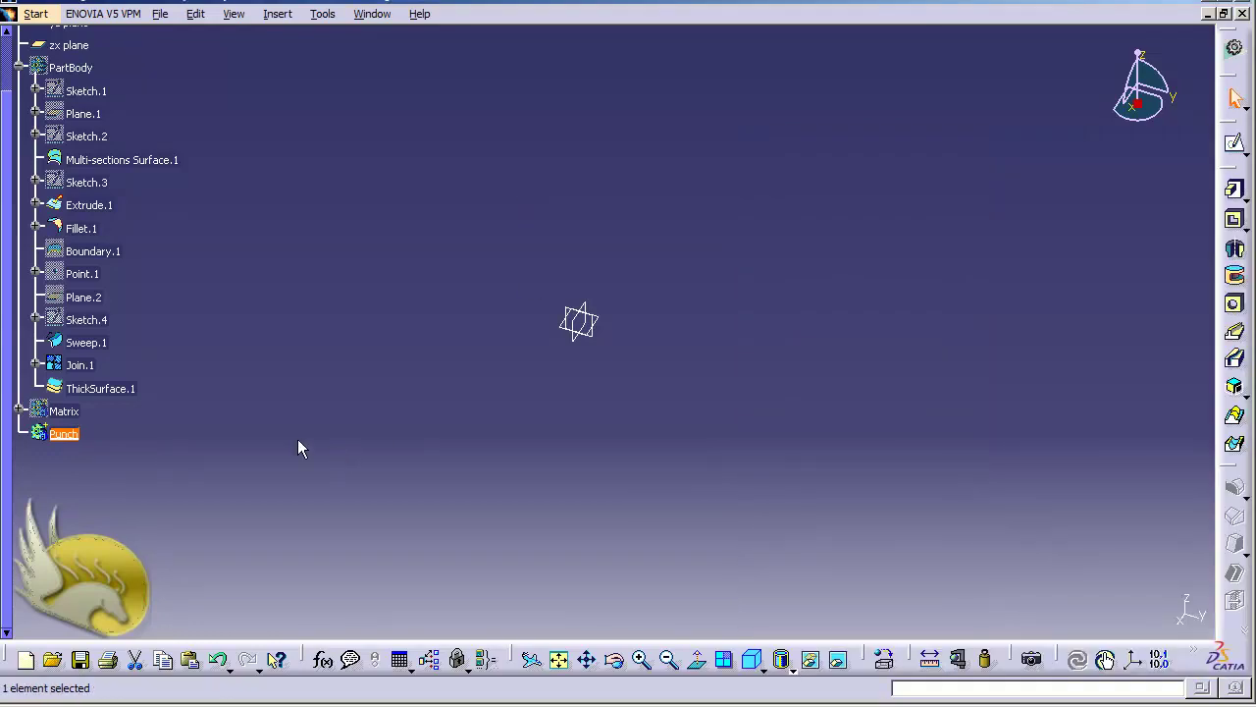
Copy the Join.1 surface from PartBody and paste it into the Punch body
{"action": "right_click", "coordinate": [79, 365]}
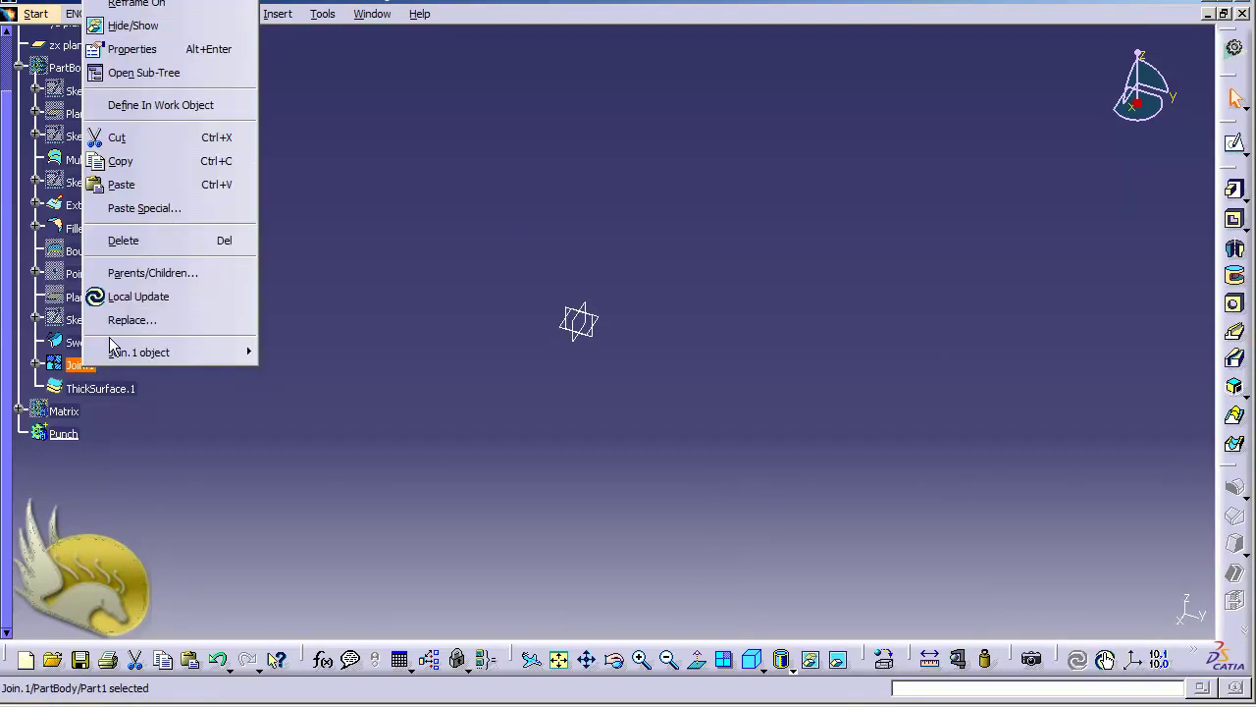
{"action": "left_click", "coordinate": [128, 161]}
{"action": "left_click", "coordinate": [98, 389], "text": "ctrl"}
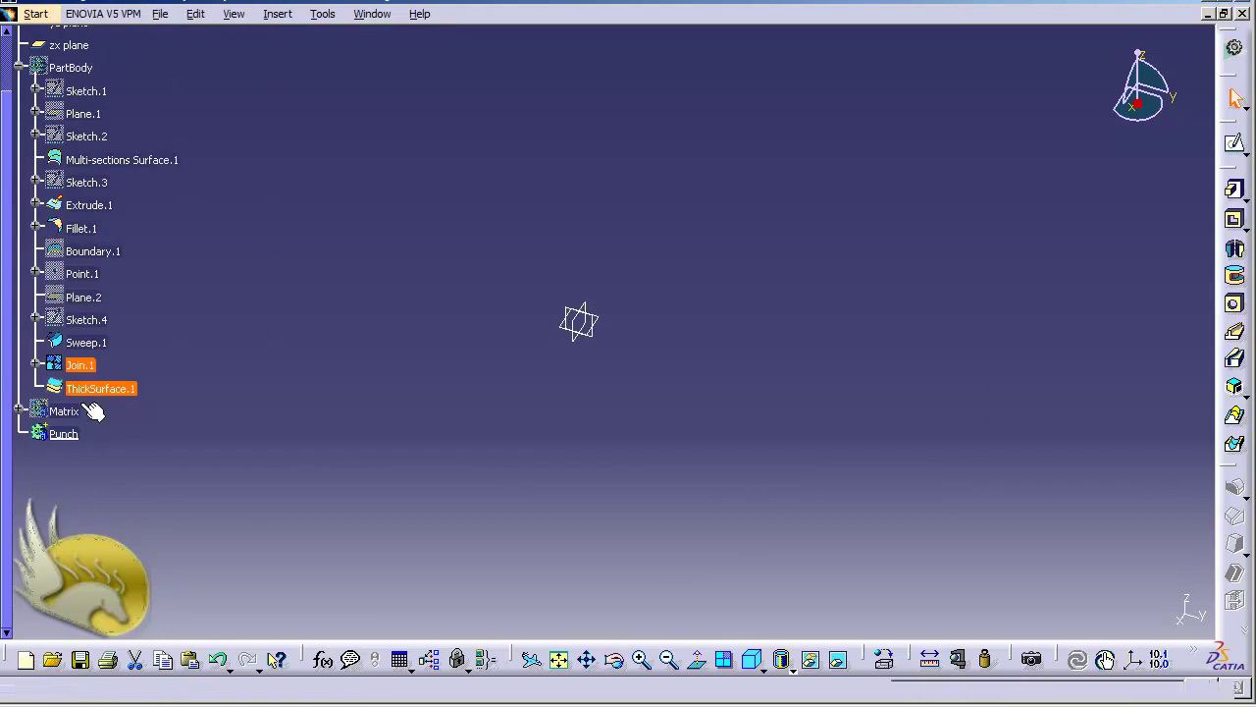
{"action": "right_click", "coordinate": [78, 434]}
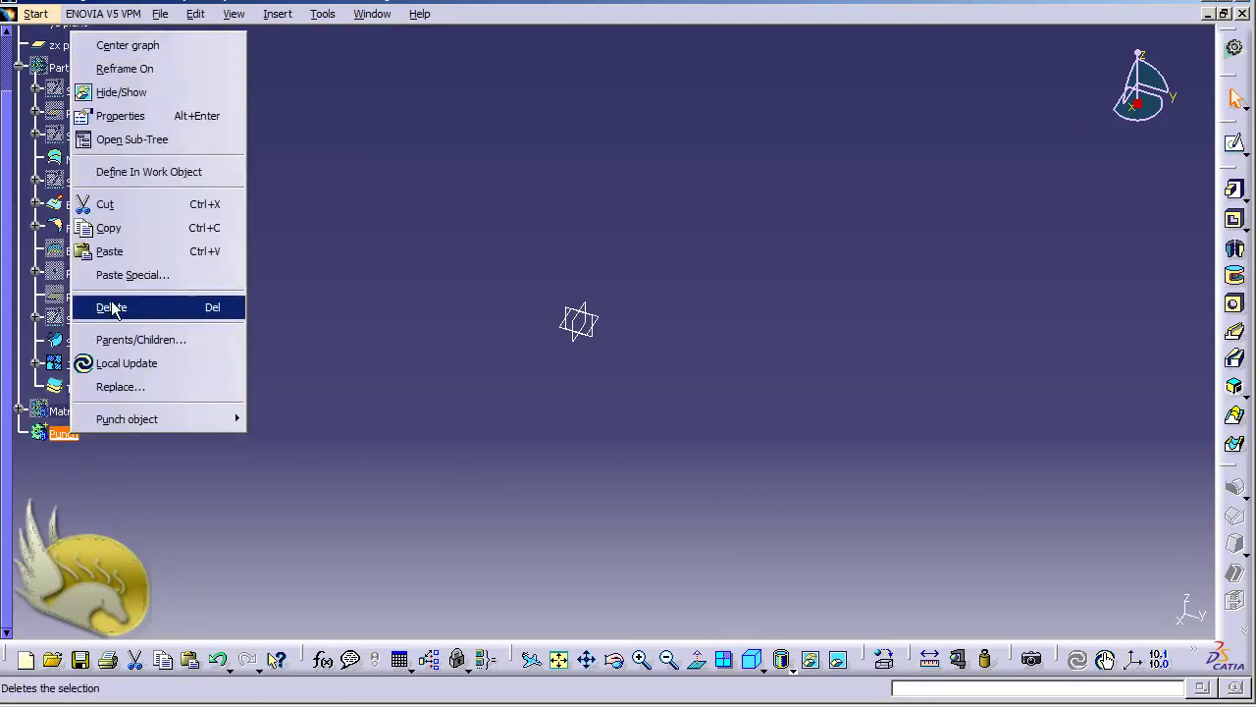
{"action": "left_click", "coordinate": [110, 252]}
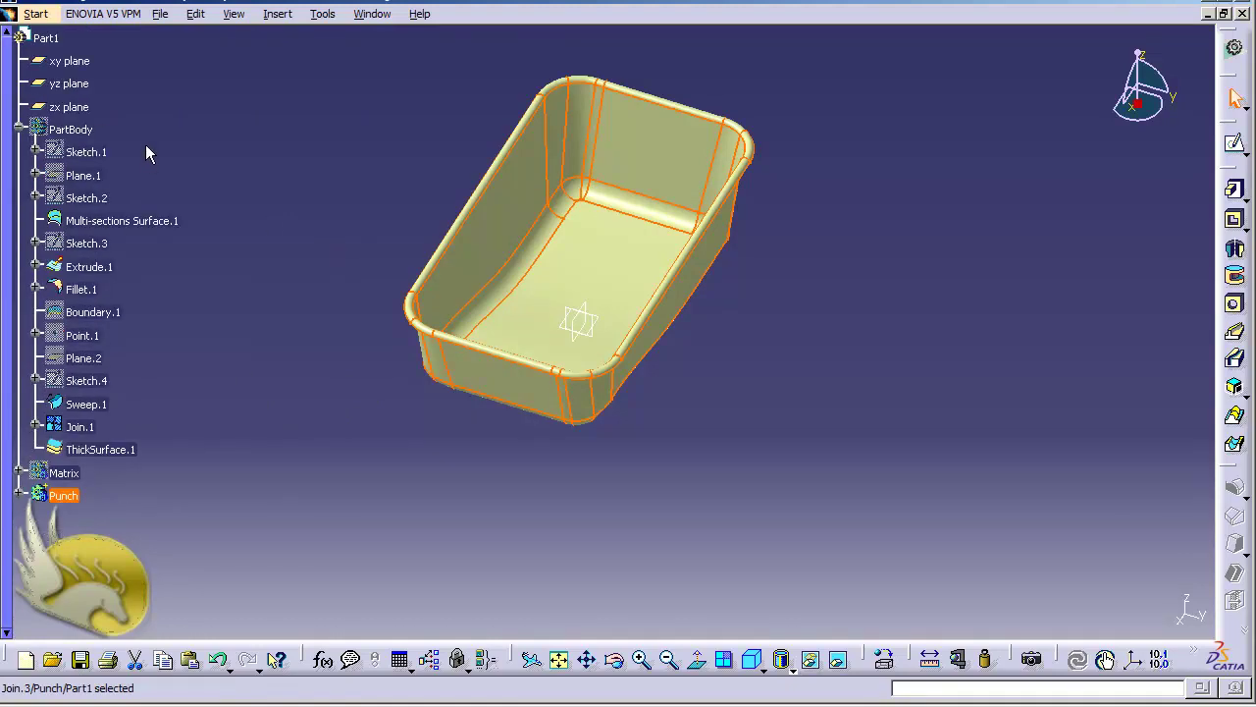
Sketch a rectangle enclosing the tray on the xy plane, starting at about H -1440 mm, V 920 mm, and pad it 750 mm
{"action": "left_click", "coordinate": [71, 60]}
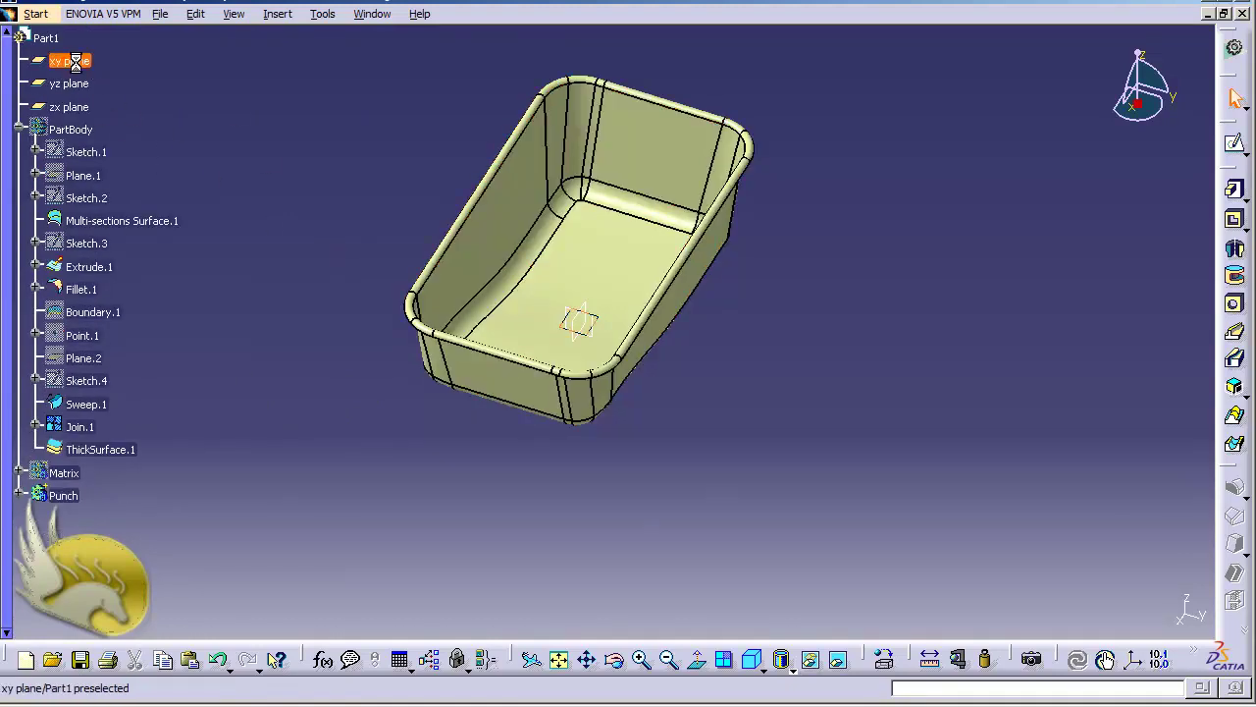
{"action": "left_click", "coordinate": [1231, 141]}
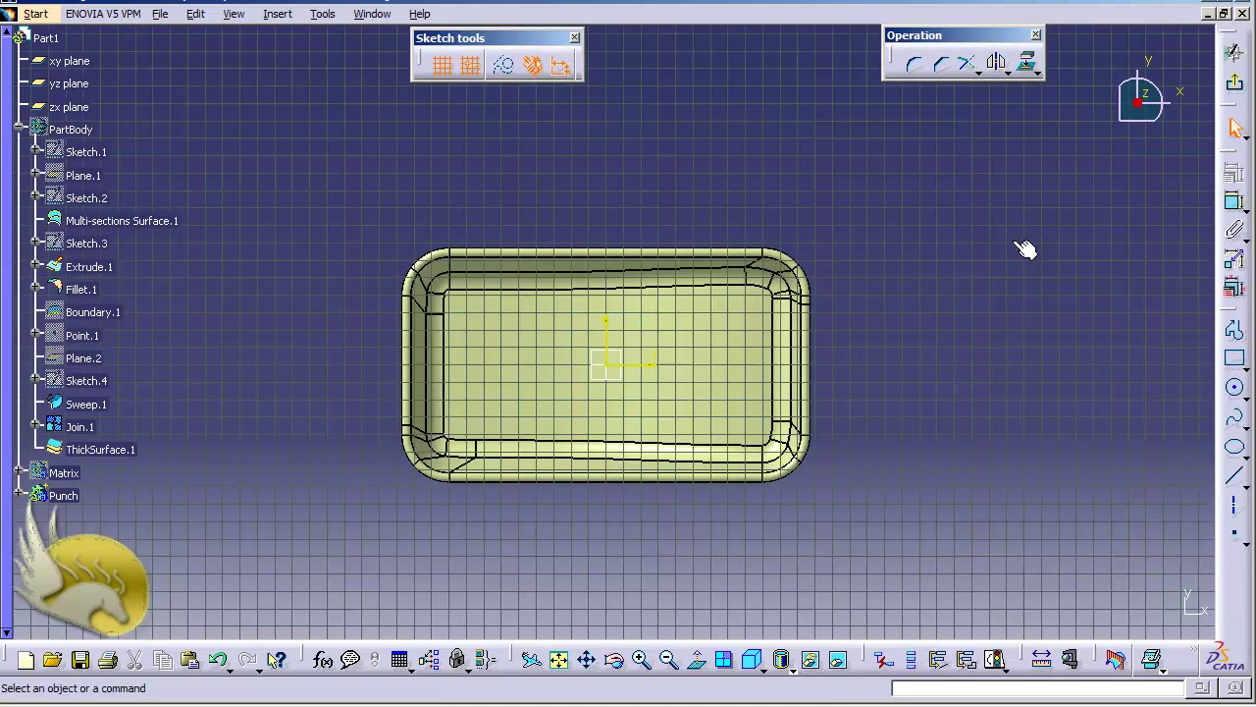
{"action": "left_click", "coordinate": [1235, 363]}
{"action": "left_click", "coordinate": [357, 206]}
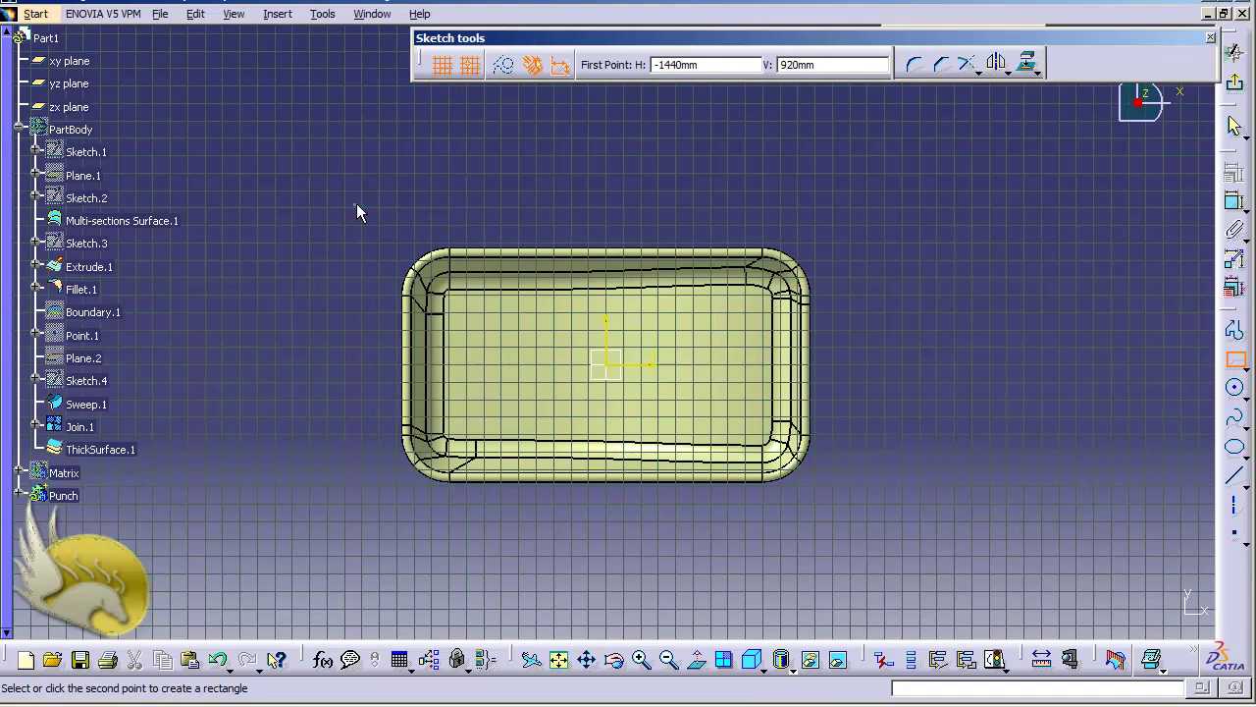
{"action": "left_click", "coordinate": [883, 539]}
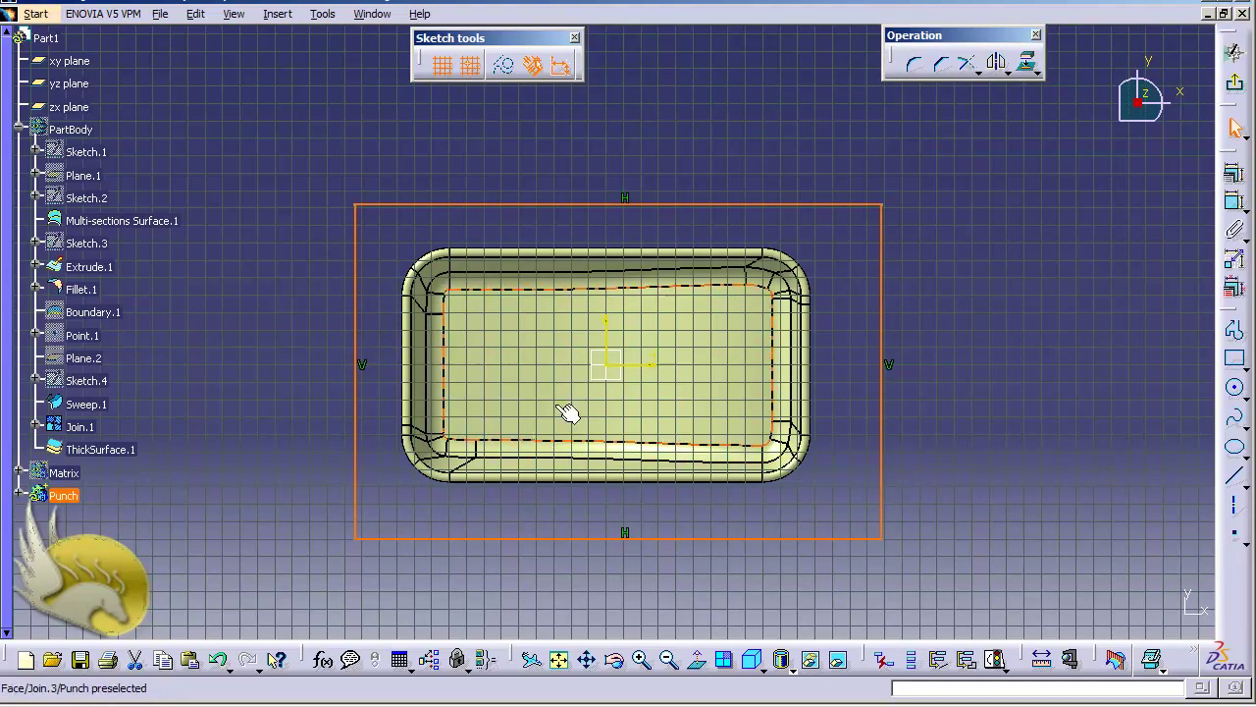
{"action": "left_click", "coordinate": [1233, 92]}
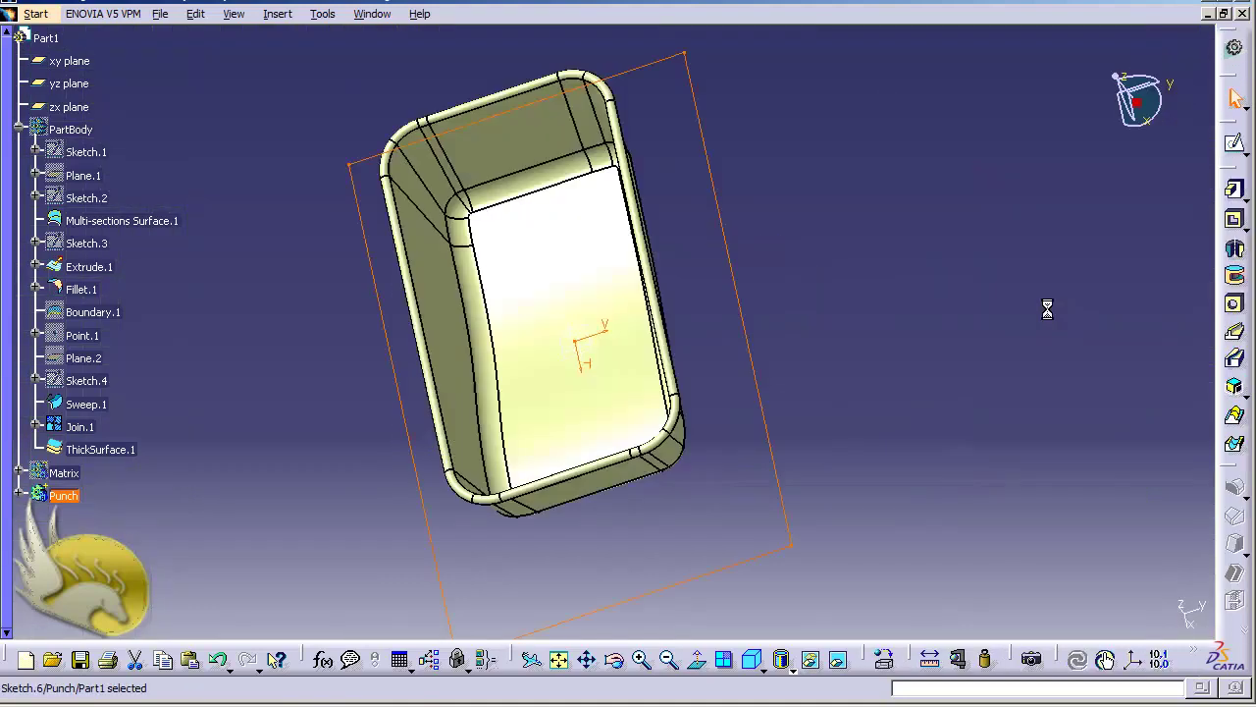
{"action": "left_click", "coordinate": [1234, 188]}
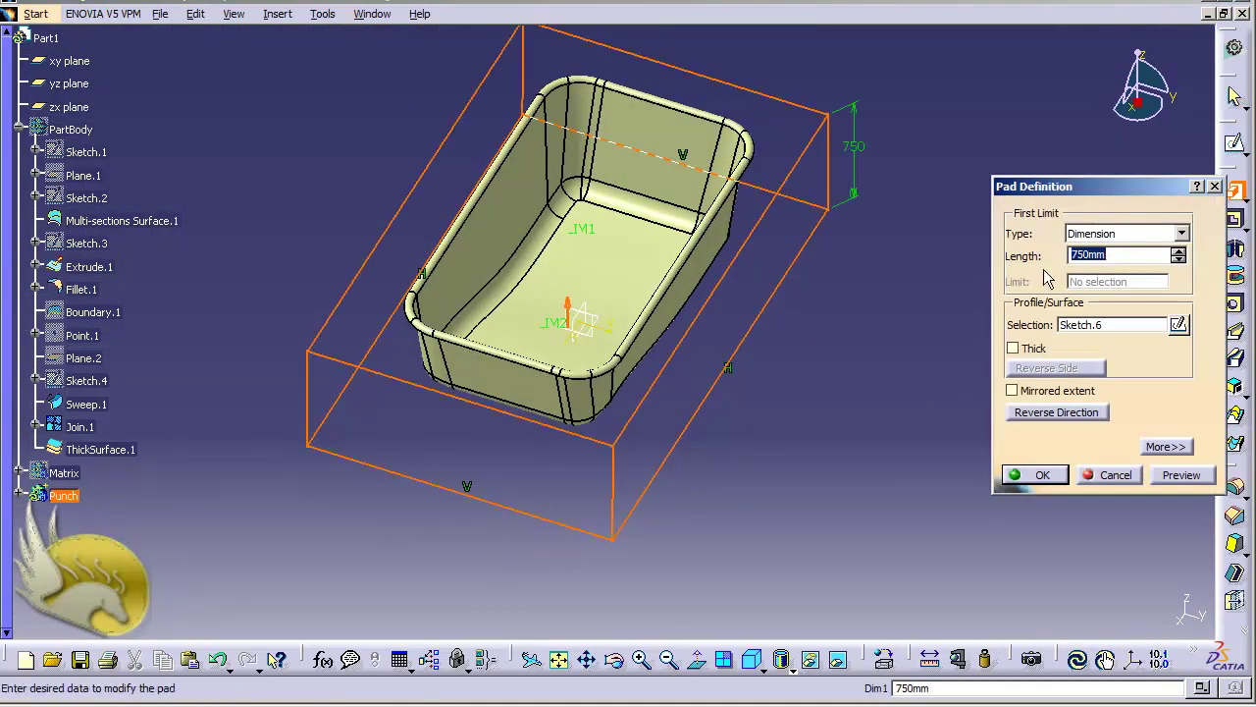
{"action": "left_click", "coordinate": [1045, 477]}
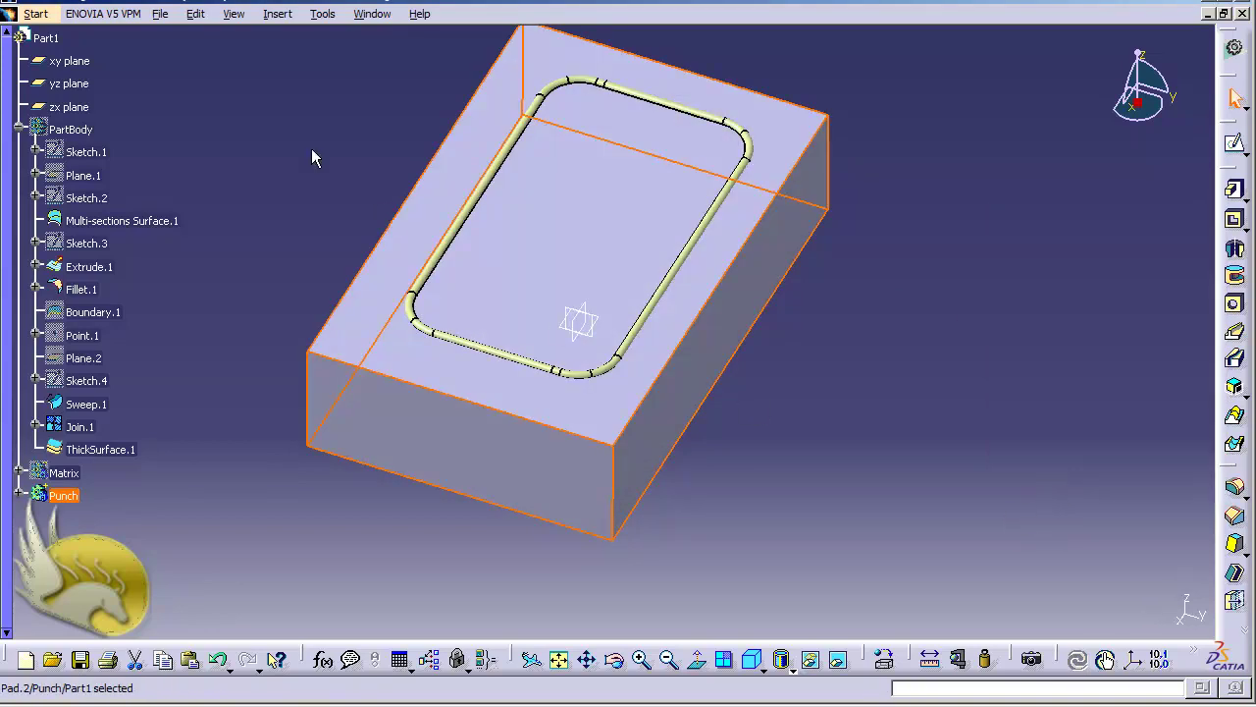
Switch to the Generative Shape Design workbench
{"action": "left_click", "coordinate": [36, 16]}
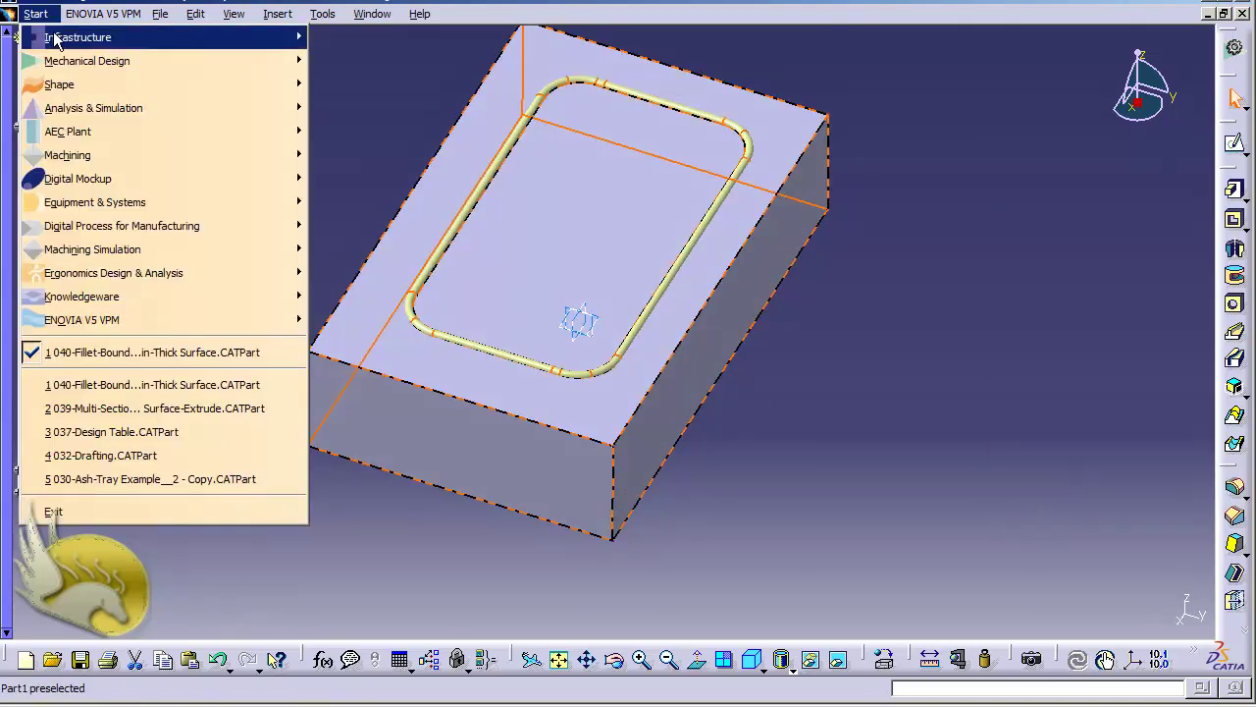
{"action": "mouse_move", "coordinate": [152, 85]}
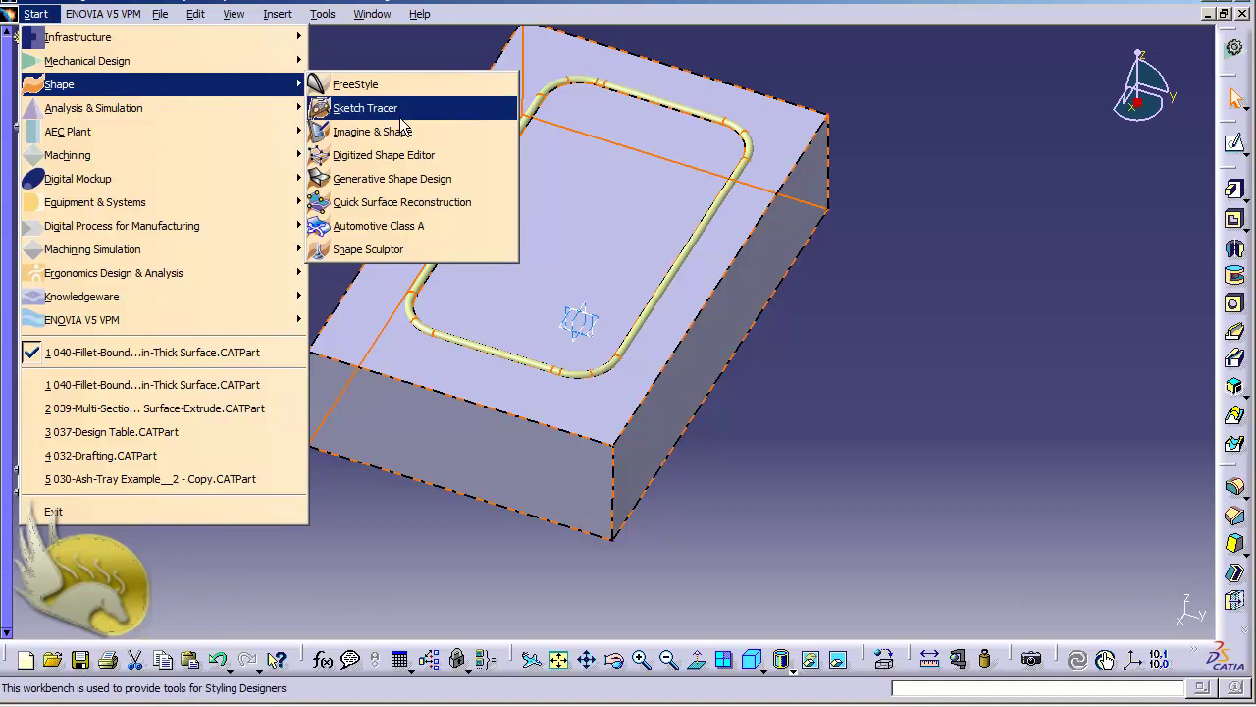
{"action": "left_click", "coordinate": [397, 179]}
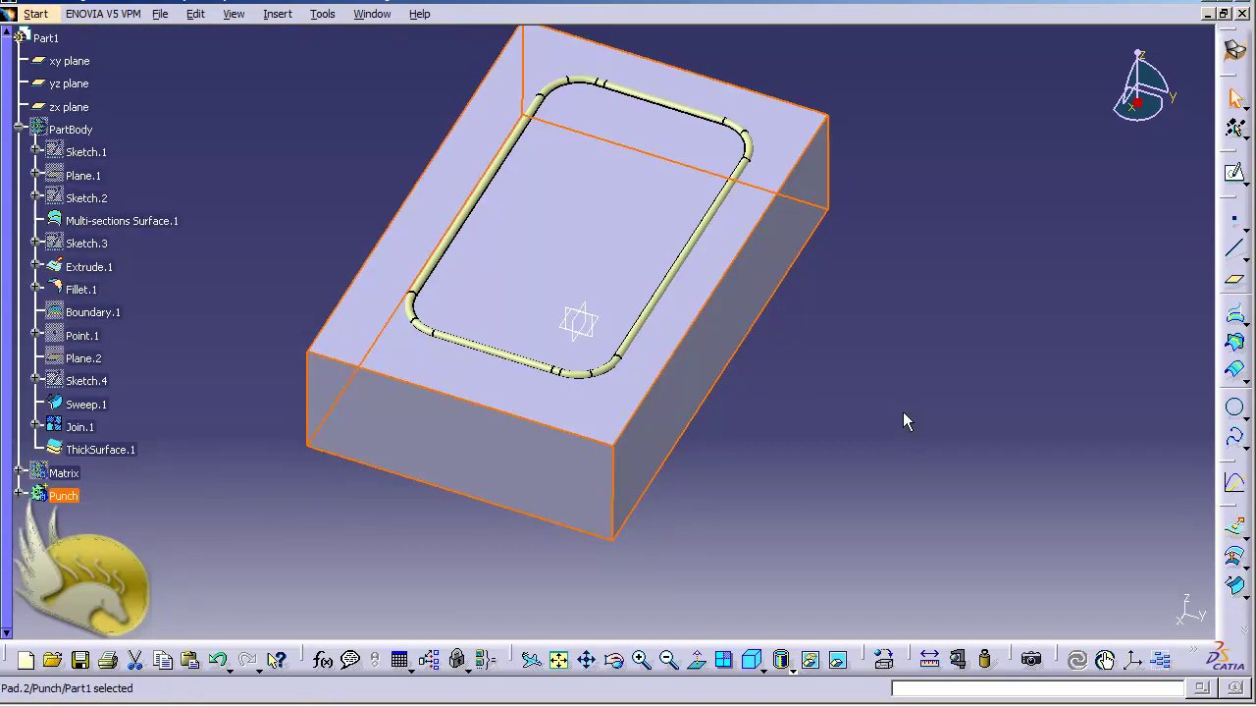
{"action": "left_click", "coordinate": [616, 279]}
Create a 1 mm offset surface from Join.3 in the Punch body
{"action": "left_click", "coordinate": [275, 15]}
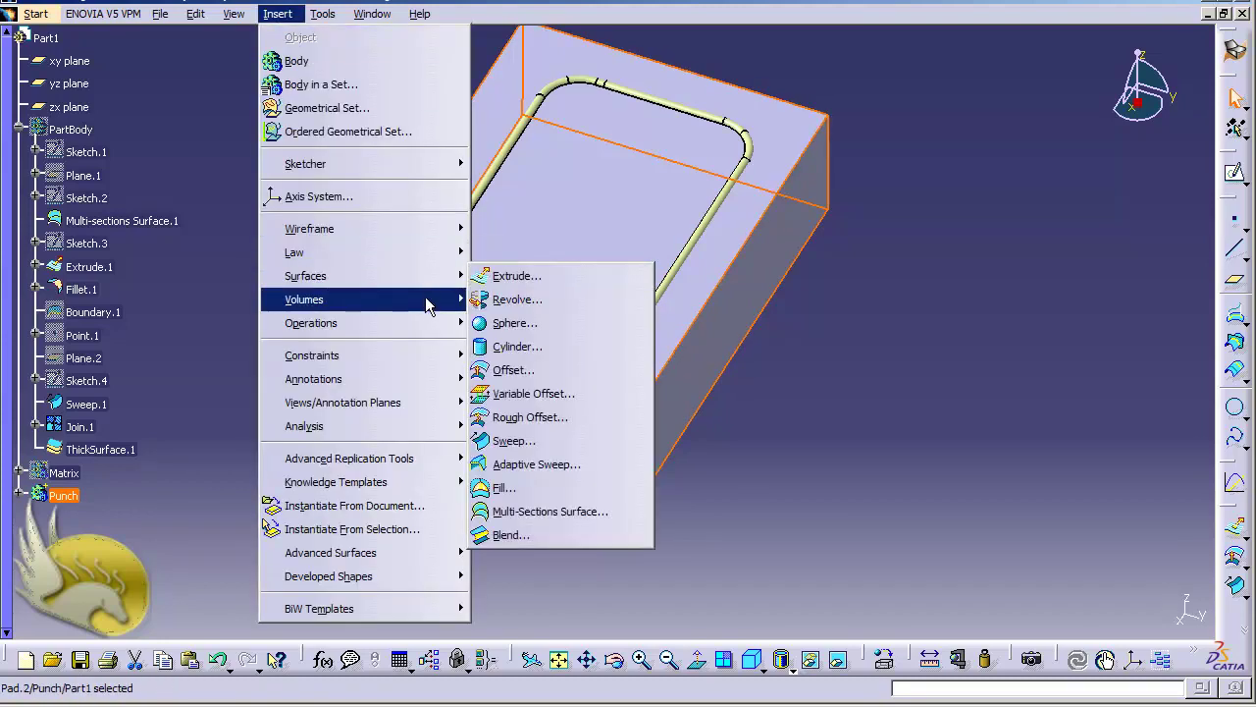
{"action": "mouse_move", "coordinate": [438, 365]}
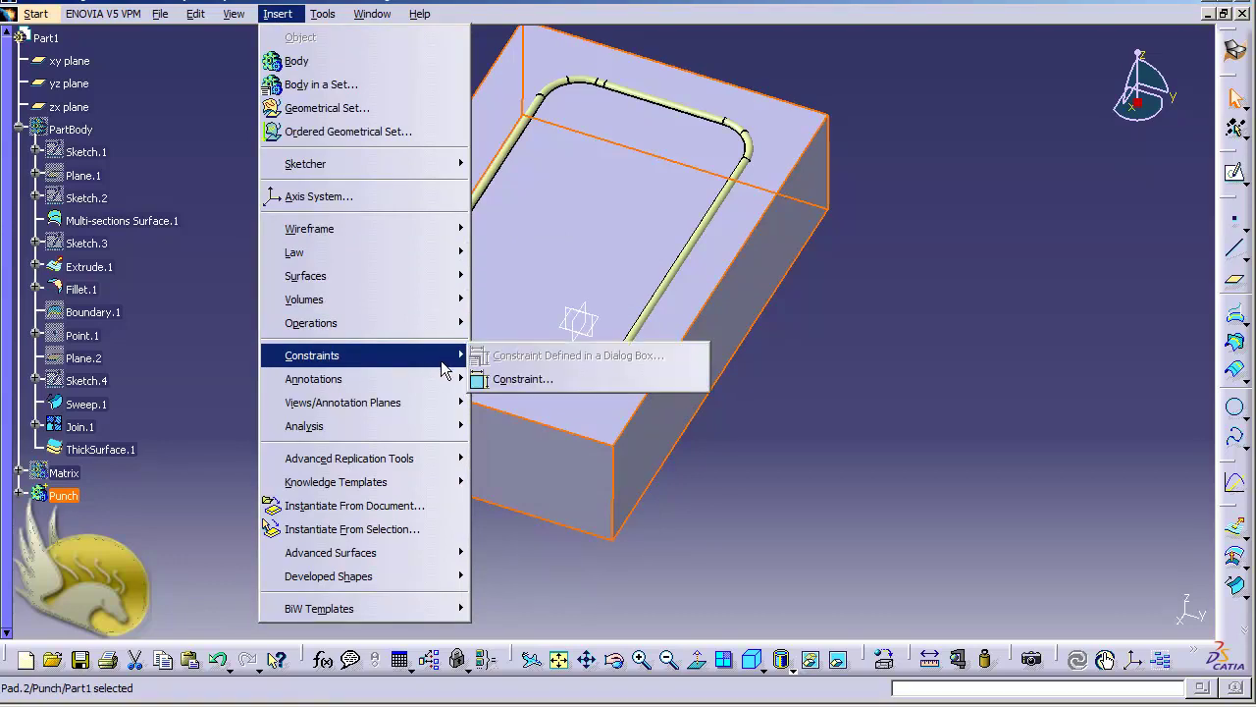
{"action": "mouse_move", "coordinate": [432, 276]}
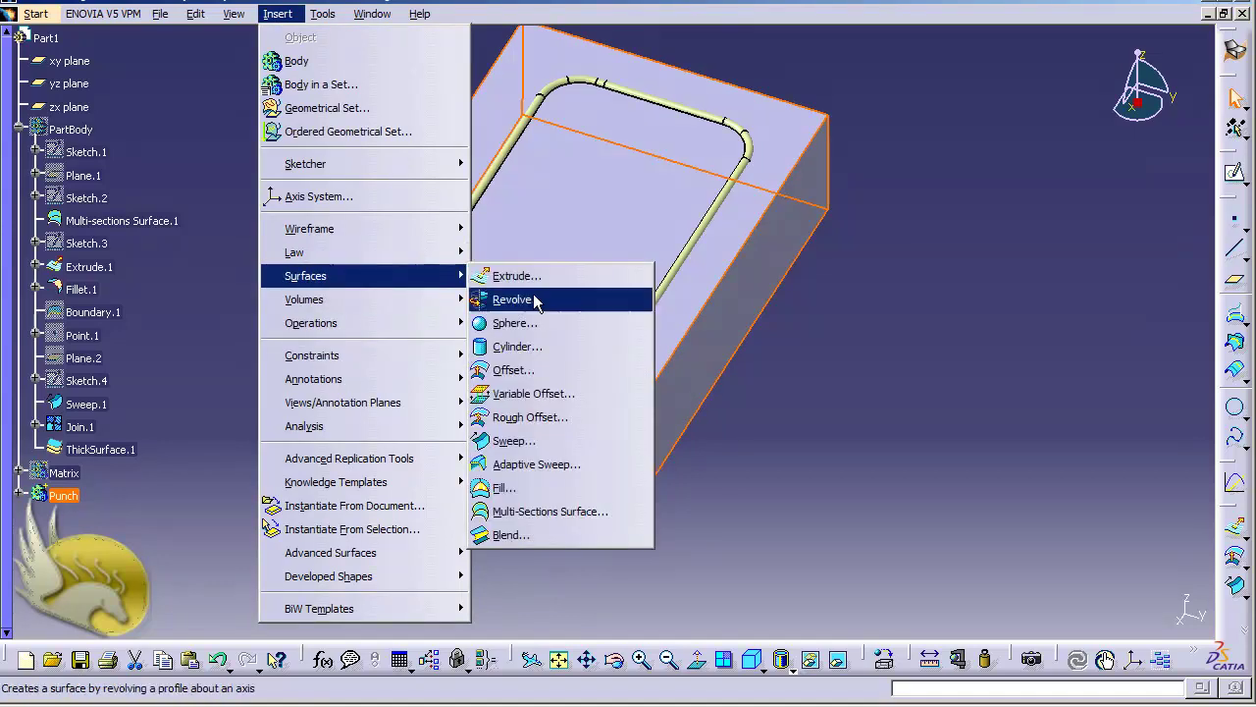
{"action": "left_click", "coordinate": [539, 369]}
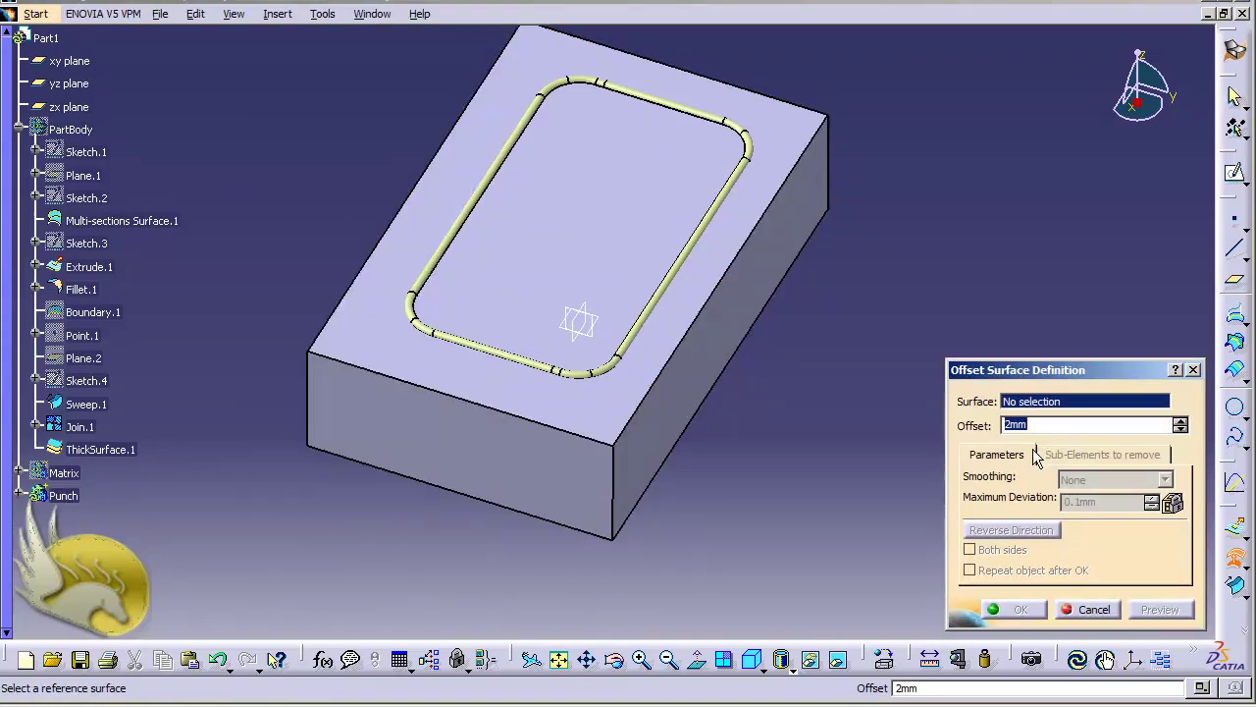
{"action": "type", "text": "1"}
{"action": "left_click", "coordinate": [20, 495]}
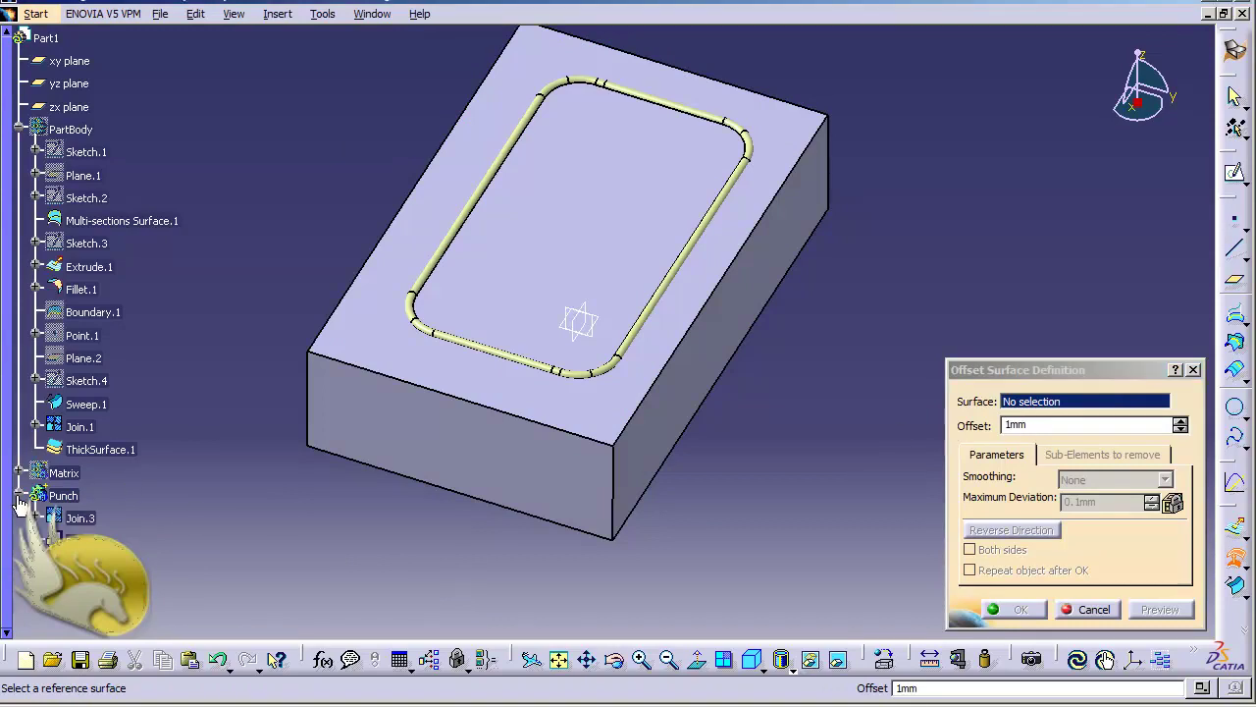
{"action": "left_click", "coordinate": [79, 517]}
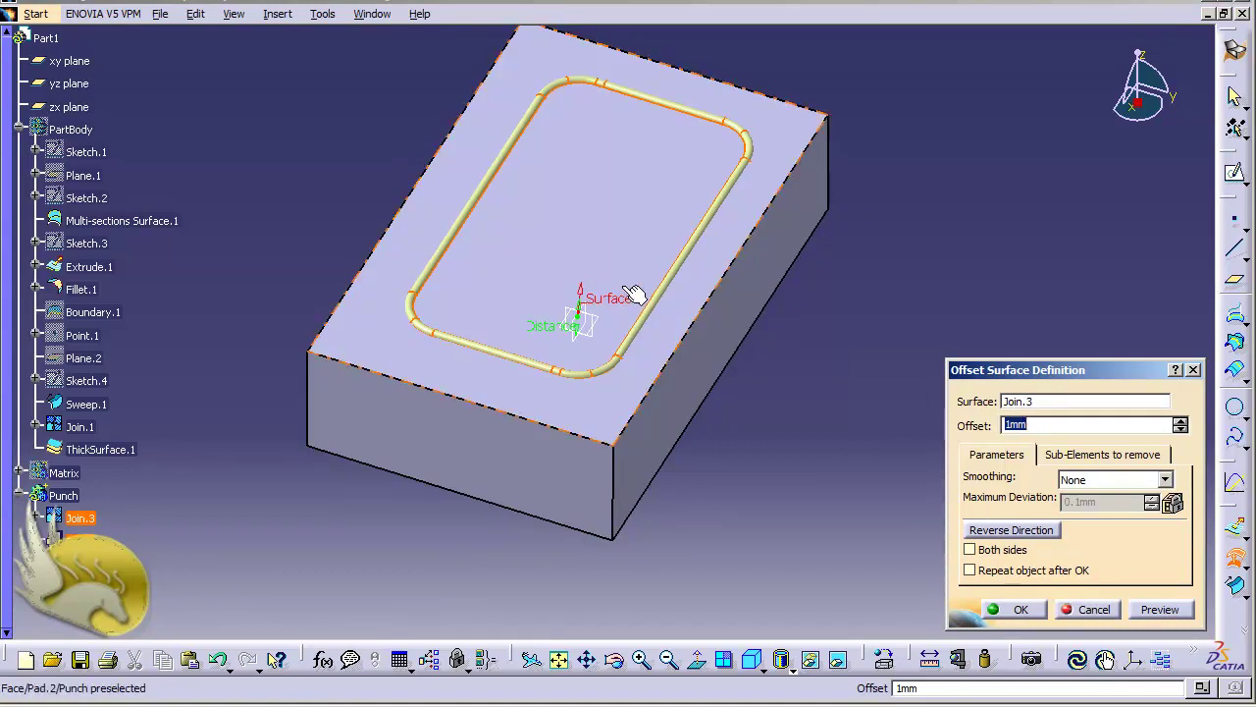
{"action": "left_click", "coordinate": [1148, 609]}
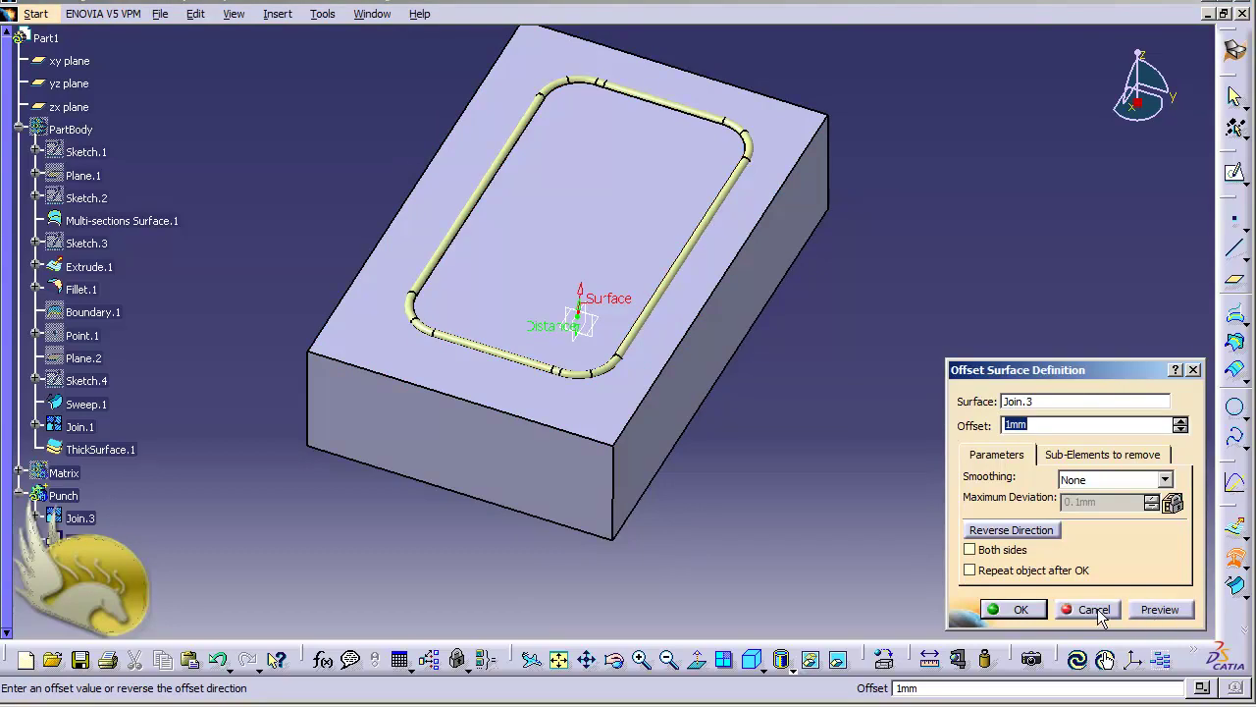
{"action": "left_click", "coordinate": [1021, 609]}
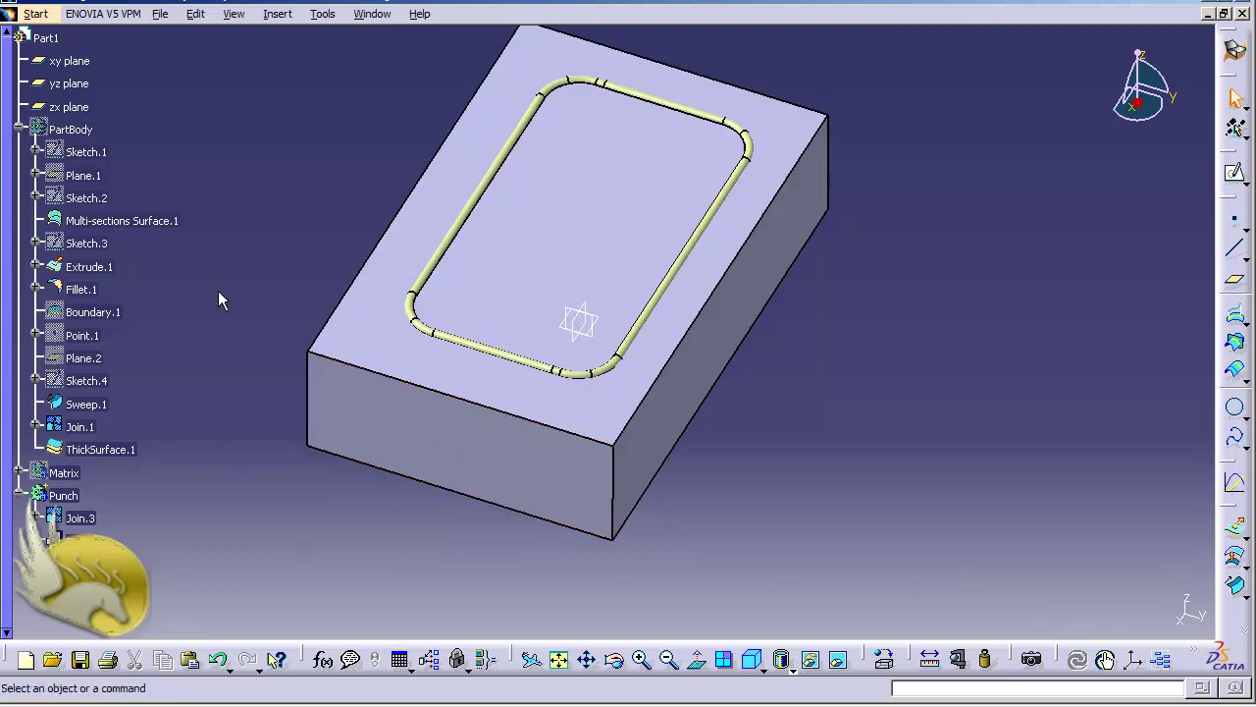
Switch to the Part Design workbench
{"action": "left_click", "coordinate": [44, 15]}
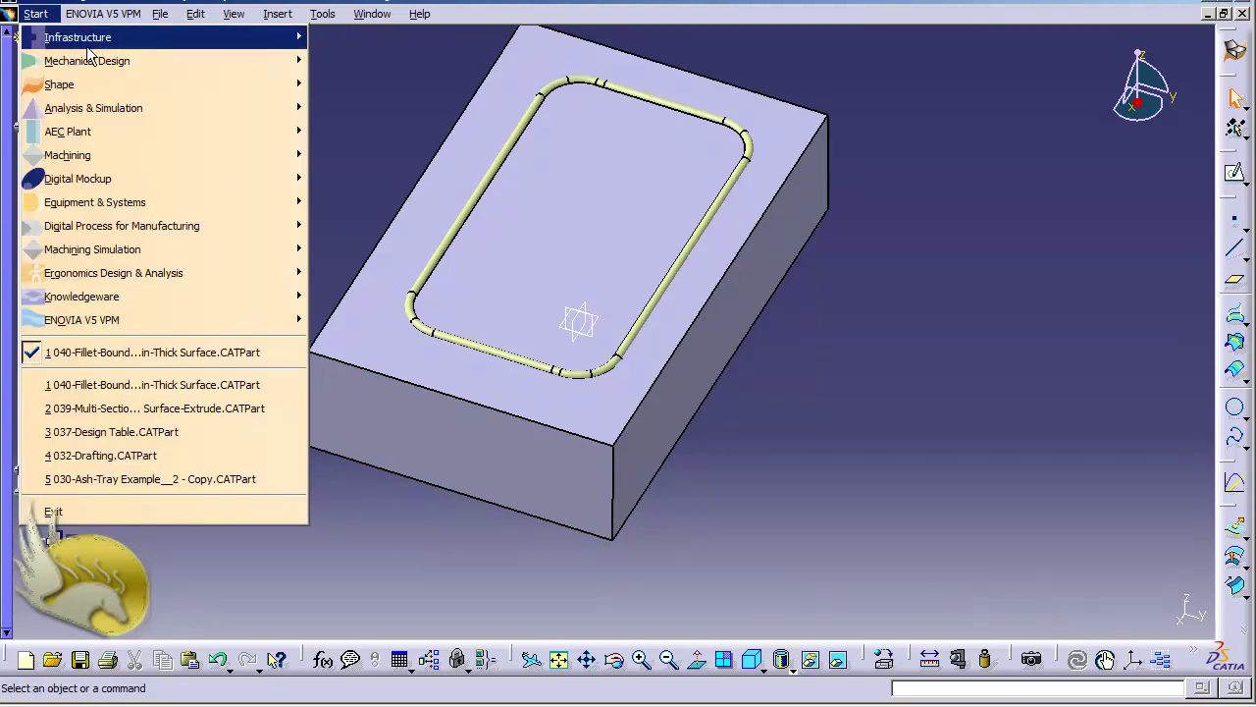
{"action": "mouse_move", "coordinate": [102, 62]}
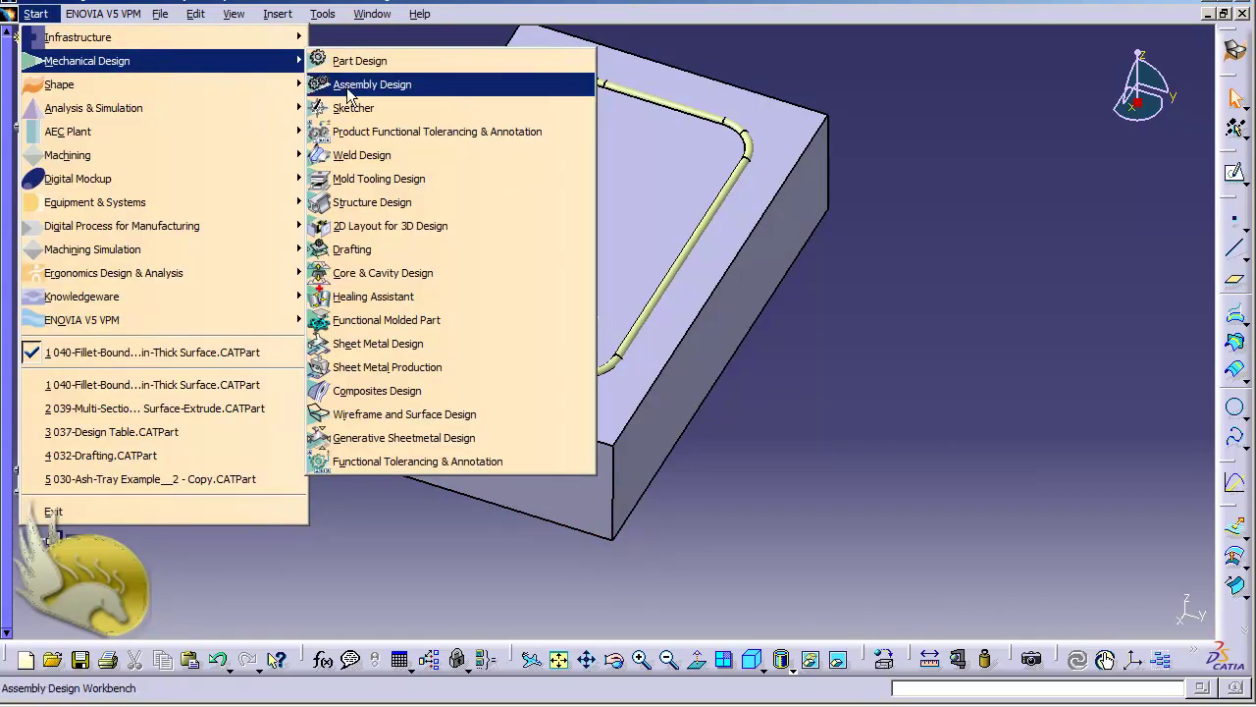
{"action": "left_click", "coordinate": [361, 61]}
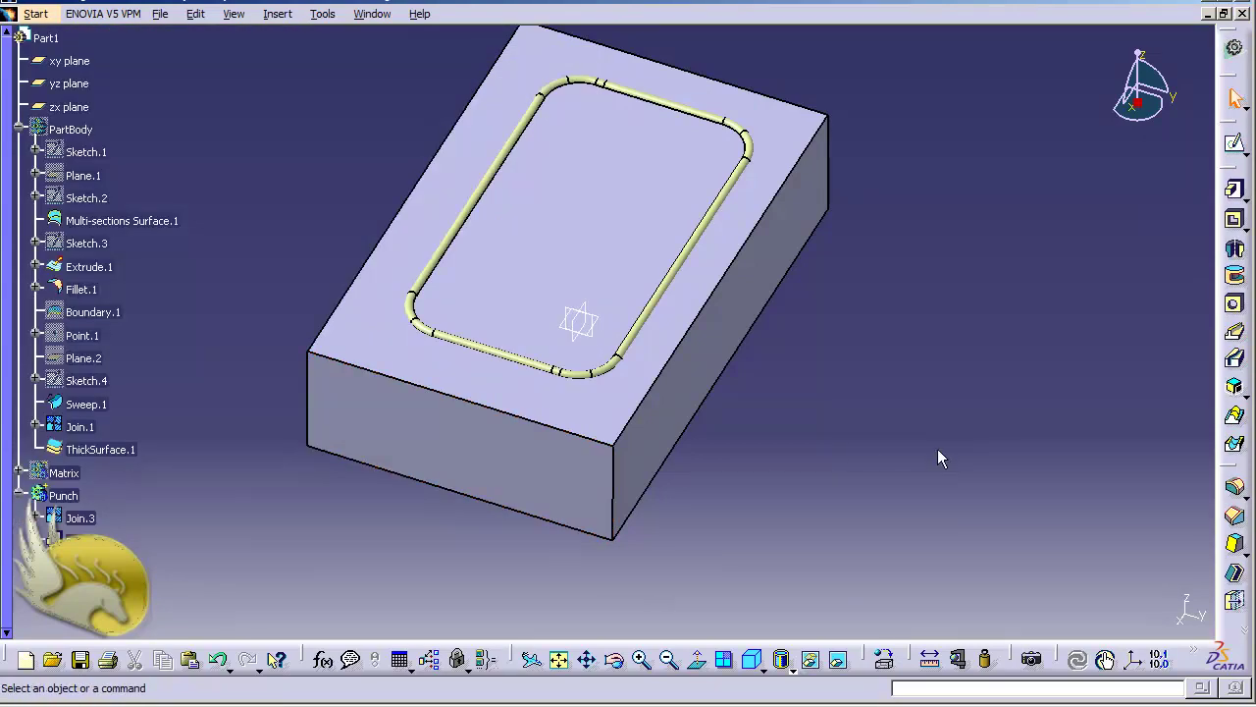
Sew the Offset.2 surface onto the Punch block with the Intersect body option enabled
{"action": "left_click", "coordinate": [280, 15]}
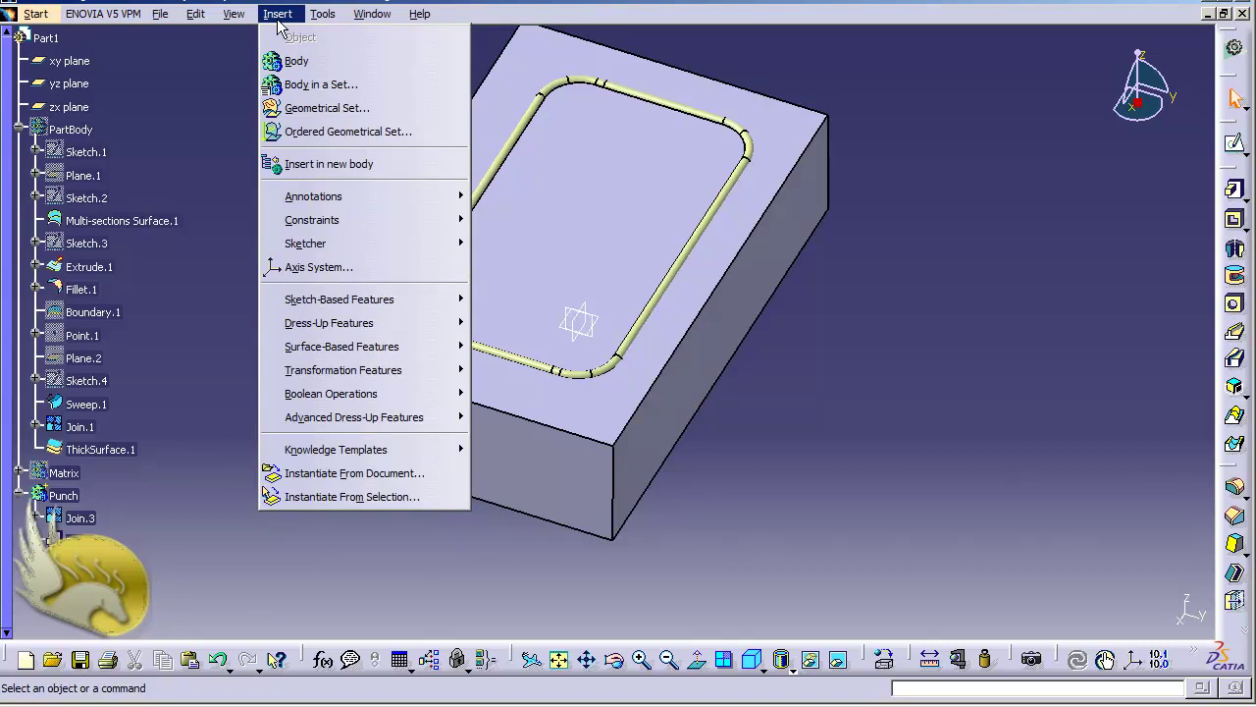
{"action": "mouse_move", "coordinate": [426, 346]}
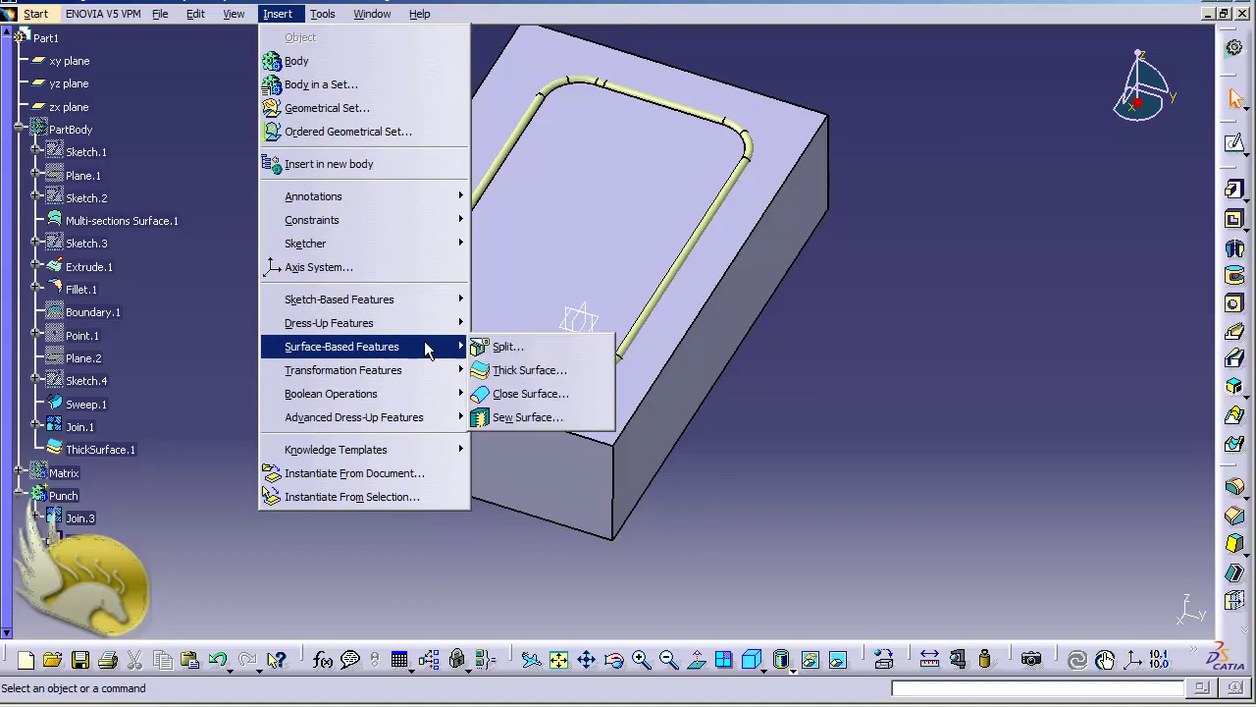
{"action": "left_click", "coordinate": [529, 417]}
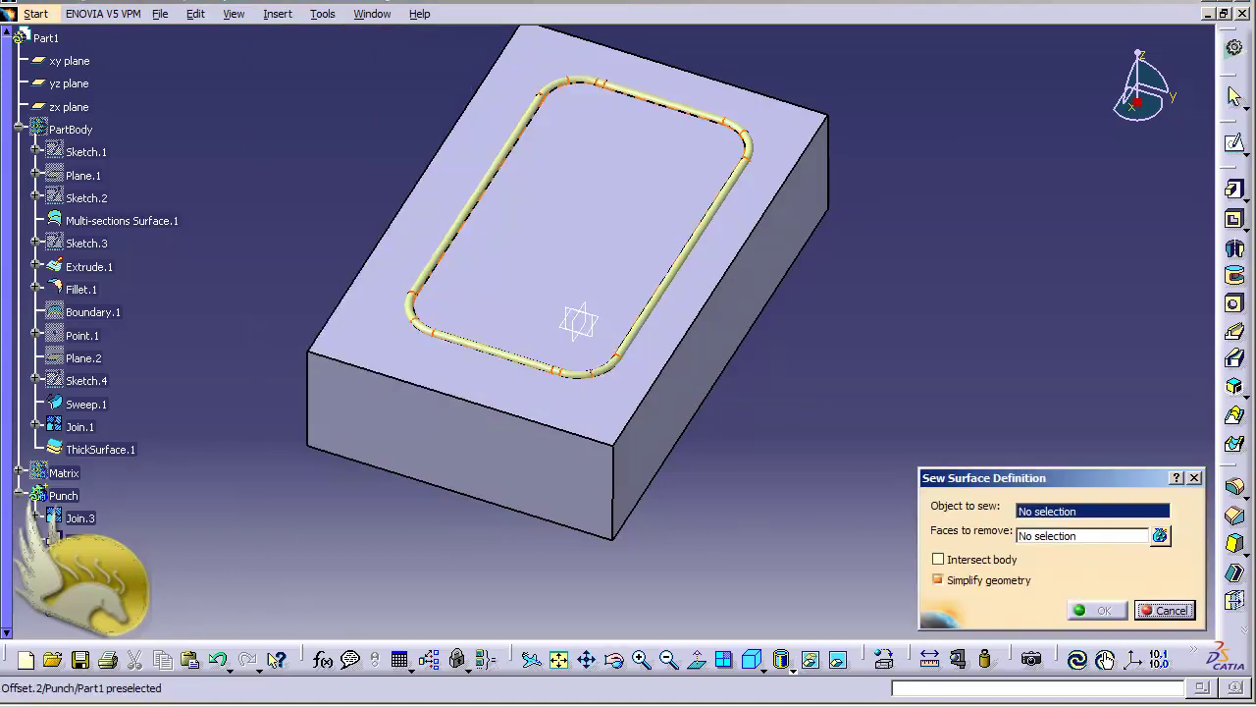
{"action": "left_click", "coordinate": [54, 589]}
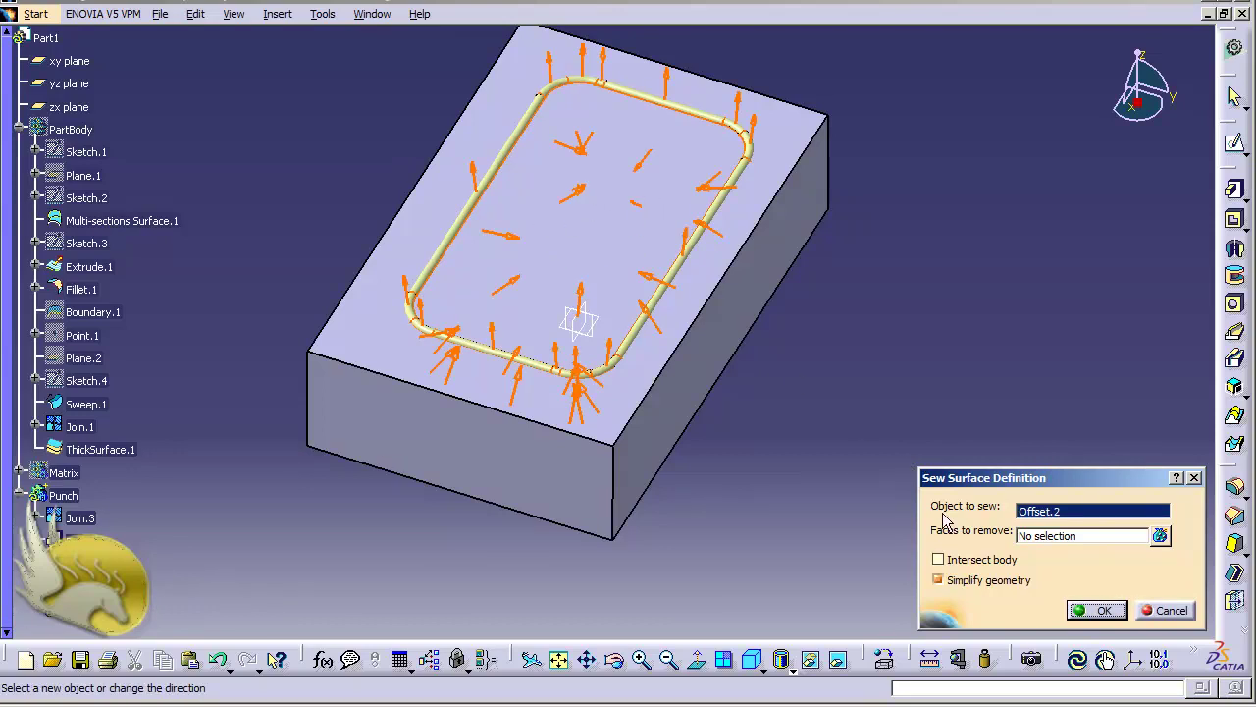
{"action": "left_click", "coordinate": [940, 561]}
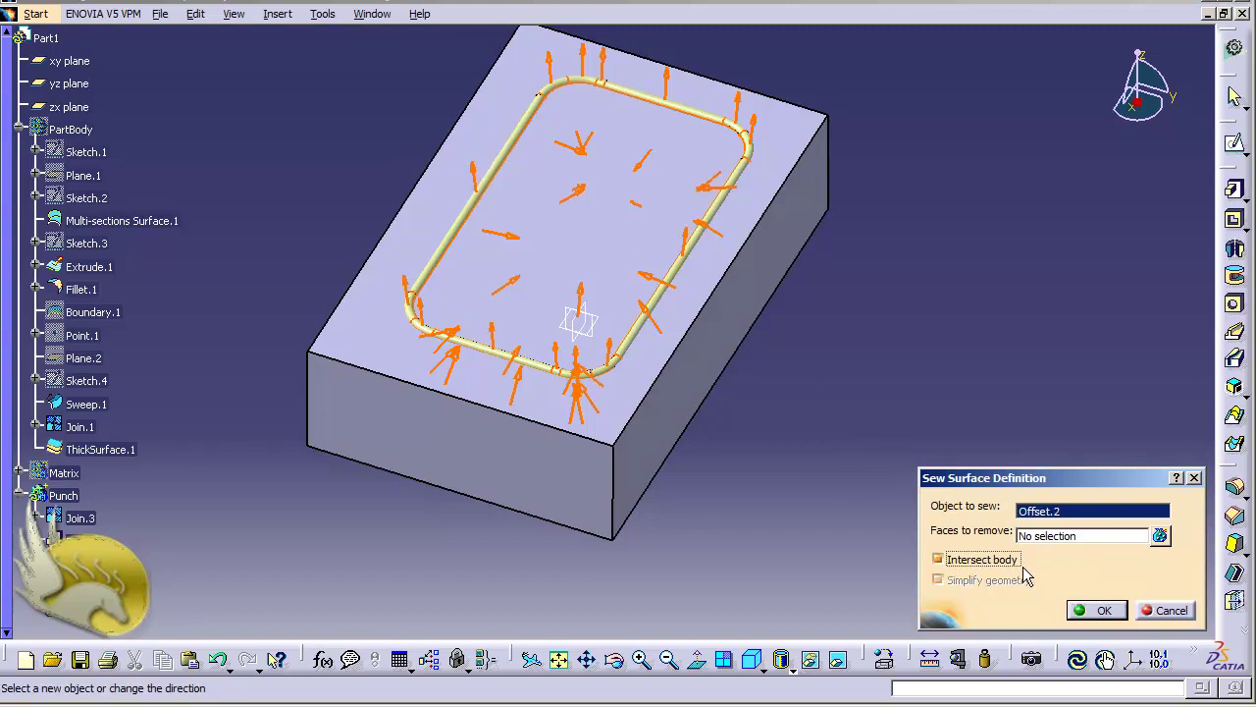
{"action": "left_click", "coordinate": [1077, 612]}
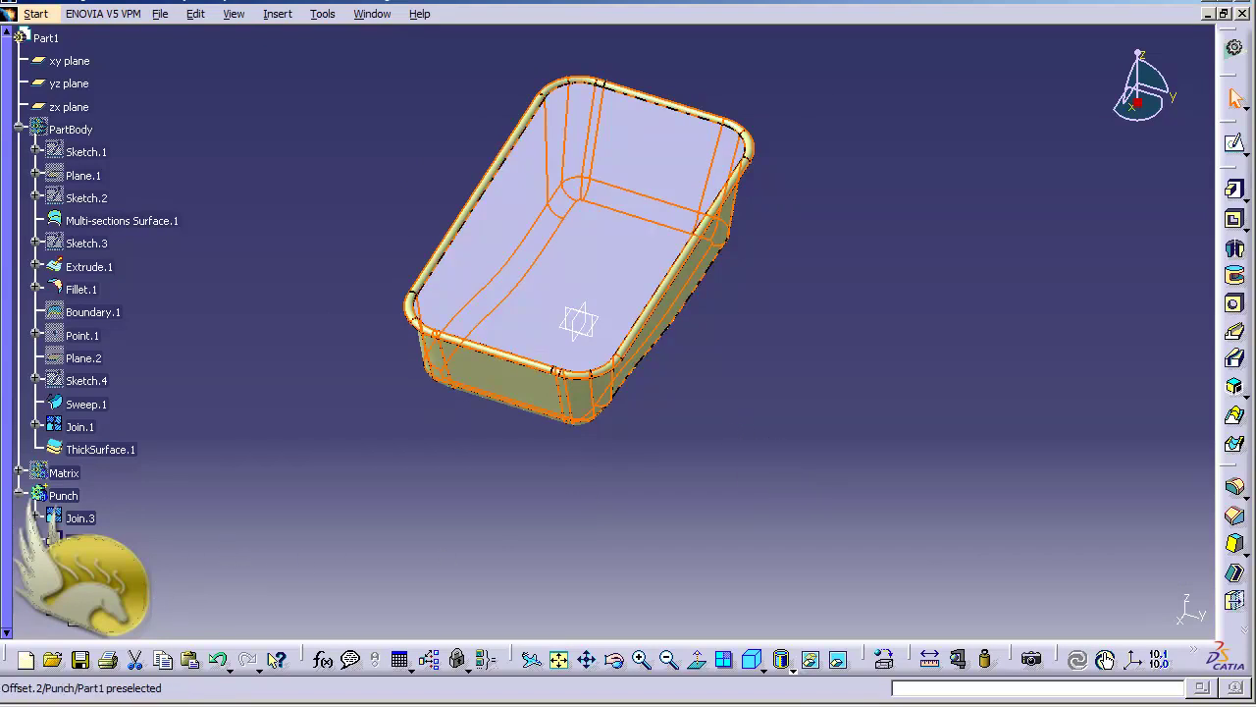
Hide the Offset.2 and Join.3 surfaces of the Punch body so that only its solid is displayed
{"action": "right_click", "coordinate": [98, 579]}
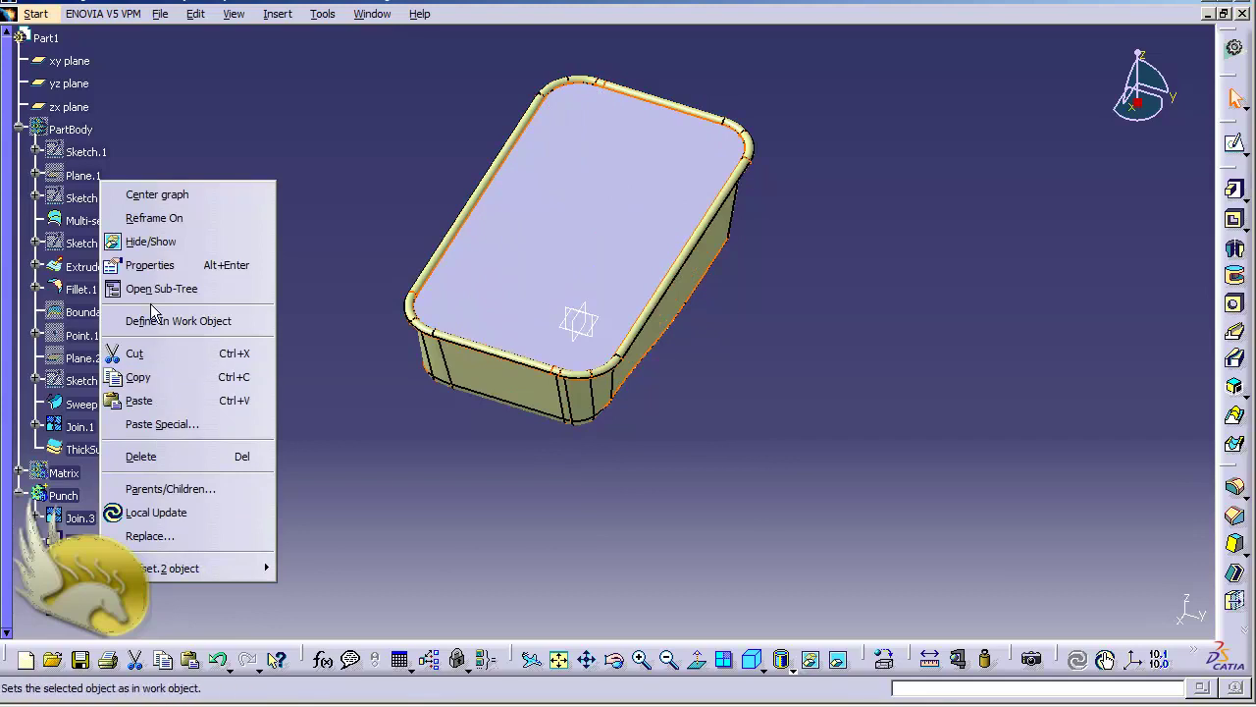
{"action": "left_click", "coordinate": [156, 241]}
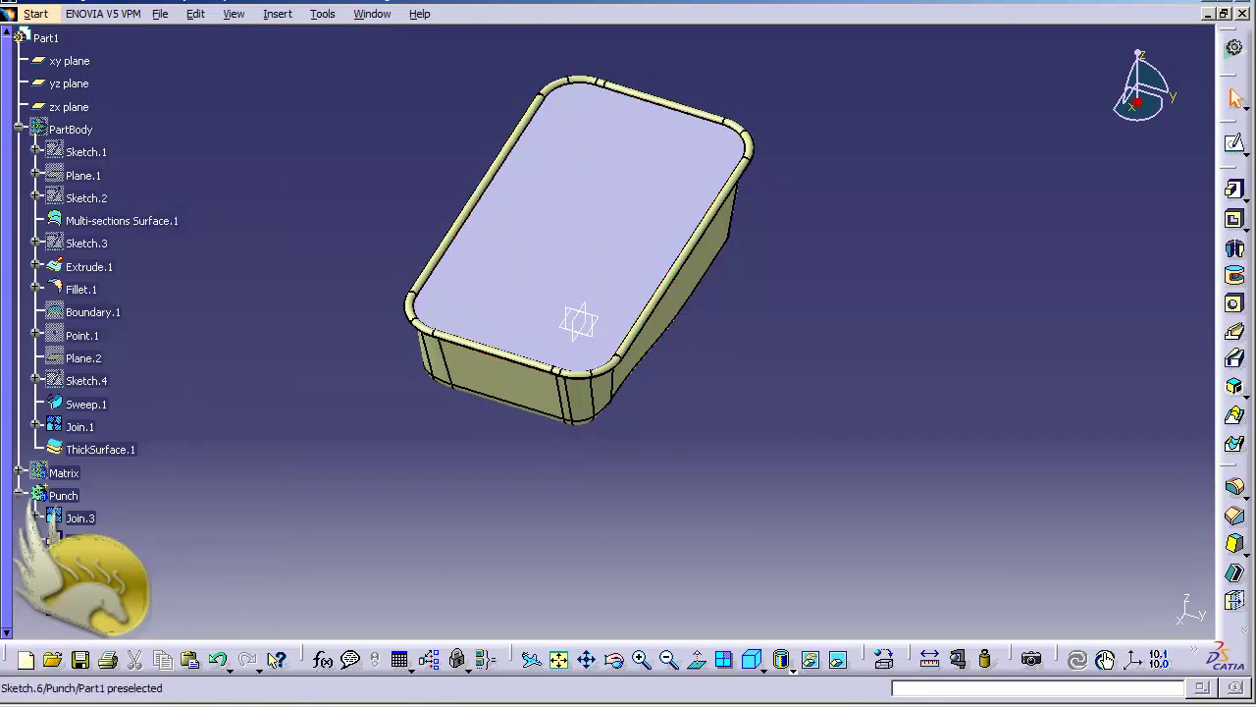
{"action": "right_click", "coordinate": [78, 517]}
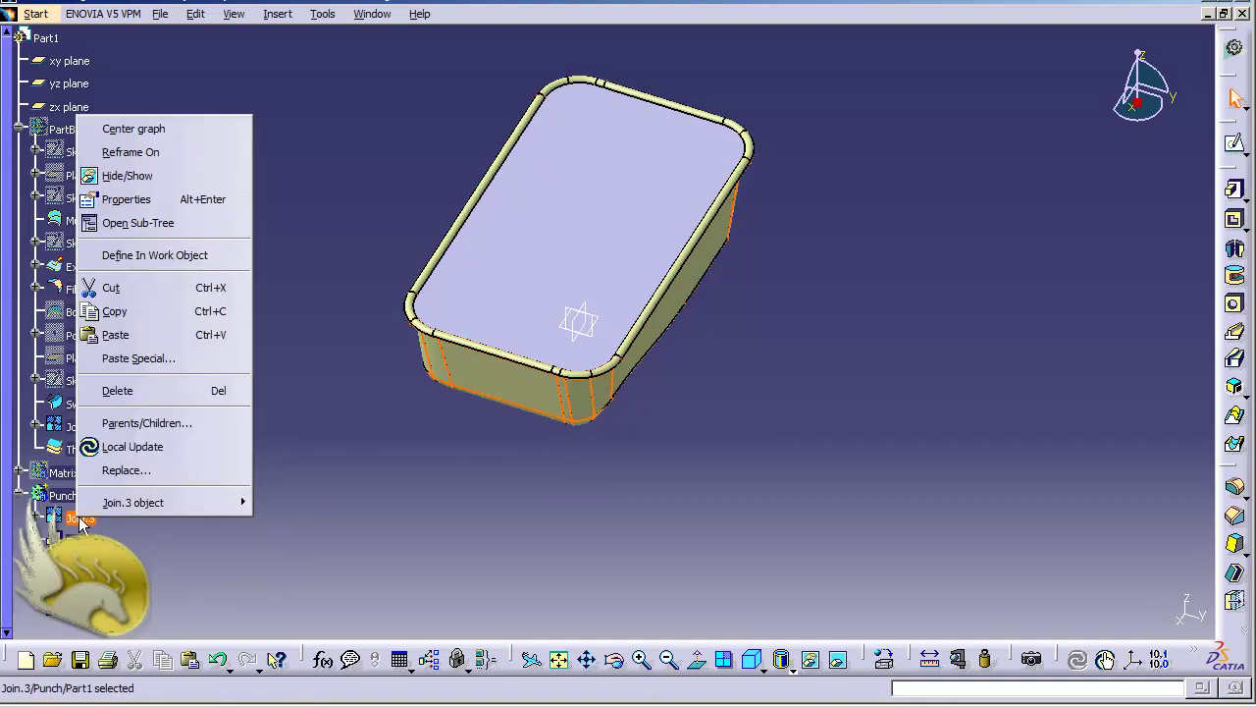
{"action": "left_click", "coordinate": [114, 178]}
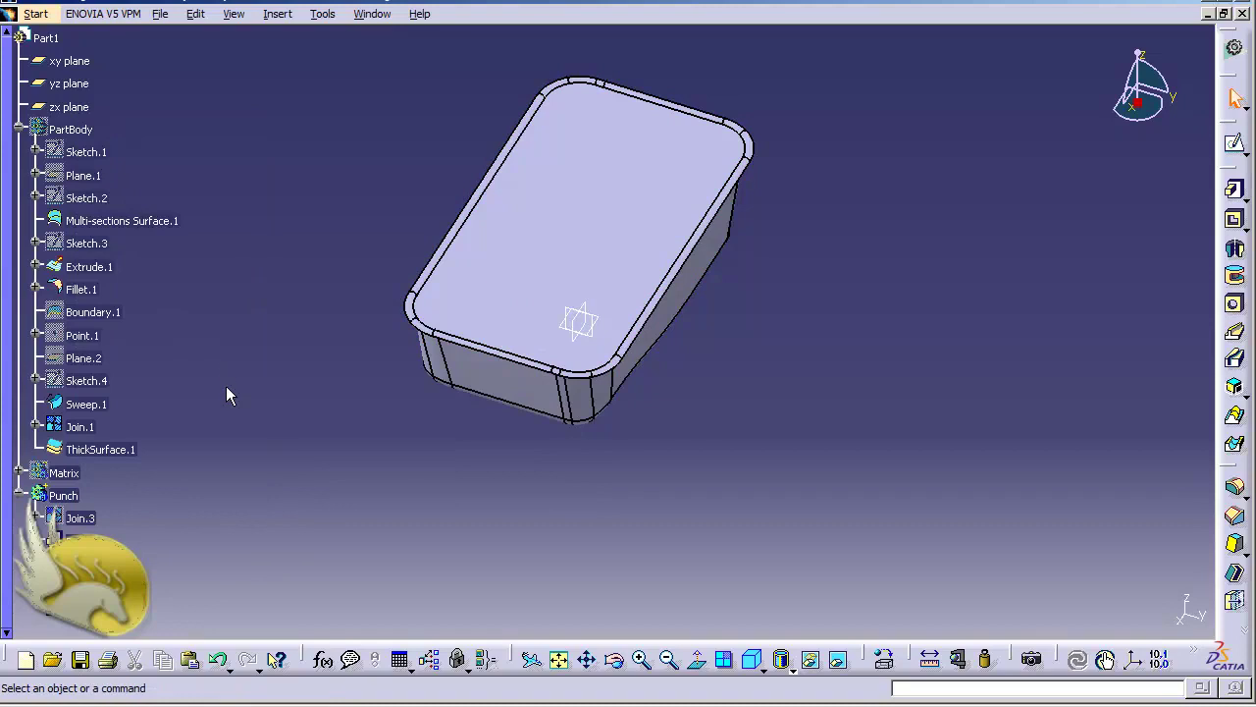
Translate the Punch body 1500 mm along the Z component, keeping the transformation specifications
{"action": "left_click", "coordinate": [63, 494]}
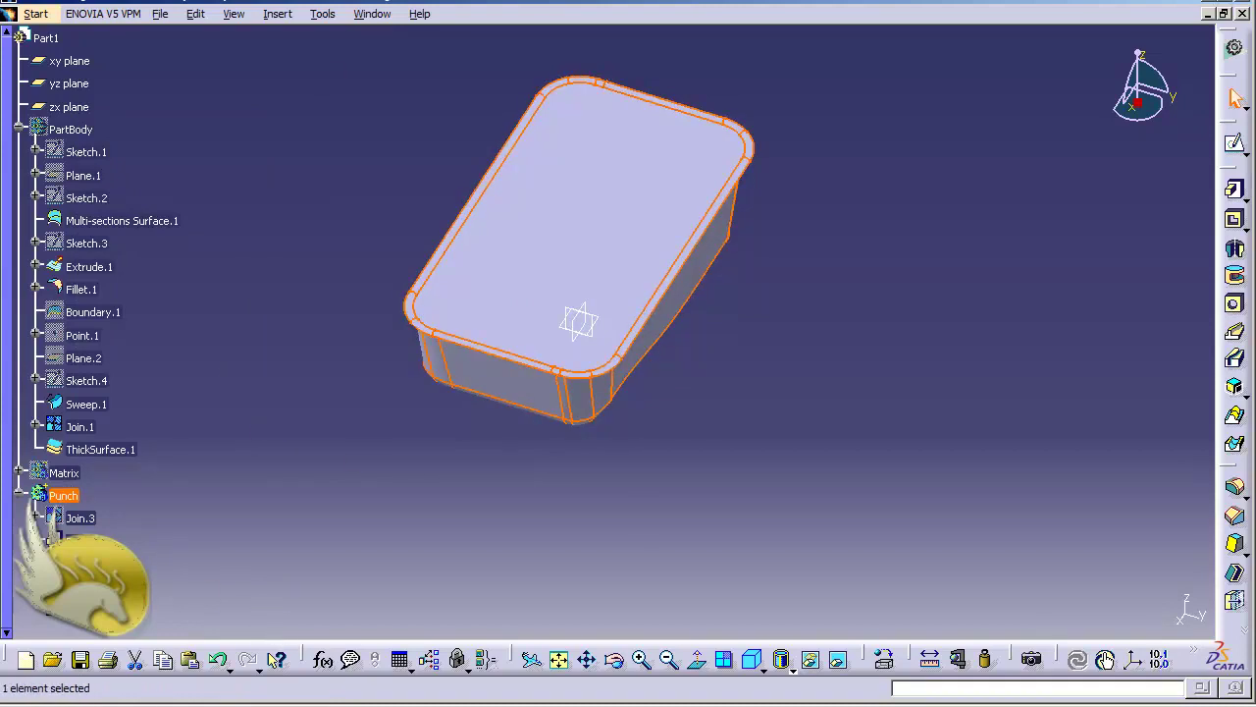
{"action": "left_click", "coordinate": [277, 13]}
{"action": "mouse_move", "coordinate": [388, 379]}
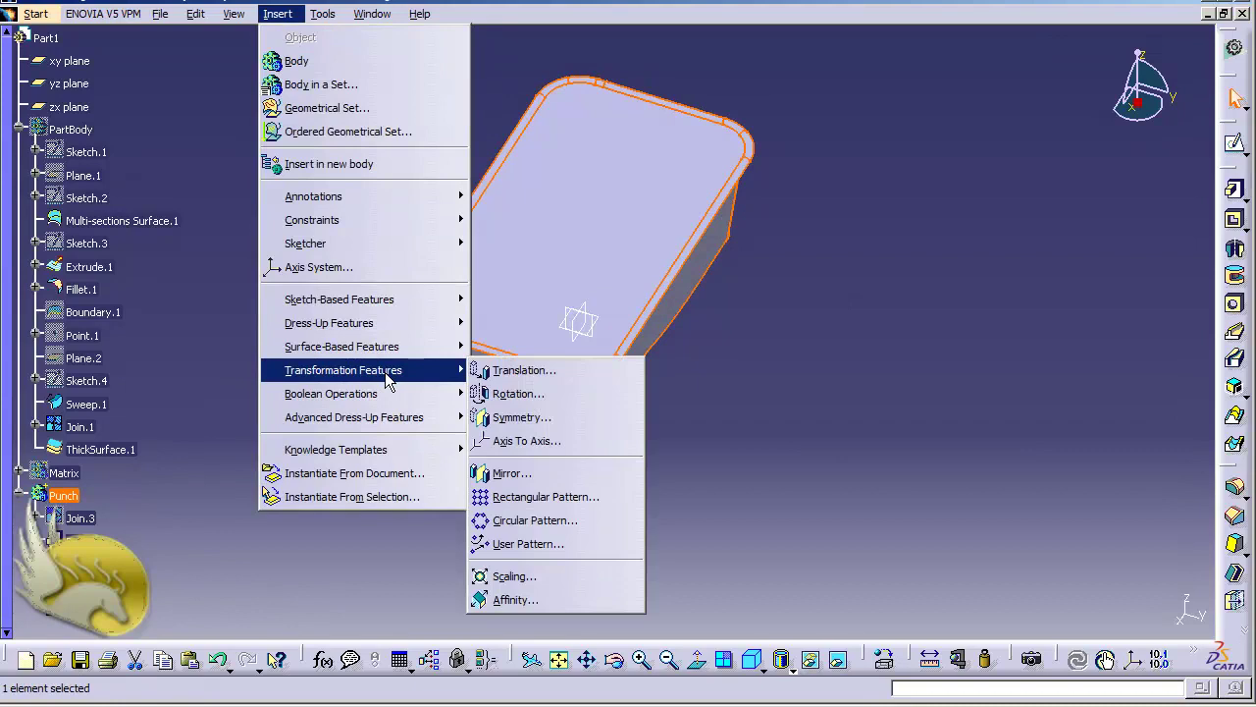
{"action": "left_click", "coordinate": [500, 370]}
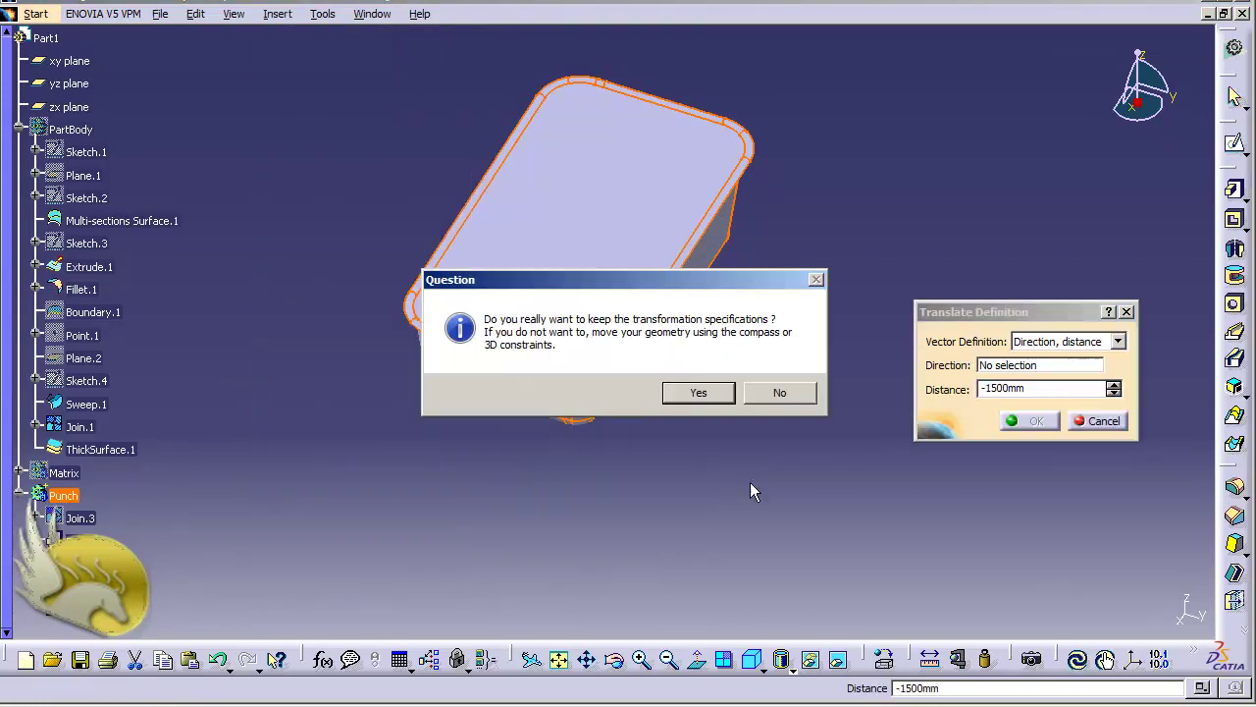
{"action": "left_click", "coordinate": [703, 393]}
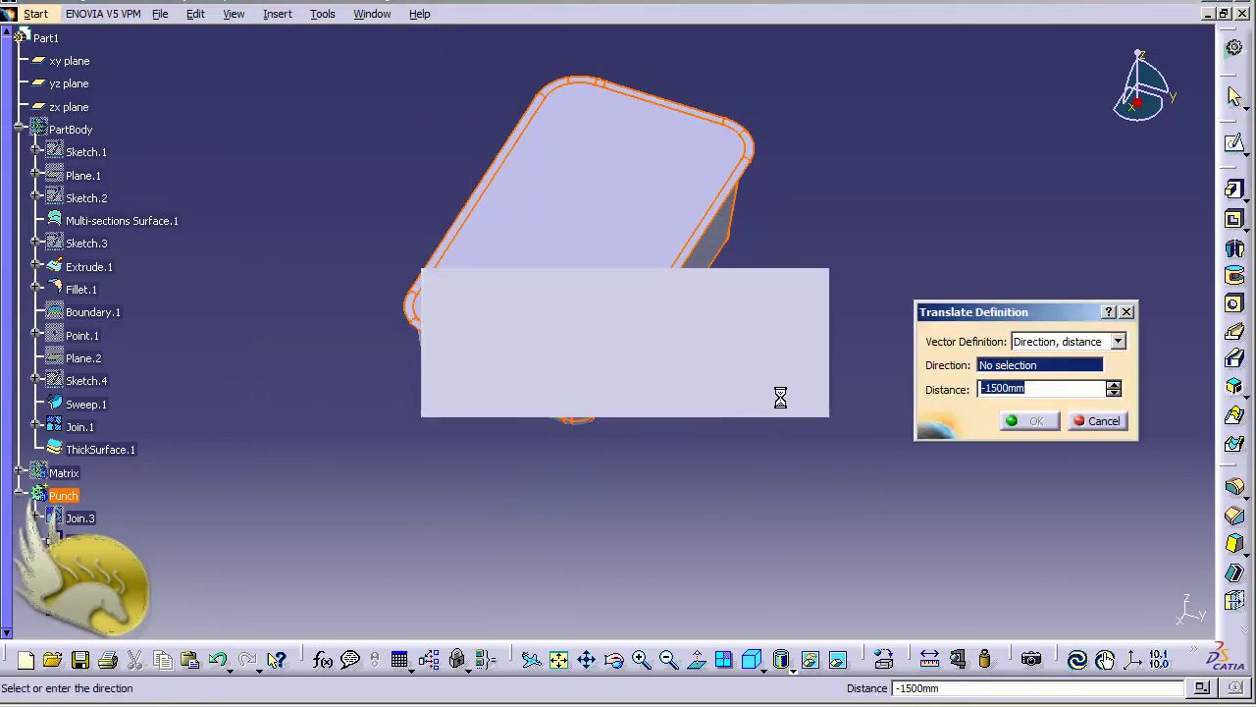
{"action": "left_click", "coordinate": [985, 389]}
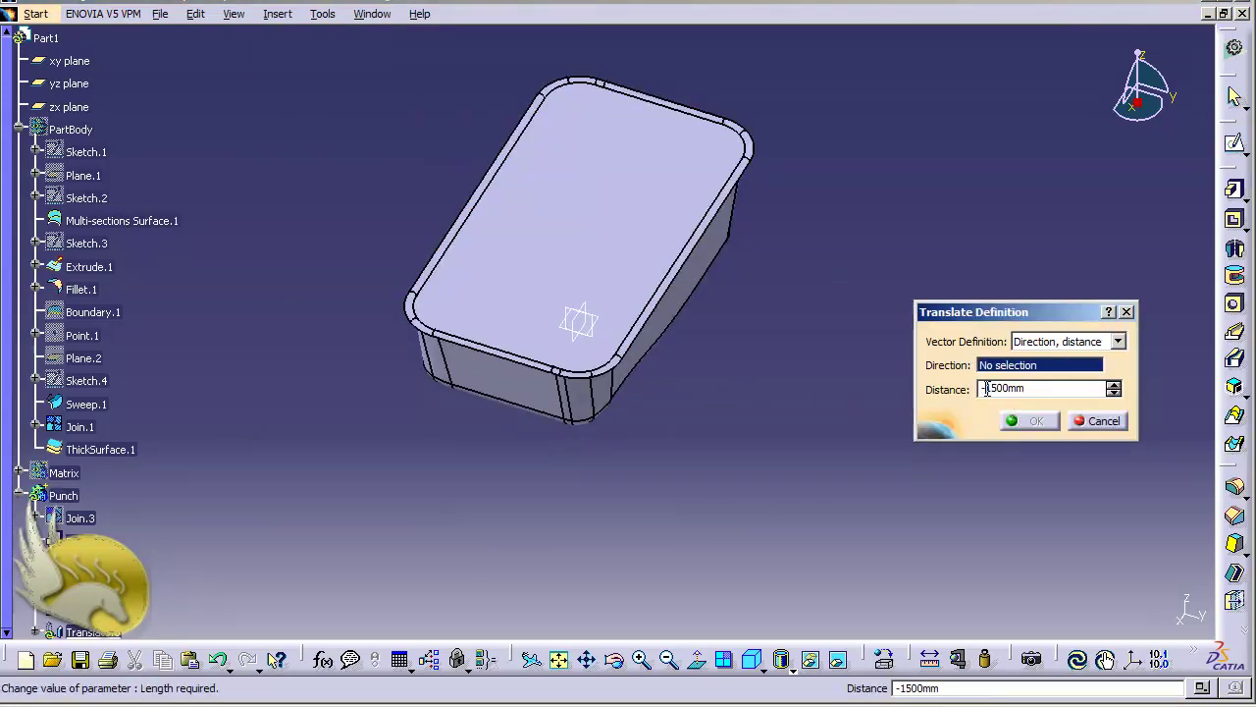
{"action": "key", "text": "BackSpace"}
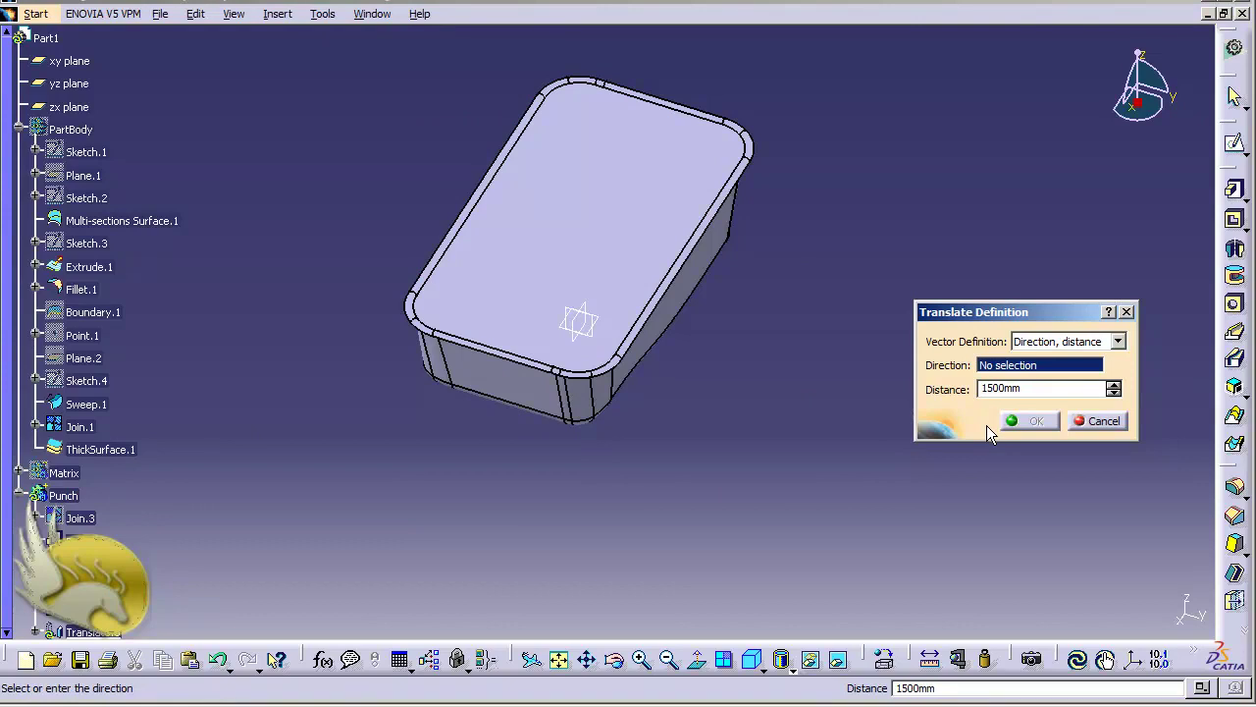
{"action": "right_click", "coordinate": [1044, 371]}
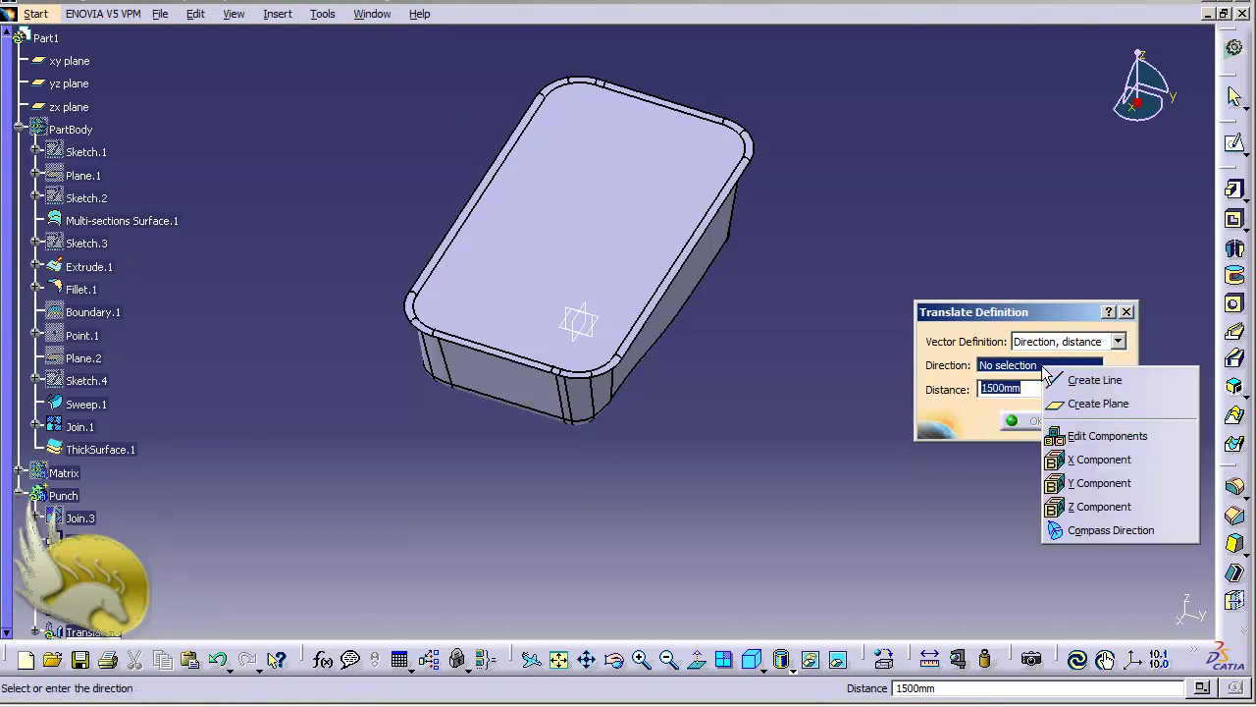
{"action": "left_click", "coordinate": [1097, 507]}
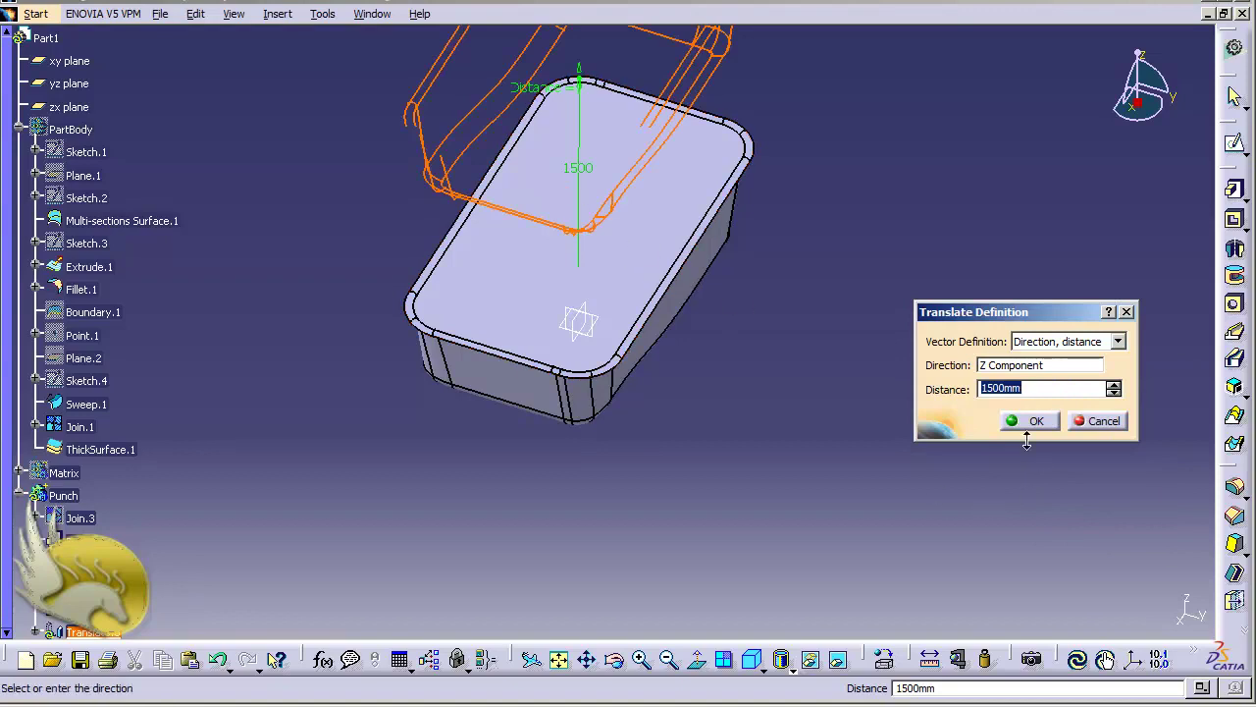
{"action": "left_click", "coordinate": [1026, 422]}
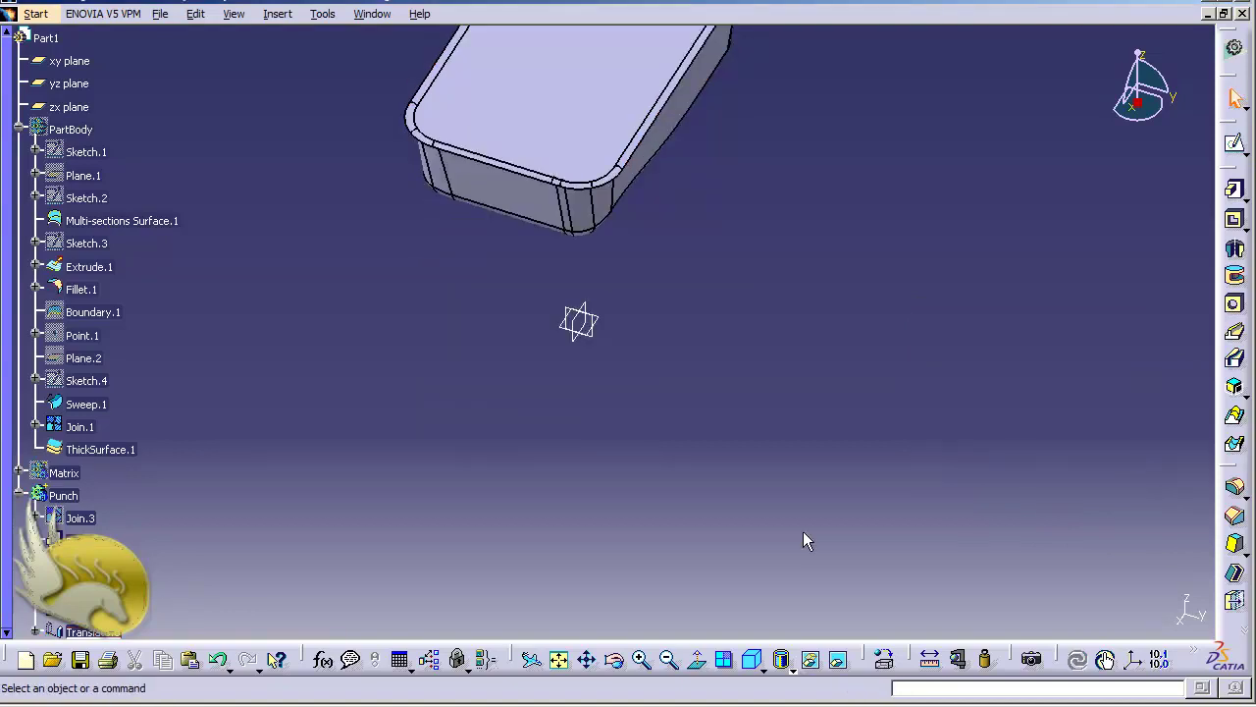
Show the hidden Matrix body and the PartBody tray together with the Punch
{"action": "right_click", "coordinate": [71, 475]}
{"action": "left_click", "coordinate": [122, 132]}
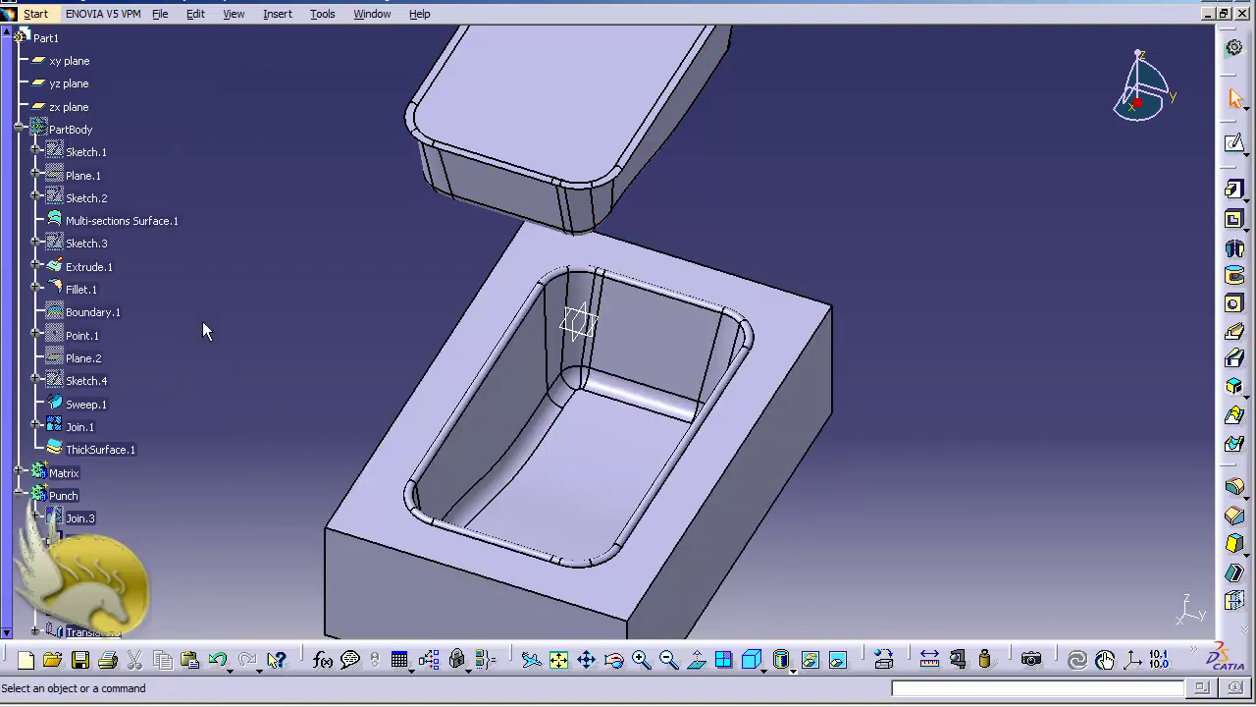
{"action": "right_click", "coordinate": [70, 128]}
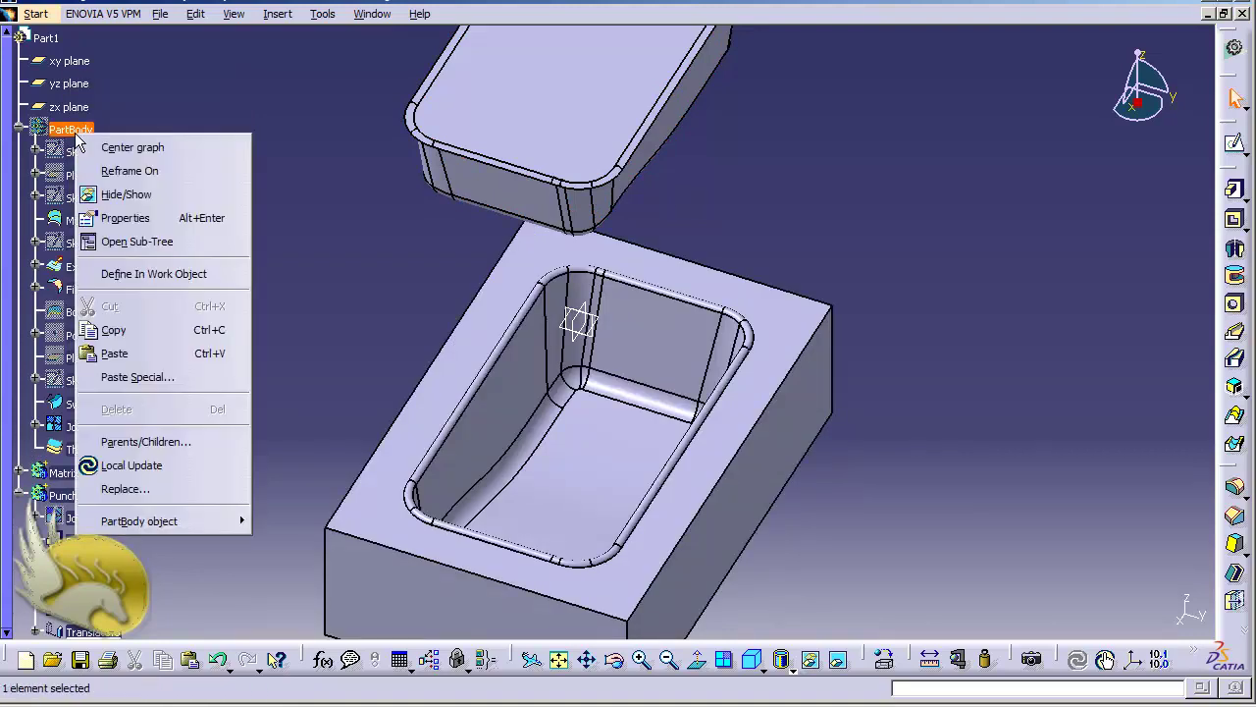
{"action": "left_click", "coordinate": [131, 197]}
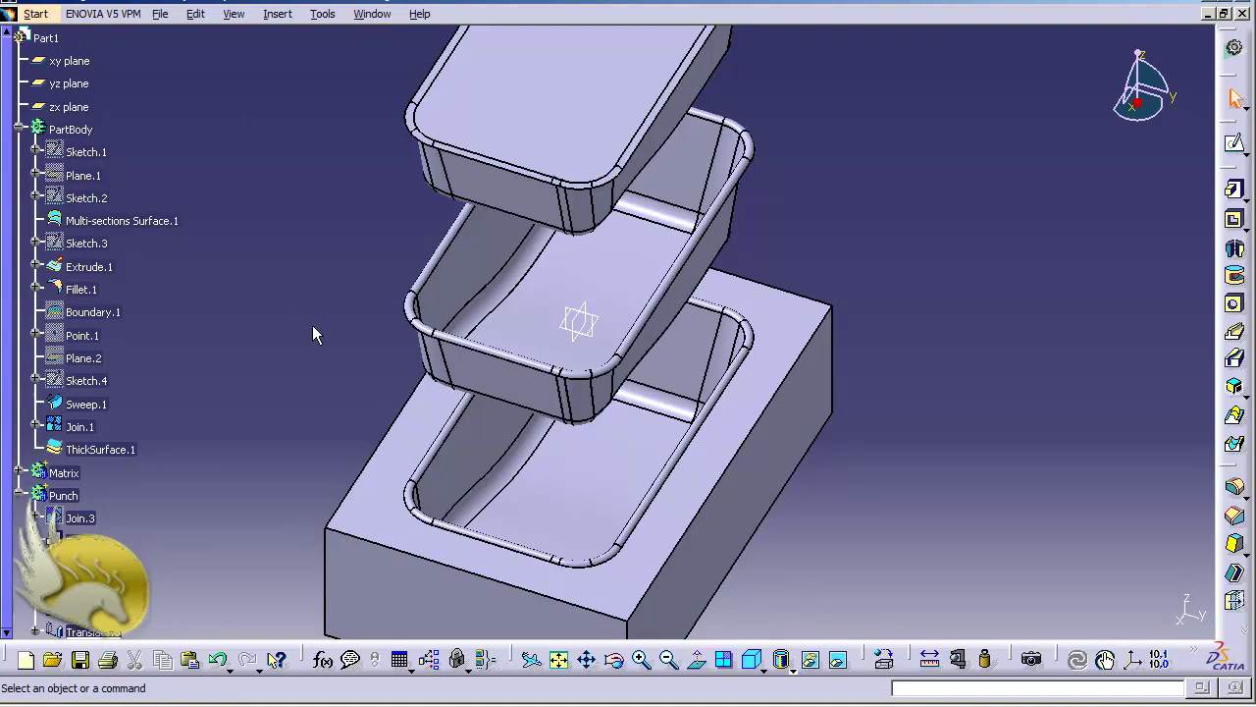